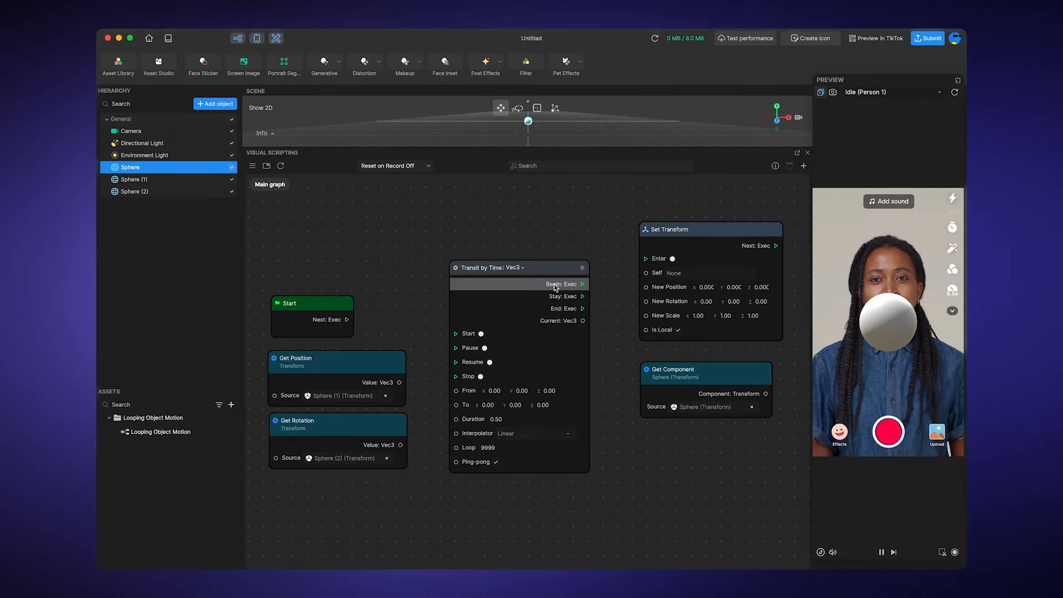
# - Select the Transit by Time node before switching to the Garden Guardian template
pyautogui.click(544, 267)
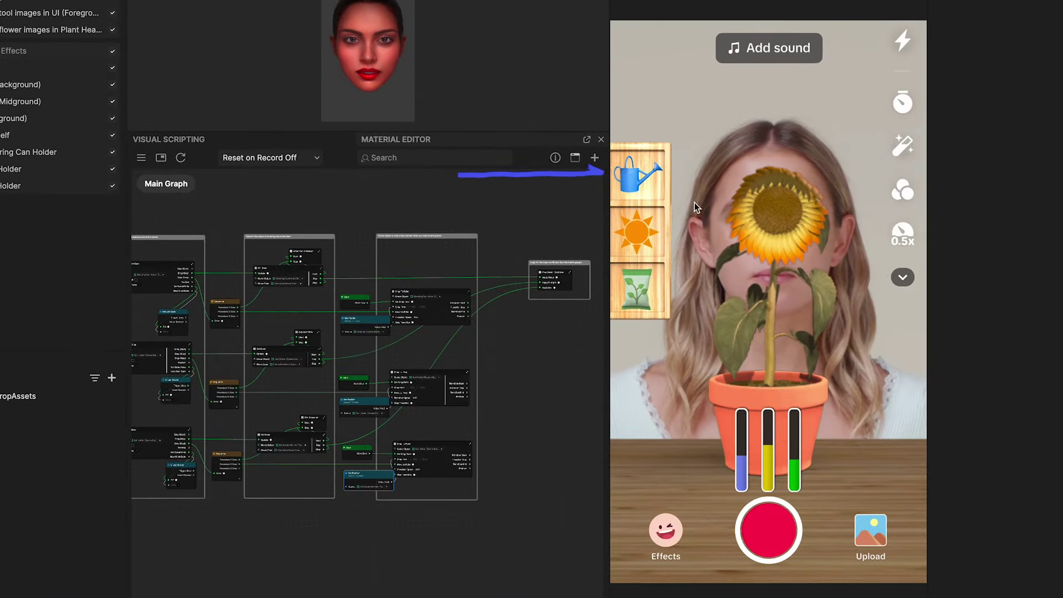
# - Drop the watering can, sun and soil bag onto the sunflower in the preview
pyautogui.moveTo(611, 223); pyautogui.dragTo(692, 257)
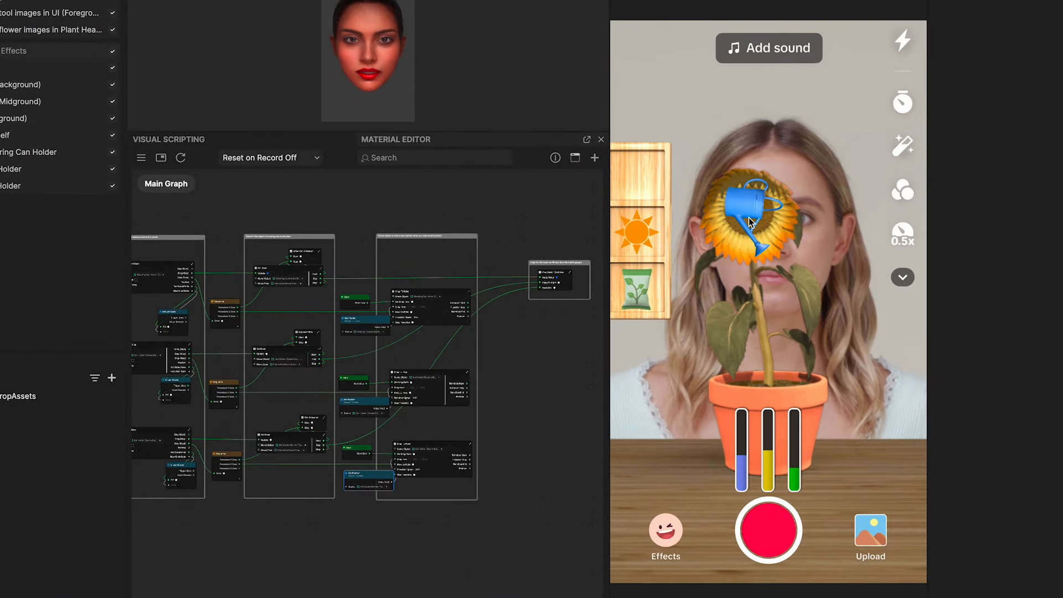
pyautogui.moveTo(637, 235); pyautogui.dragTo(786, 229)
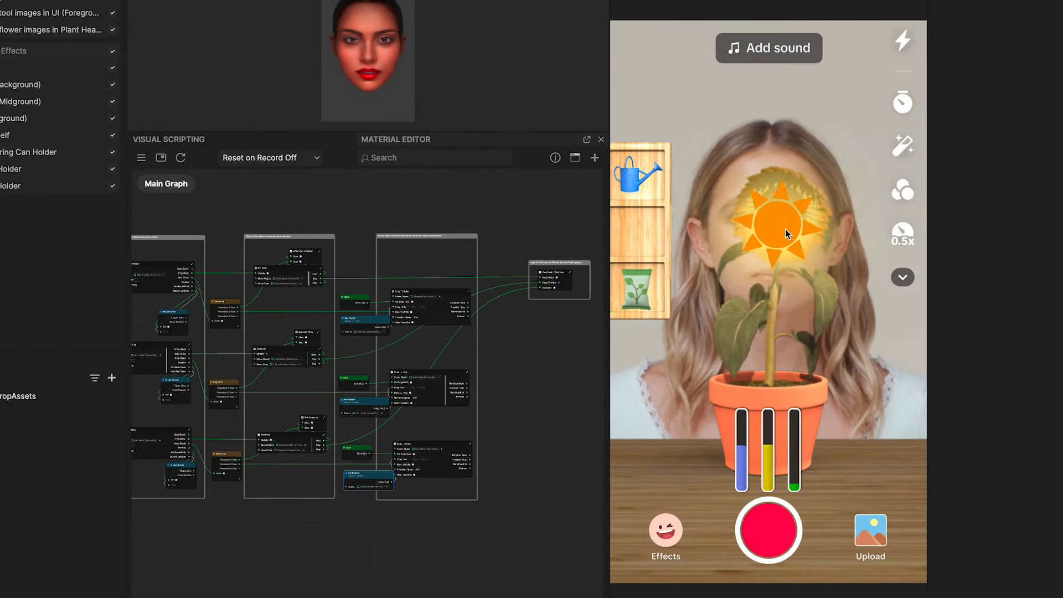
pyautogui.moveTo(637, 289); pyautogui.dragTo(777, 246)
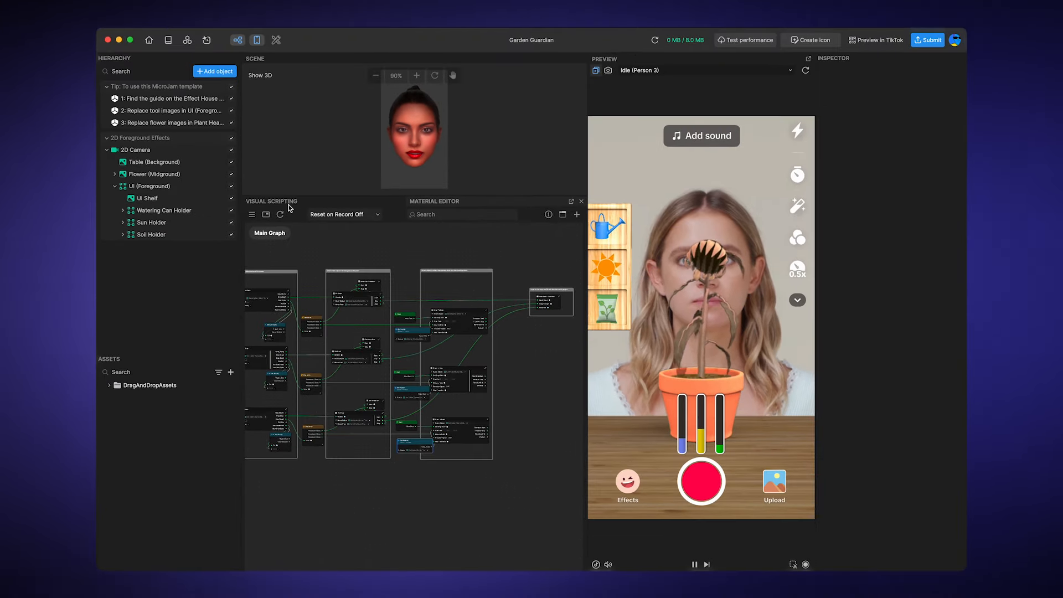
# - Inspect the WaterGauge variable's details, reviewing its Type and Container choices unchanged
pyautogui.click(252, 214)
pyautogui.click(278, 256)
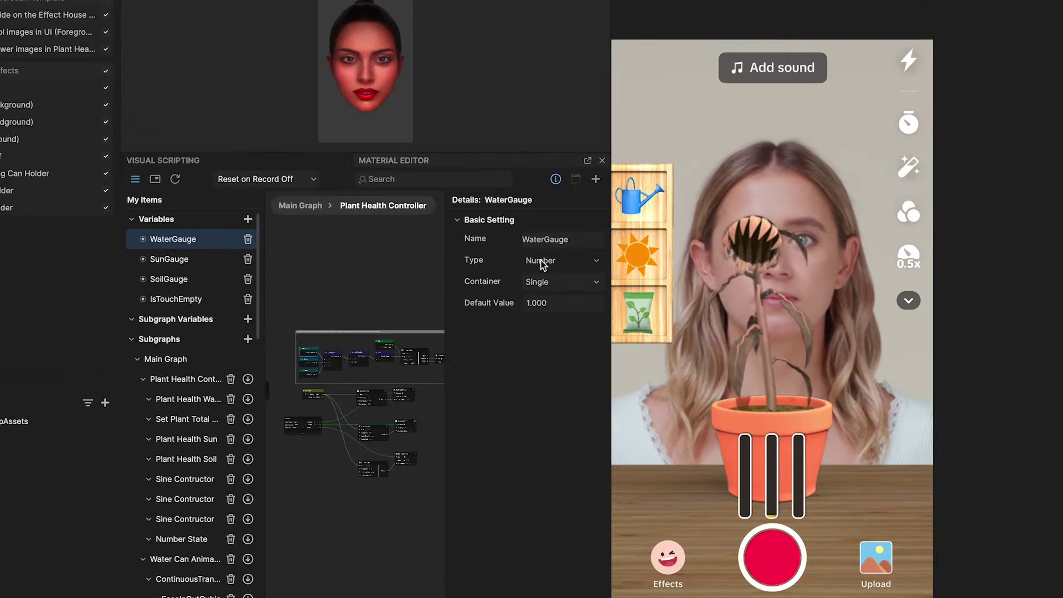
pyautogui.click(539, 272)
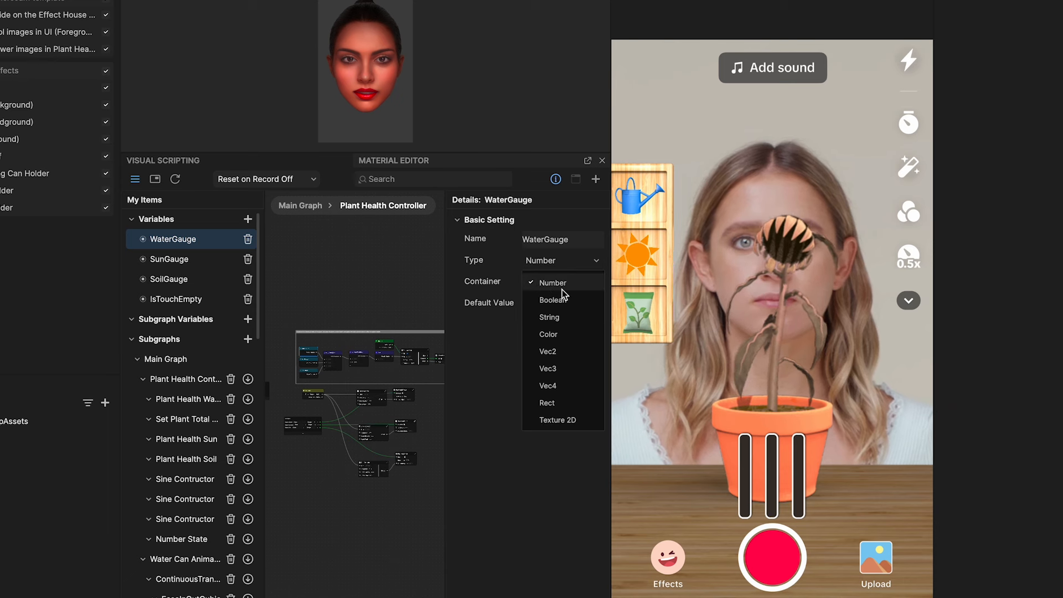
pyautogui.click(470, 377)
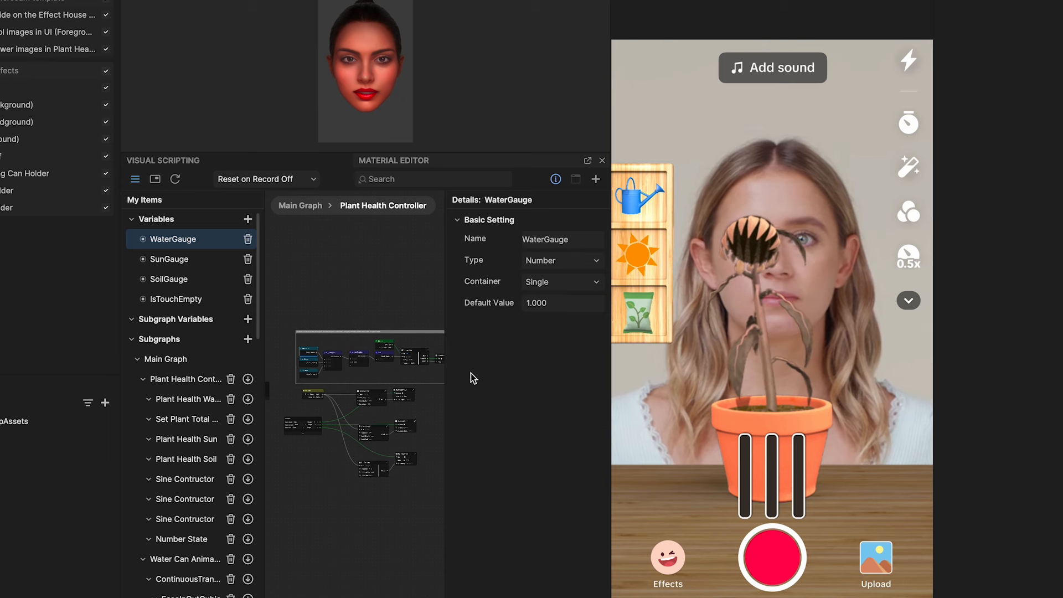
pyautogui.click(552, 283)
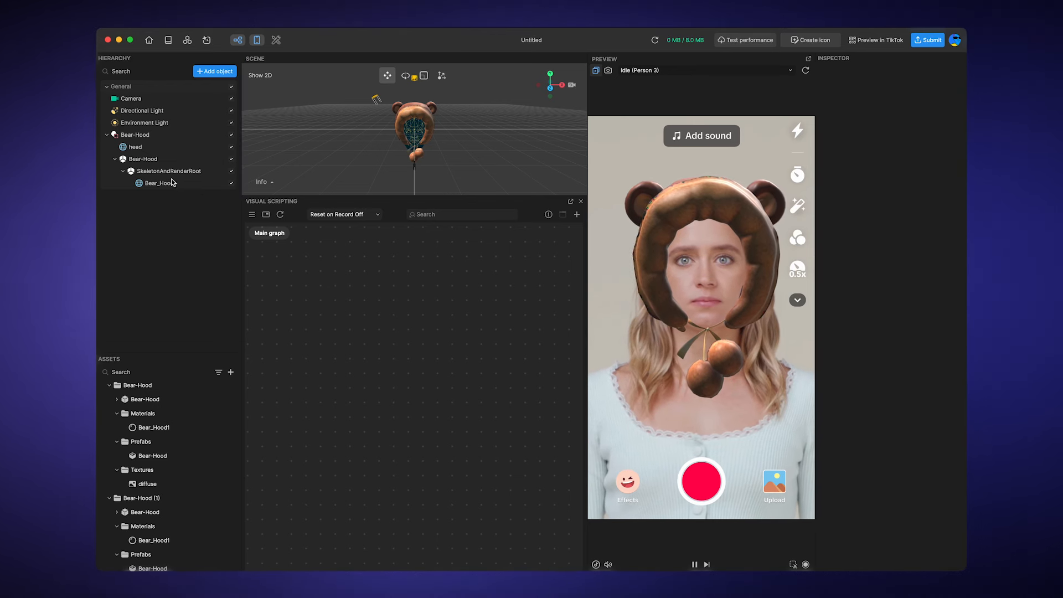
# - Add Get Scene Object for Bear_Hood, Set Material for head, and Get Asset for the diffuse texture
pyautogui.moveTo(159, 182); pyautogui.dragTo(351, 332)
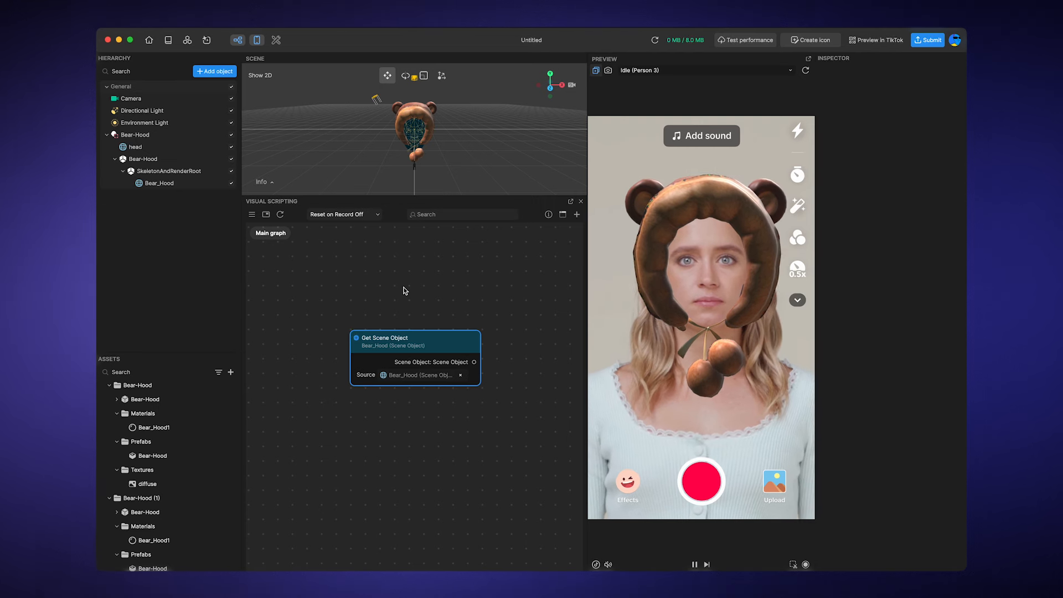
pyautogui.click(135, 147)
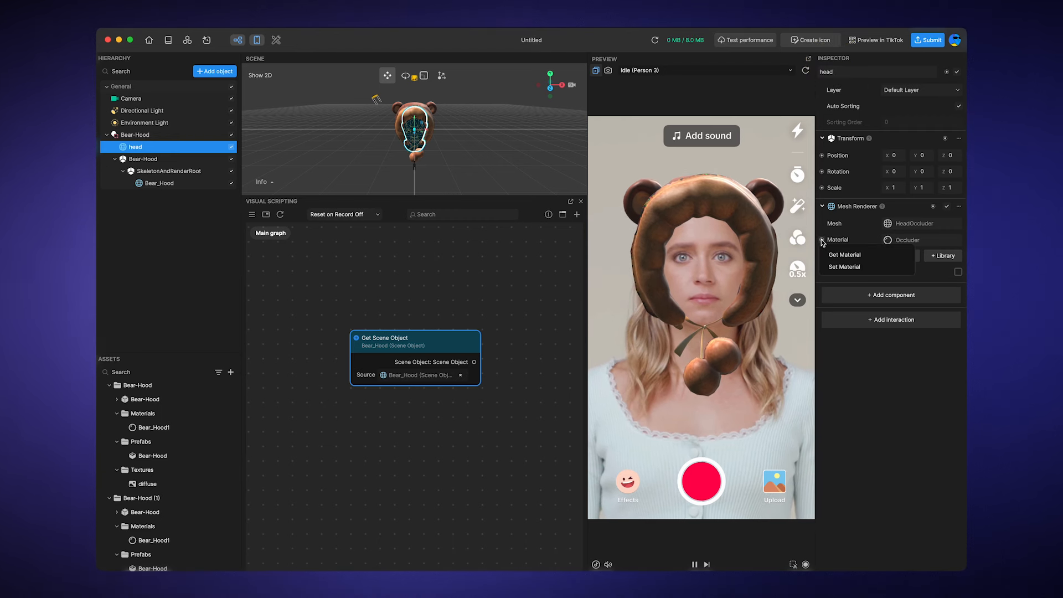
pyautogui.click(844, 267)
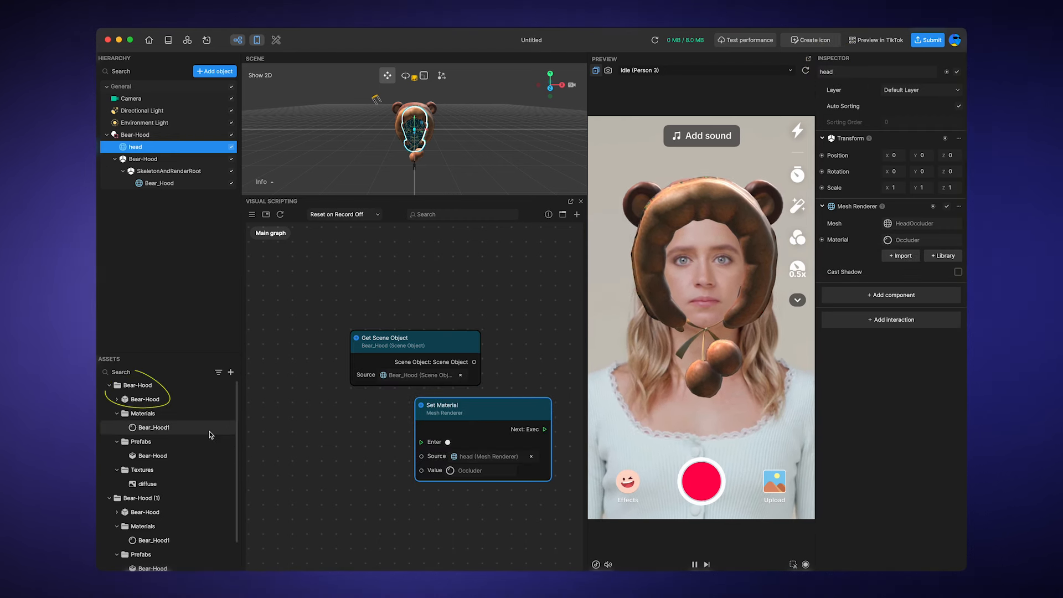
pyautogui.scroll(-2, 195, 469)
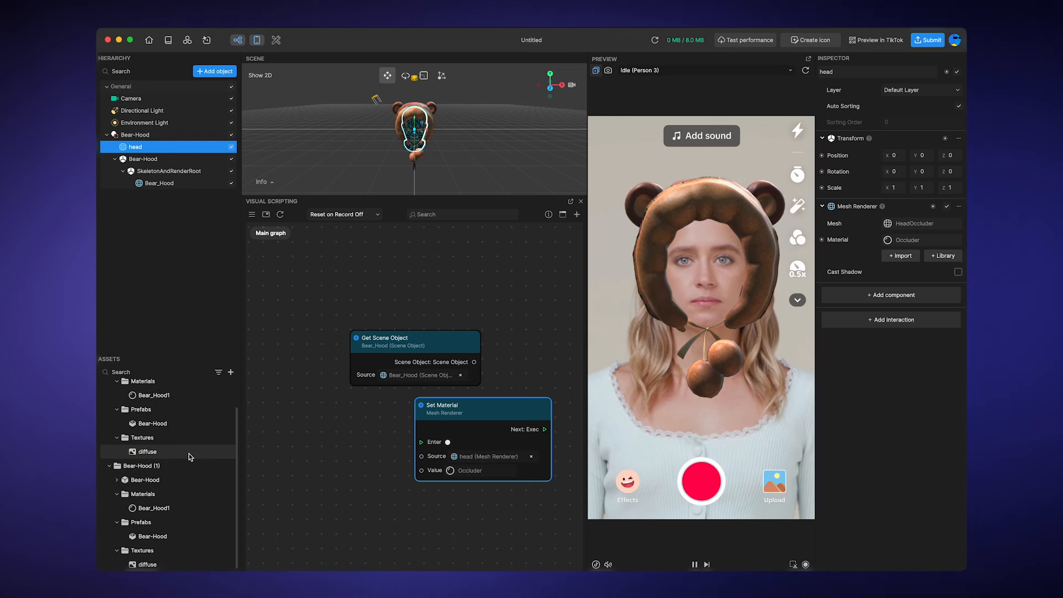
pyautogui.moveTo(188, 453)
pyautogui.mouseDown()
pyautogui.moveTo(317, 458)
pyautogui.moveTo(316, 295)
pyautogui.mouseUp()
pyautogui.moveTo(453, 289); pyautogui.dragTo(499, 259)
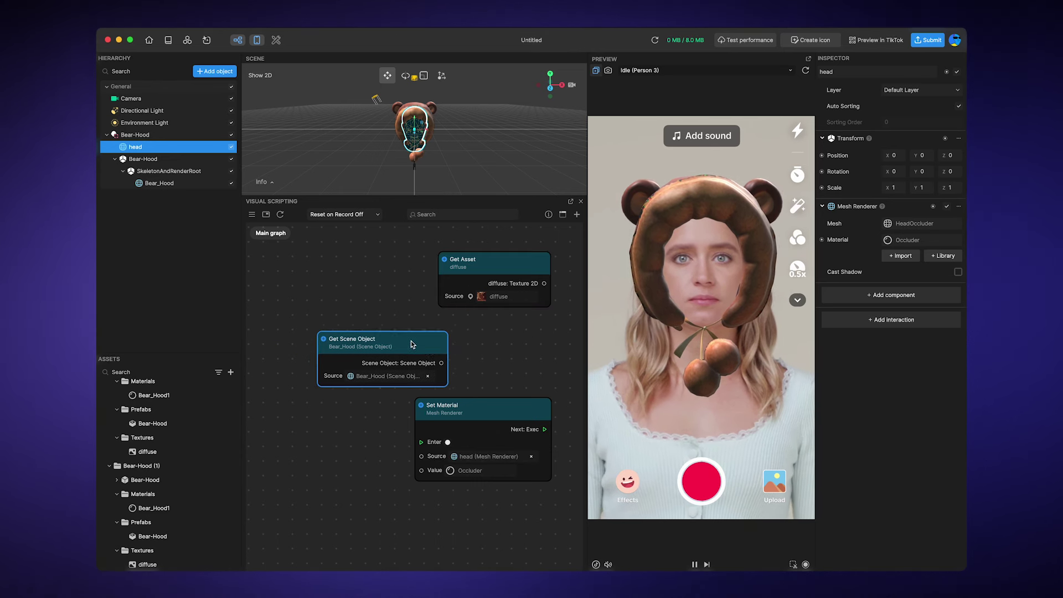
# - Arrange the three nodes with Get Asset beside Set Material and the graph shifted up-left
pyautogui.moveTo(474, 340); pyautogui.dragTo(415, 337)
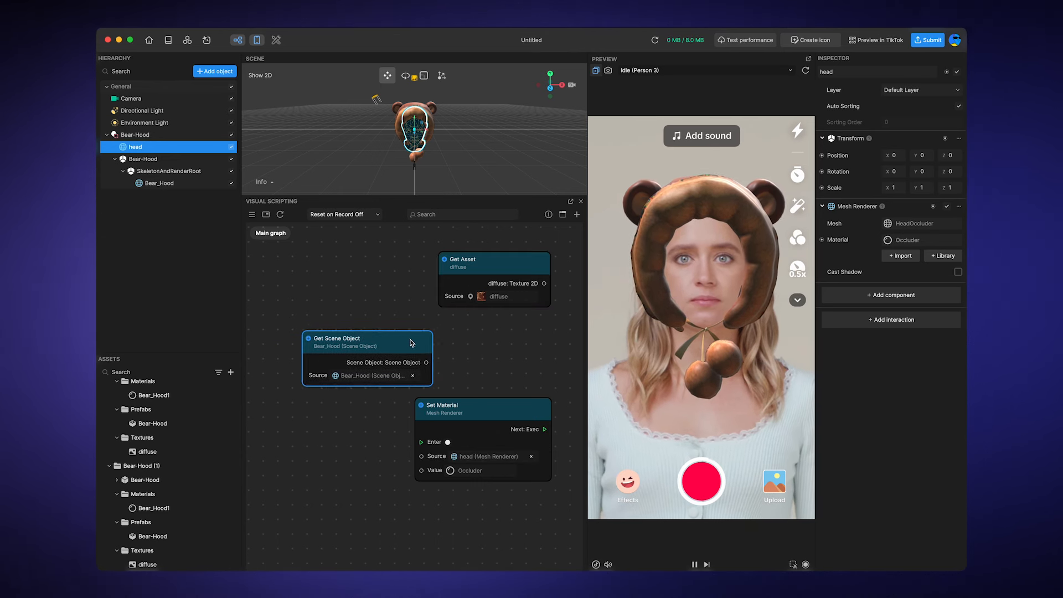
pyautogui.moveTo(465, 408); pyautogui.dragTo(348, 487)
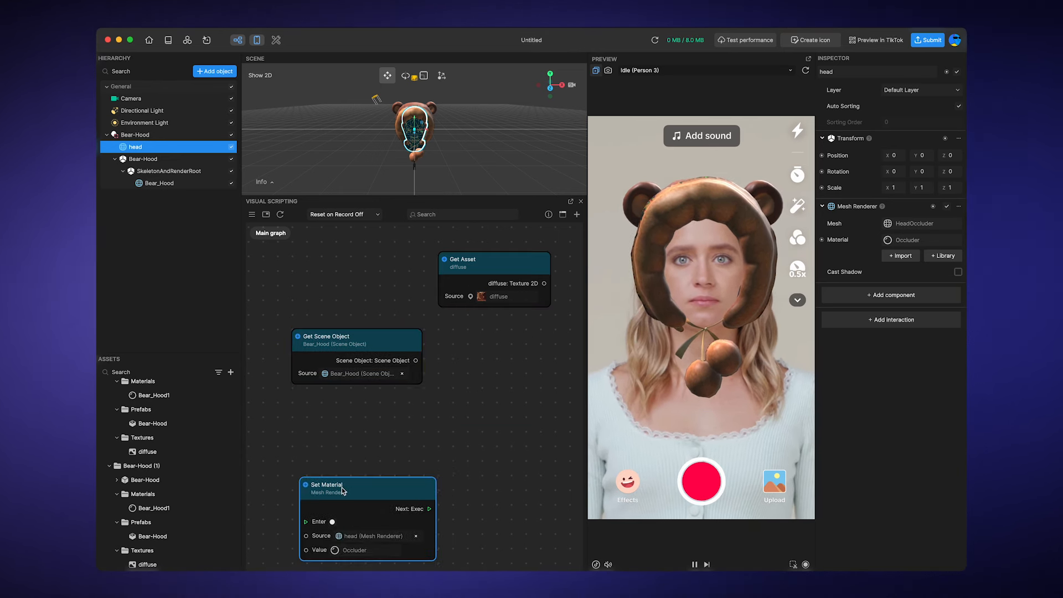
pyautogui.moveTo(481, 261); pyautogui.dragTo(494, 496)
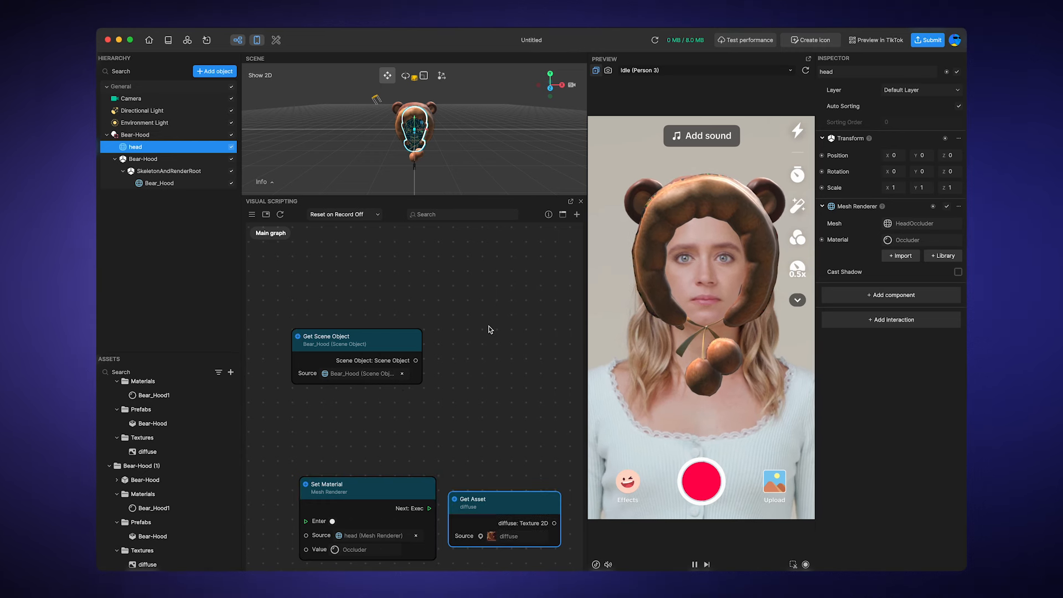
pyautogui.moveTo(491, 326); pyautogui.dragTo(463, 304)
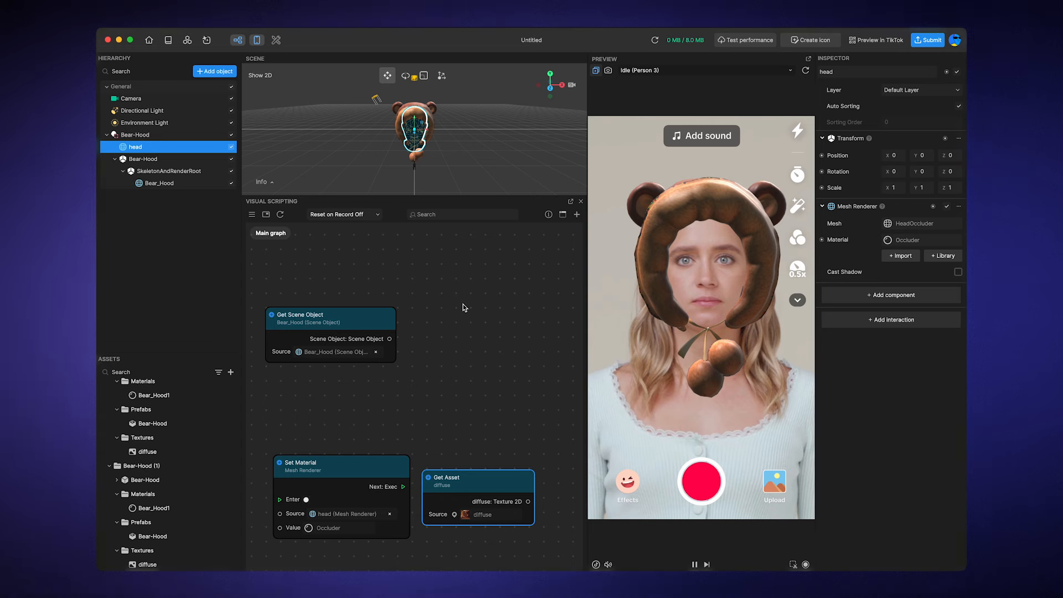
# - Add a Get Component by Type node wired from the Bear_Hood scene object output
pyautogui.moveTo(389, 338); pyautogui.dragTo(403, 340)
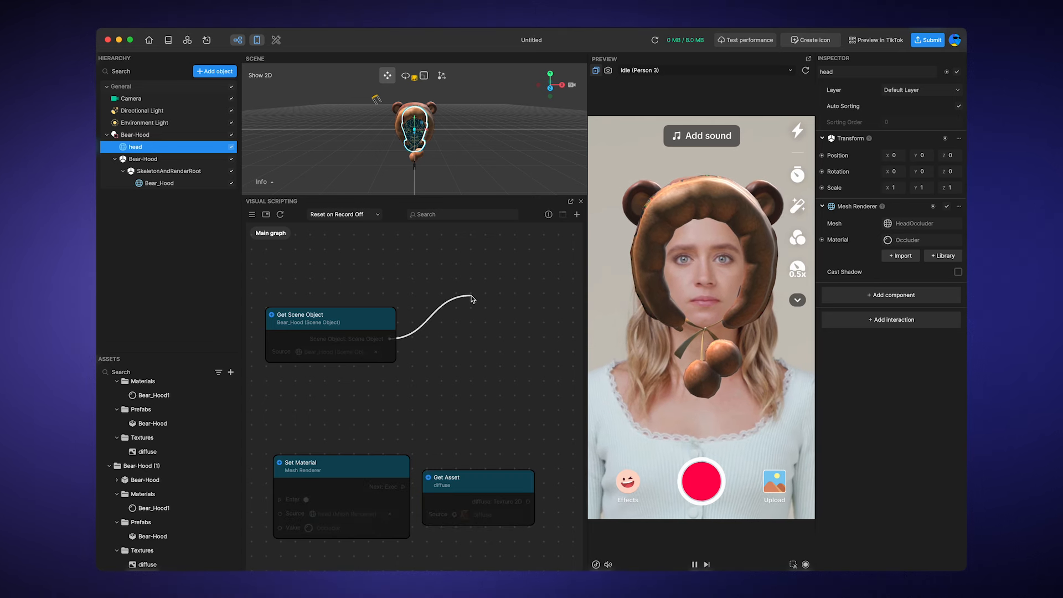
pyautogui.moveTo(471, 297); pyautogui.dragTo(473, 299)
pyautogui.write('get')
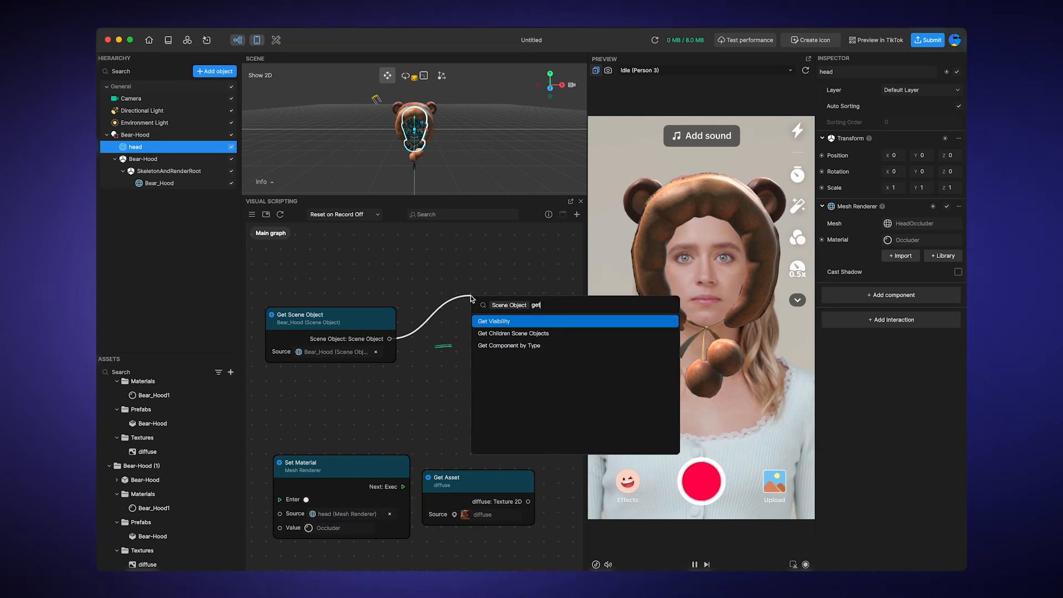
pyautogui.click(508, 345)
pyautogui.moveTo(496, 304); pyautogui.dragTo(490, 253)
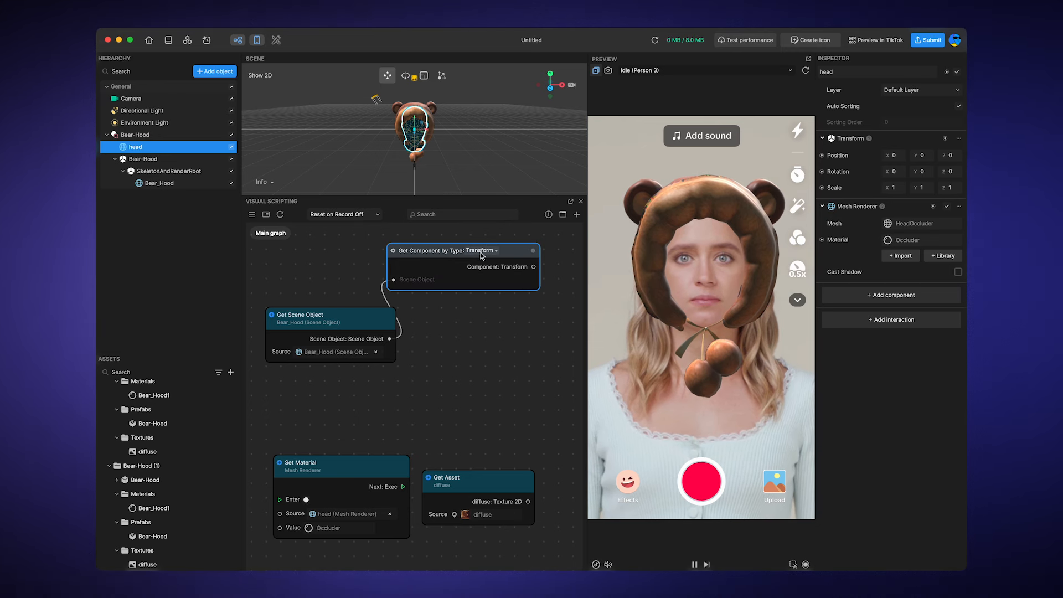
# - Add a Set Visibility node from the scene object output and delete Get Component by Type
pyautogui.moveTo(389, 339); pyautogui.dragTo(413, 363)
pyautogui.write('se')
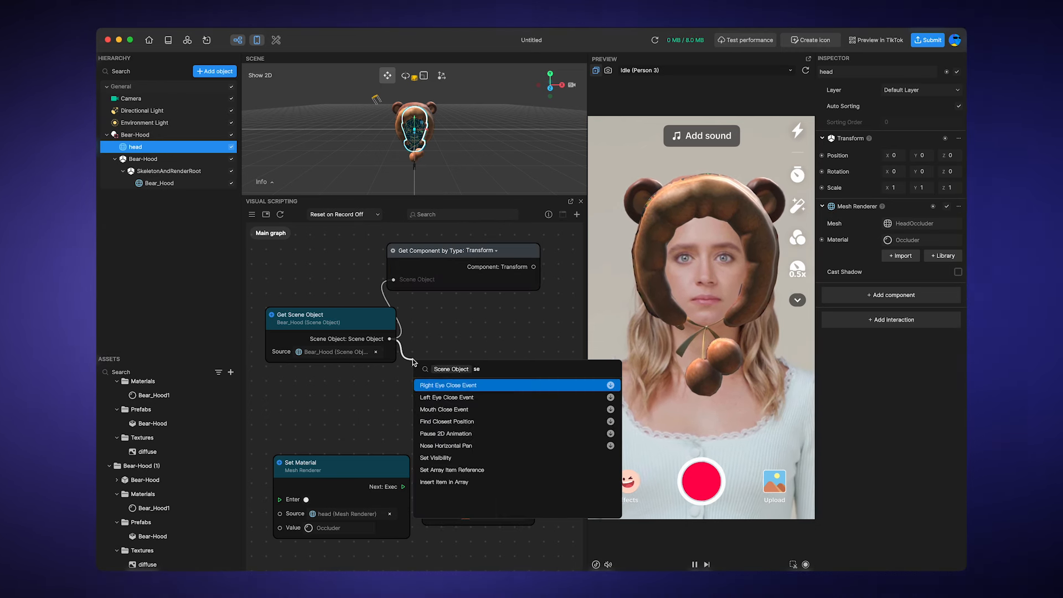
pyautogui.write('t v')
pyautogui.click(435, 385)
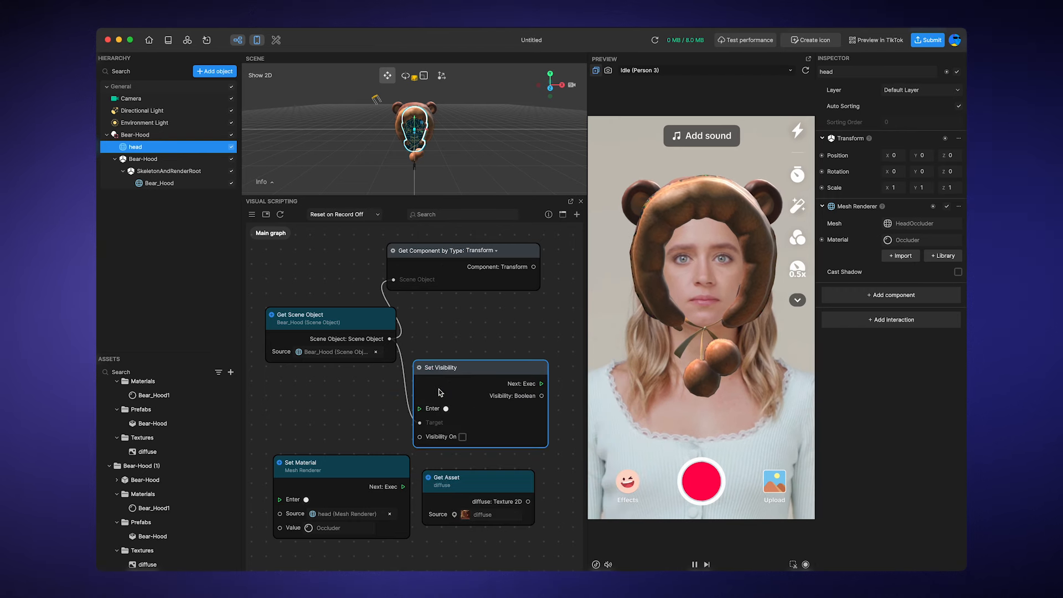
pyautogui.moveTo(464, 372); pyautogui.dragTo(466, 318)
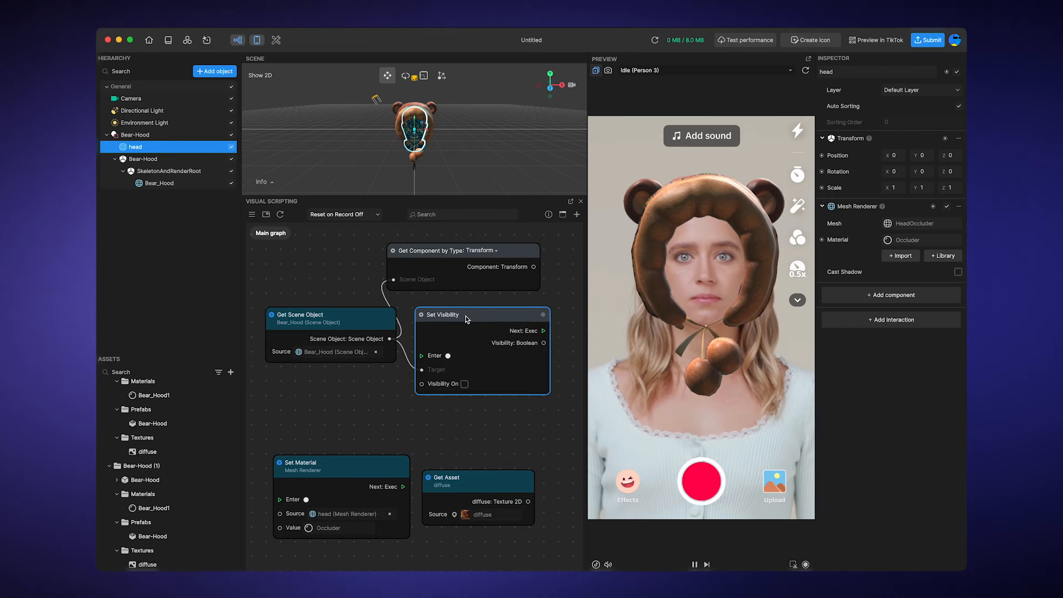
pyautogui.moveTo(332, 318); pyautogui.dragTo(333, 355)
pyautogui.click(465, 253)
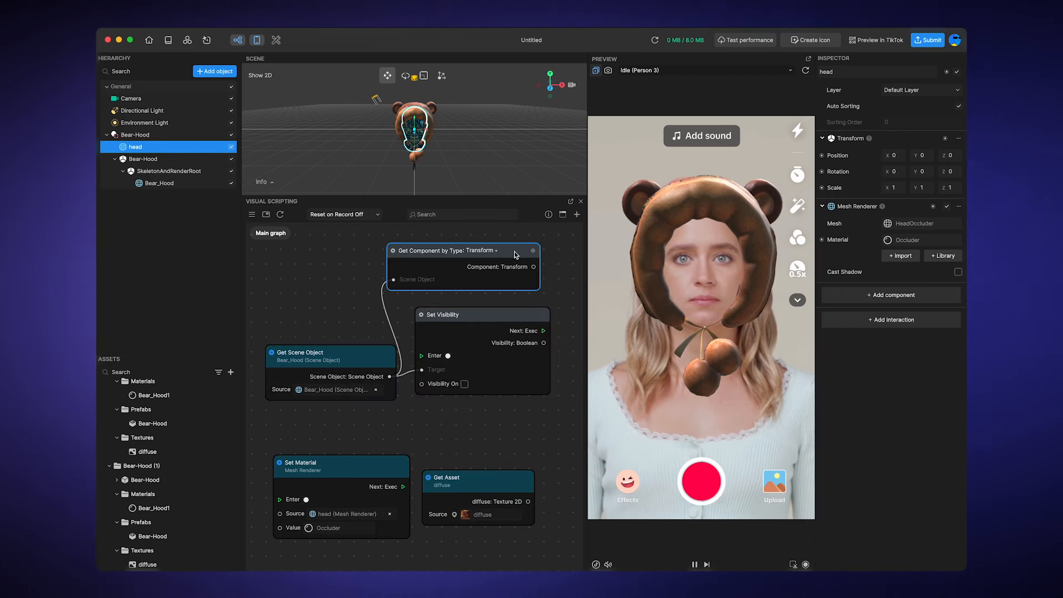
pyautogui.press('Delete')
# - Add a Screen Tap node triggering Set Visibility and test hiding the hood in preview
pyautogui.rightClick(365, 285)
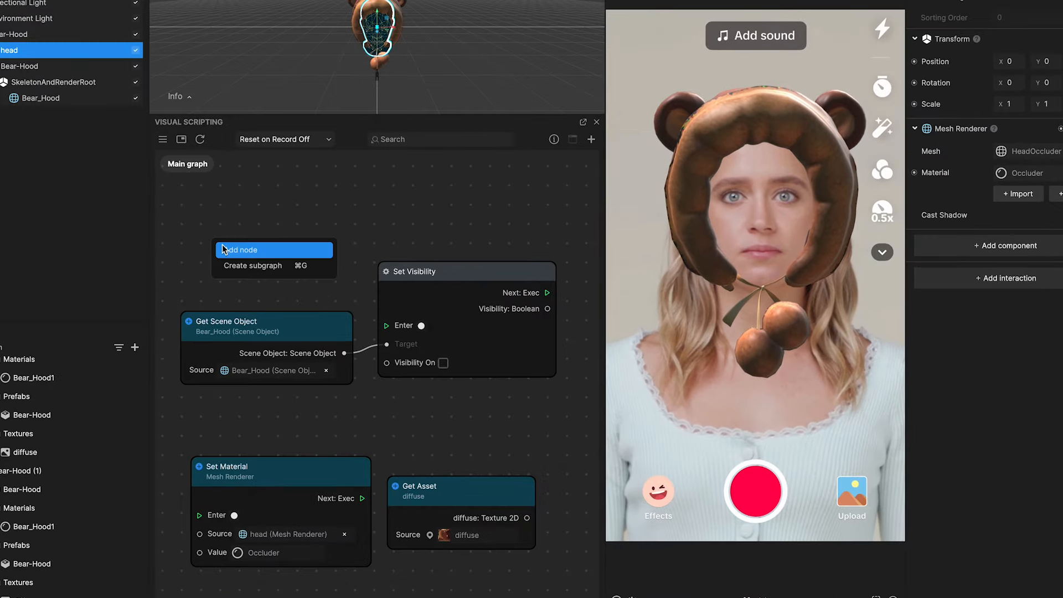
pyautogui.click(372, 290)
pyautogui.write('scree')
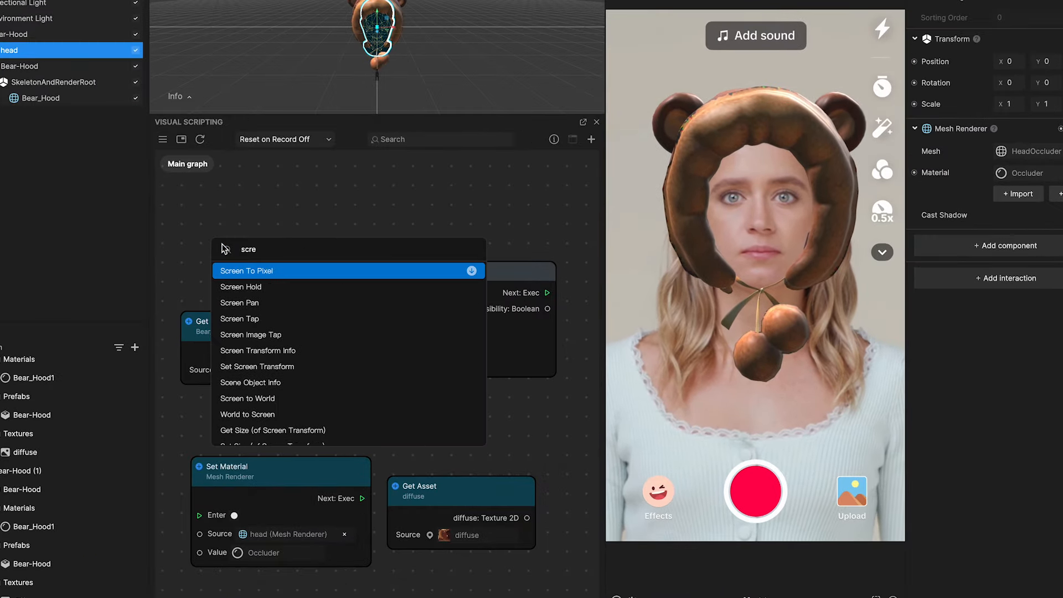
pyautogui.moveTo(242, 319)
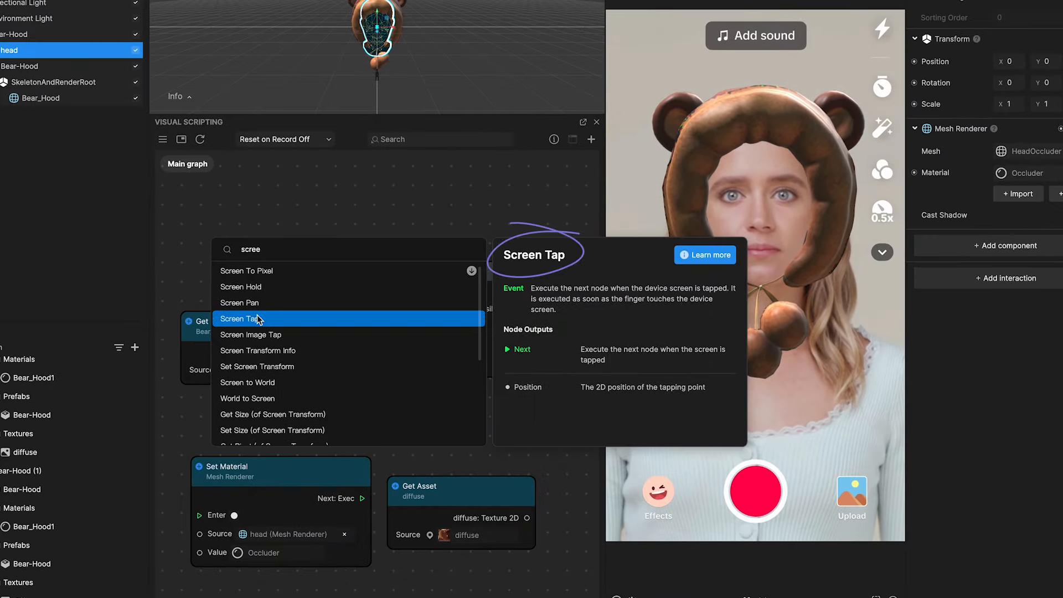
pyautogui.click(257, 319)
pyautogui.moveTo(329, 301)
pyautogui.mouseDown()
pyautogui.moveTo(360, 303)
pyautogui.moveTo(421, 356)
pyautogui.mouseUp()
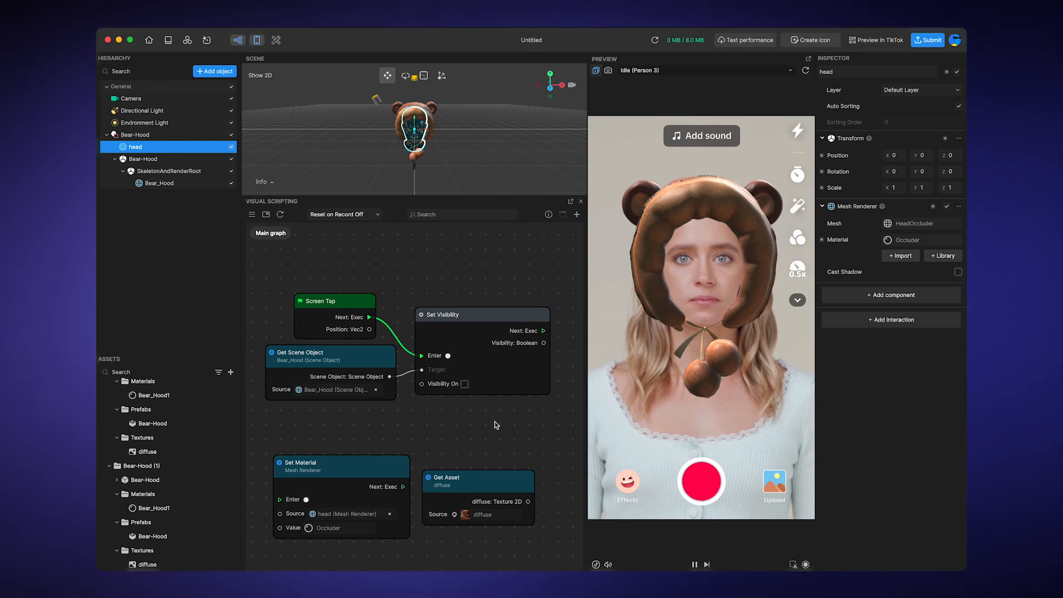
pyautogui.click(717, 284)
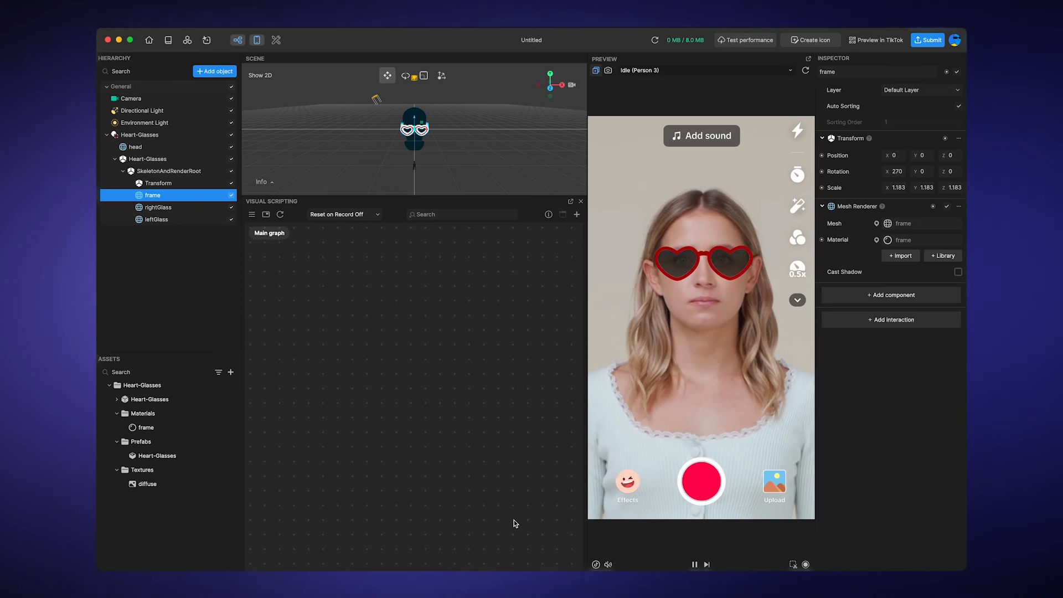
# - Select leftGlass and show the Get Position / Set Position scripting menu for its transform
pyautogui.click(196, 220)
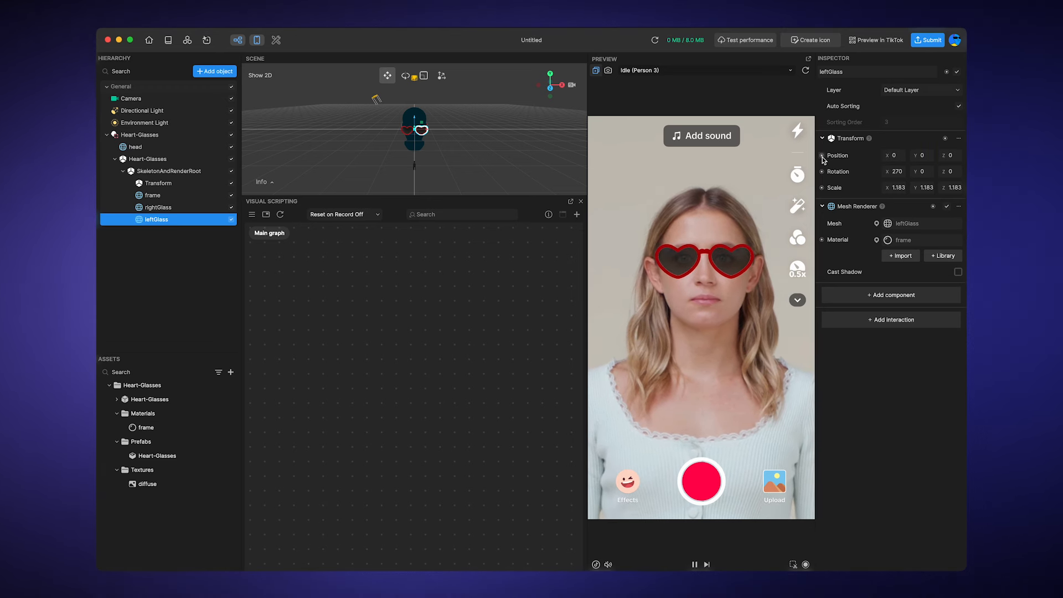
pyautogui.click(822, 156)
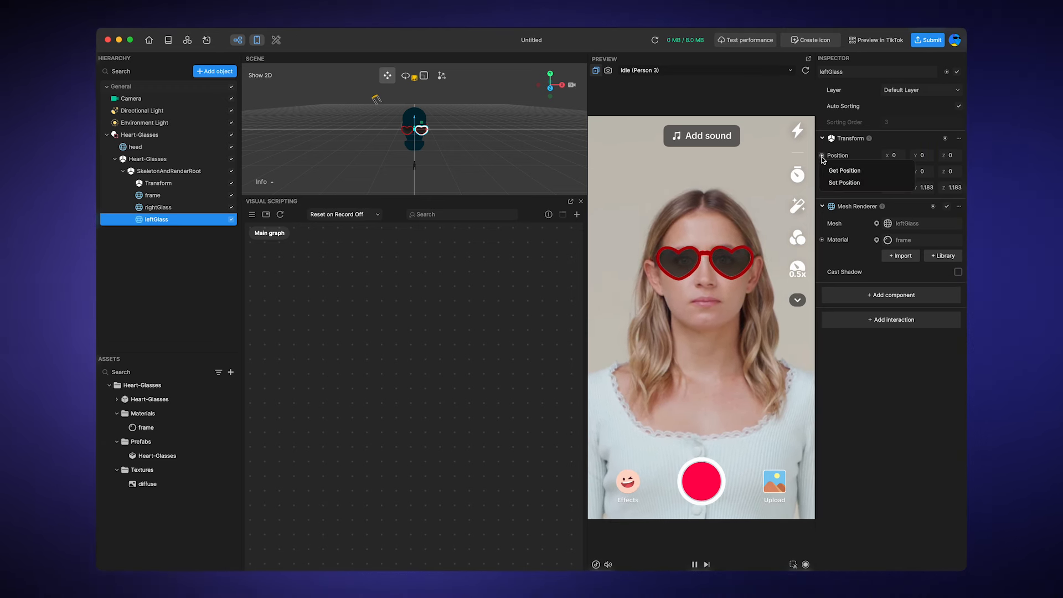
# - Add a Get Position node for leftGlass feeding a Peek node from its Value output
pyautogui.click(880, 172)
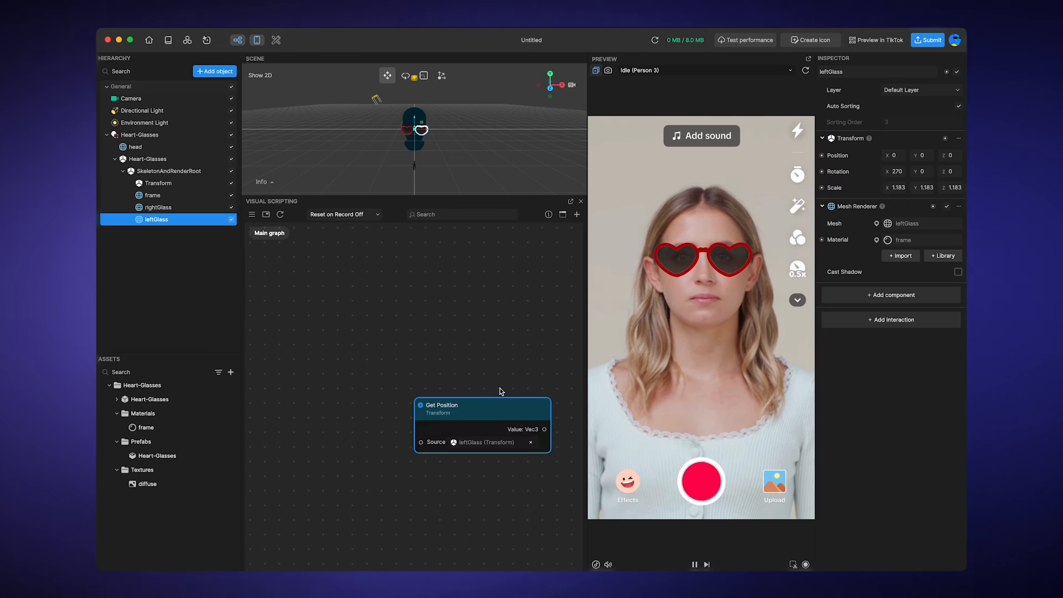
pyautogui.moveTo(478, 408); pyautogui.dragTo(362, 303)
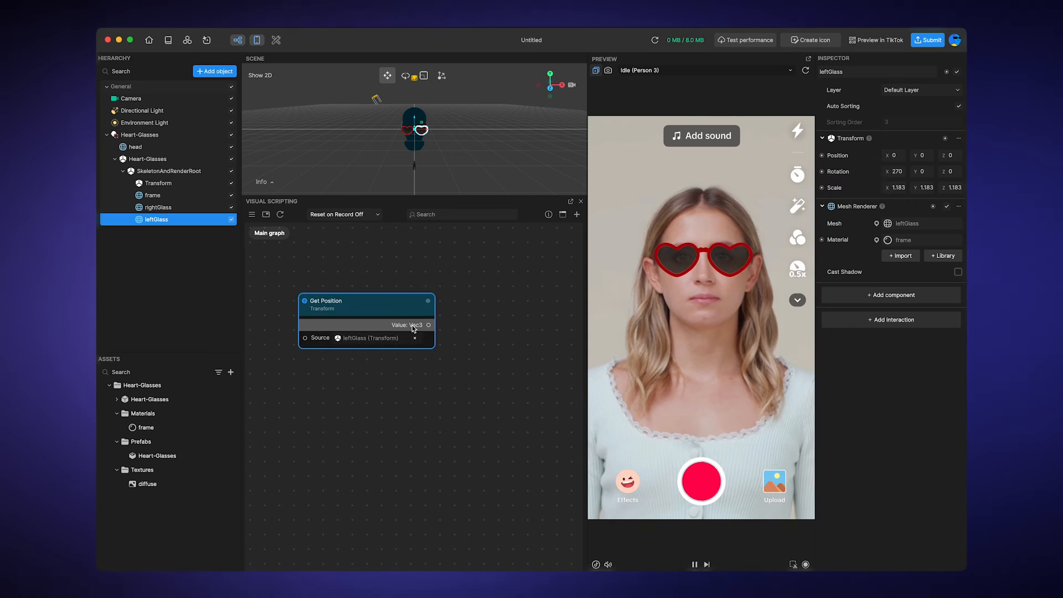
pyautogui.moveTo(426, 327); pyautogui.dragTo(390, 425)
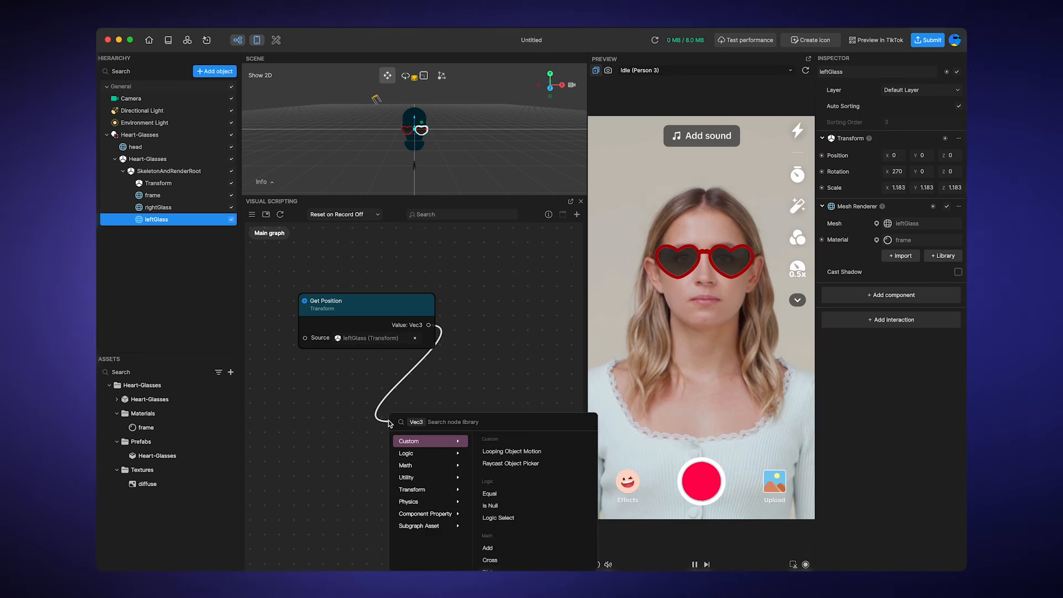
pyautogui.write('peek')
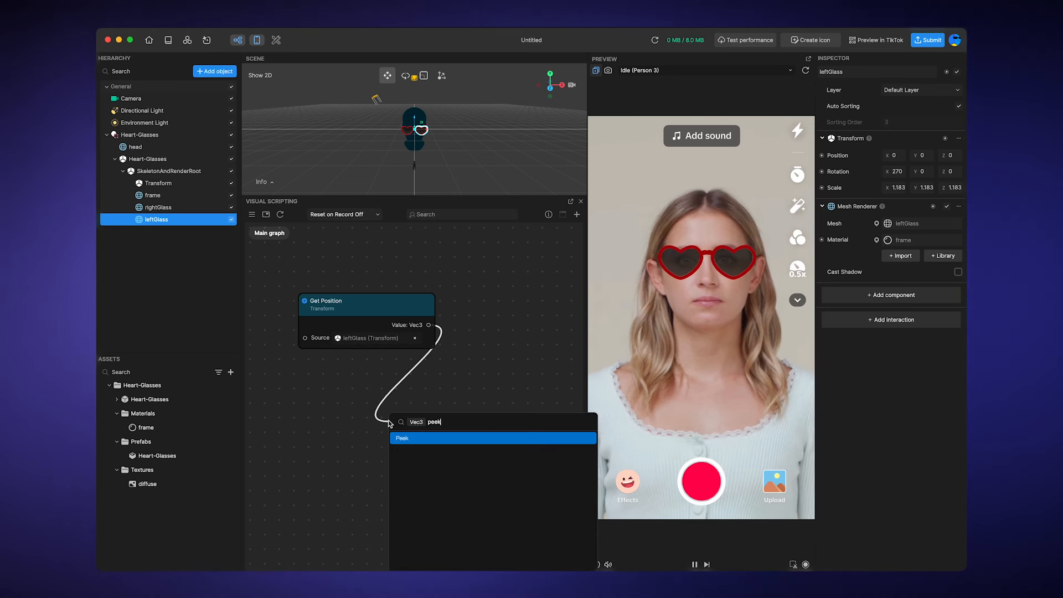
pyautogui.press('Return')
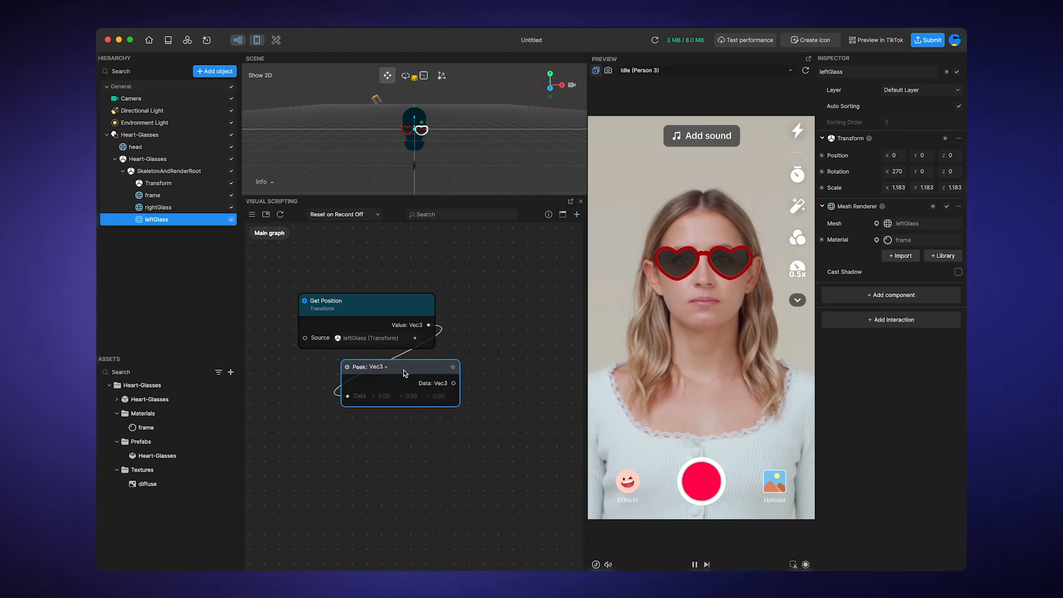
# - Set leftGlass's X position to 10 and move the Peek node beside Get Position
pyautogui.click(895, 155)
pyautogui.write('10')
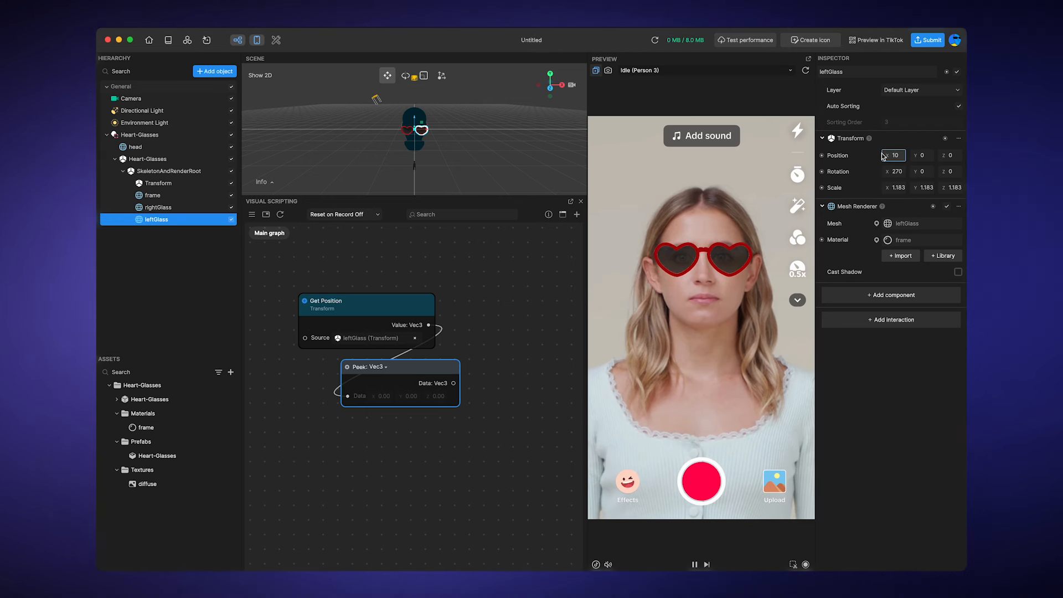
pyautogui.press('Return')
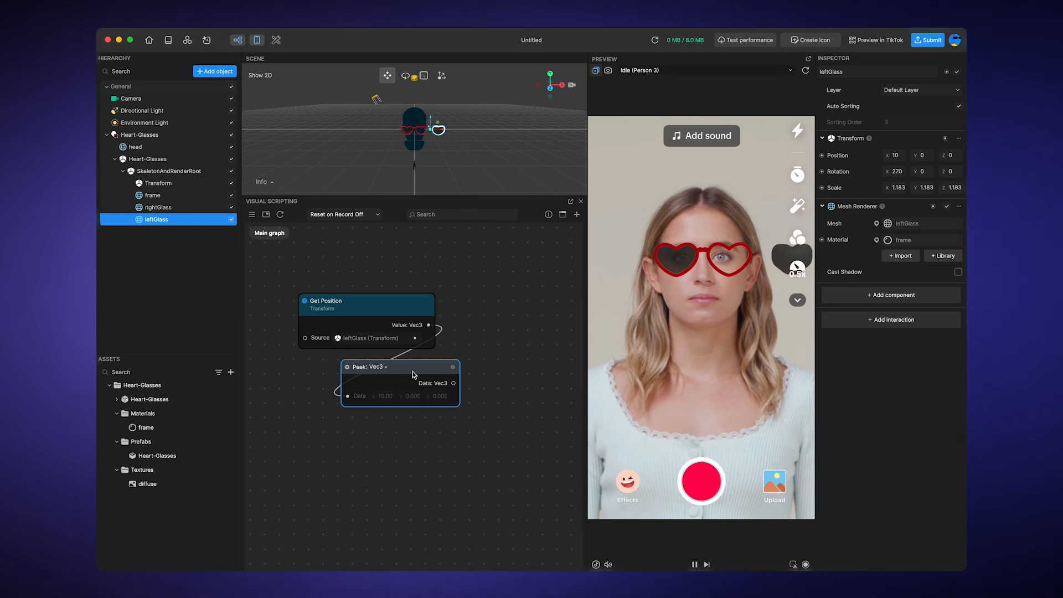
pyautogui.moveTo(397, 375); pyautogui.dragTo(529, 298)
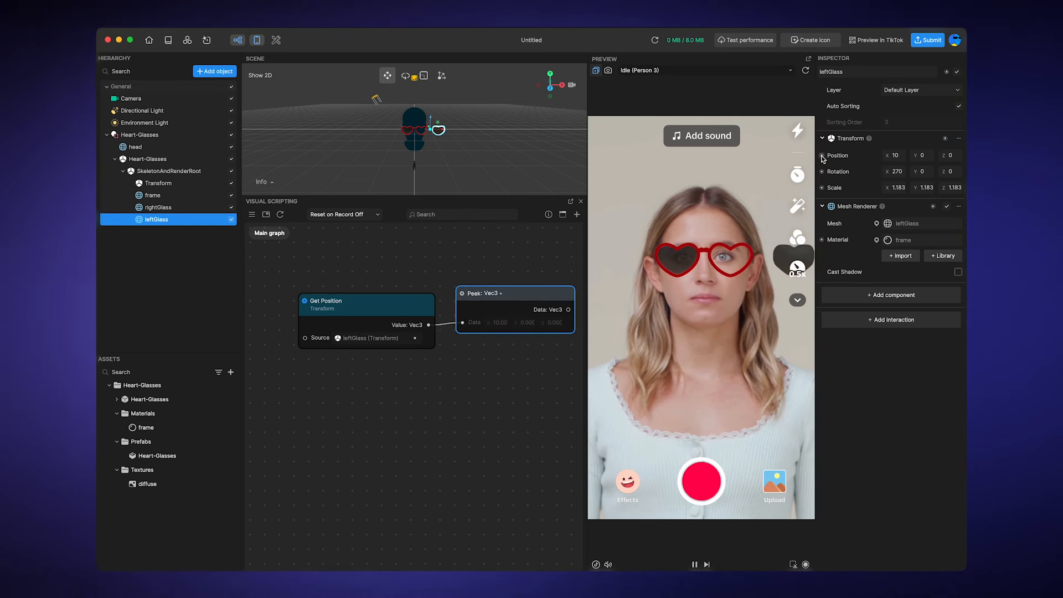
# - Add a Set Position node for leftGlass with a Screen Tap node placed to trigger it
pyautogui.rightClick(838, 171)
pyautogui.click(844, 182)
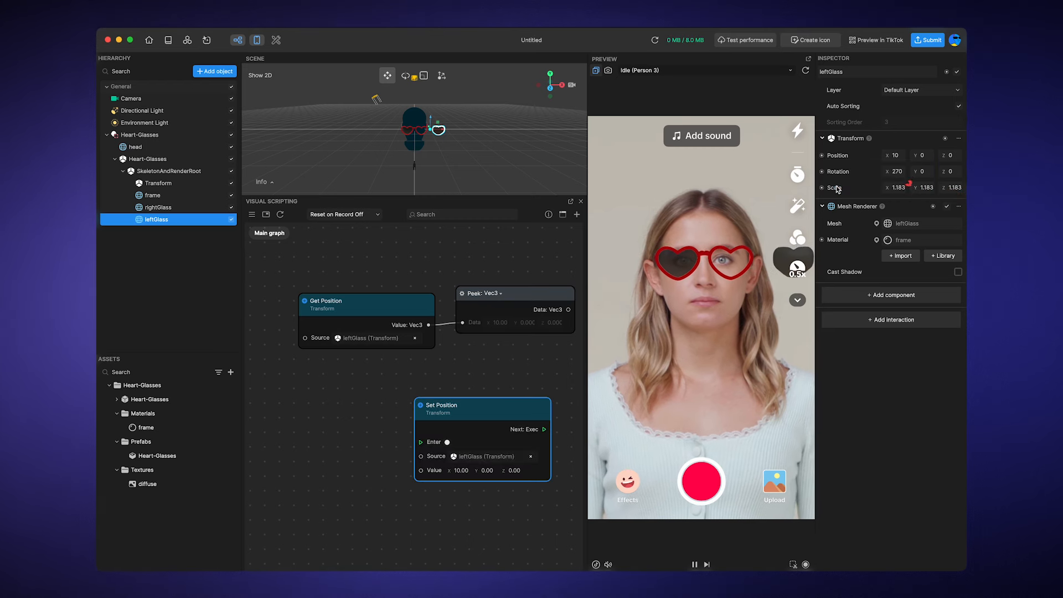
pyautogui.moveTo(491, 409)
pyautogui.mouseDown()
pyautogui.moveTo(400, 375)
pyautogui.moveTo(428, 381)
pyautogui.mouseUp()
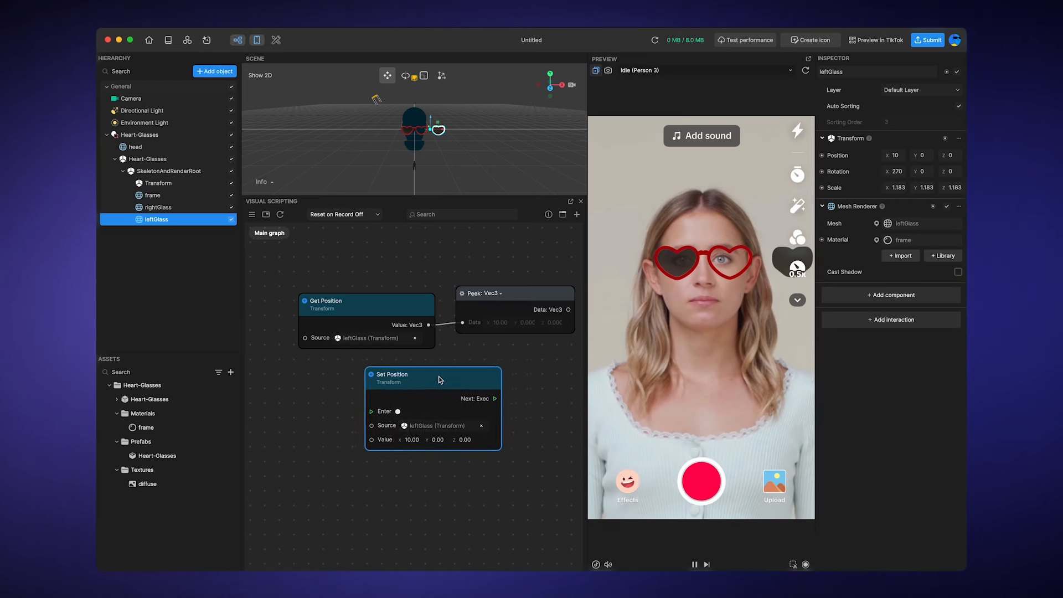
pyautogui.rightClick(297, 409)
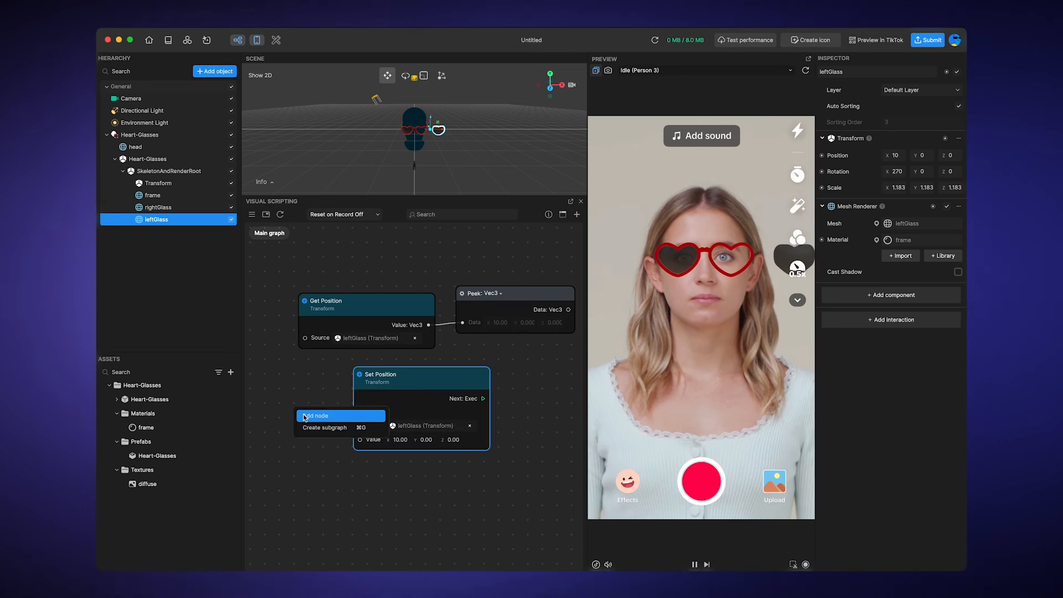
pyautogui.click(304, 417)
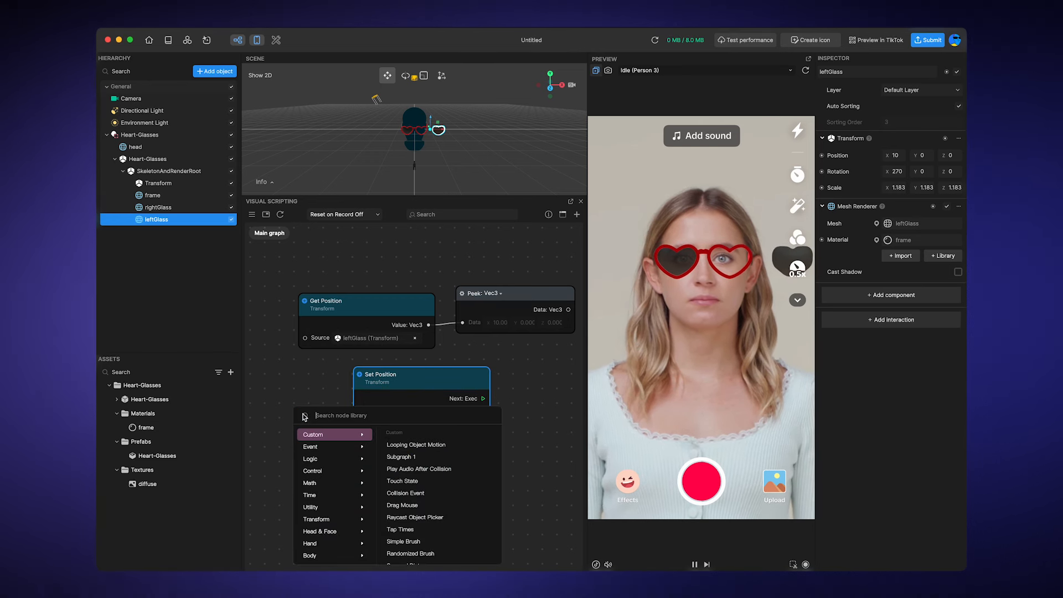
pyautogui.write('screen')
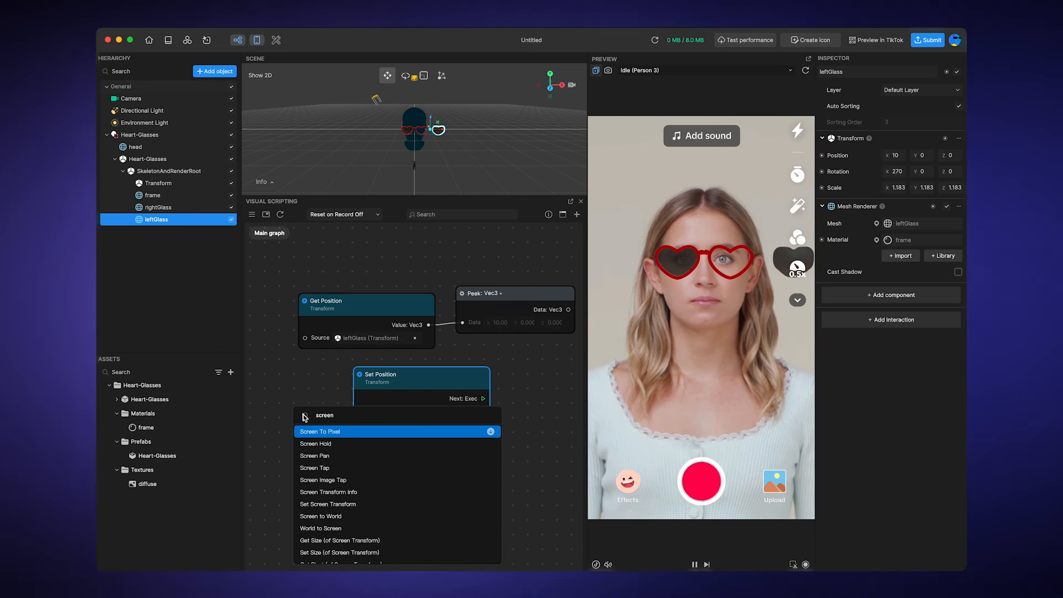
pyautogui.moveTo(316, 468)
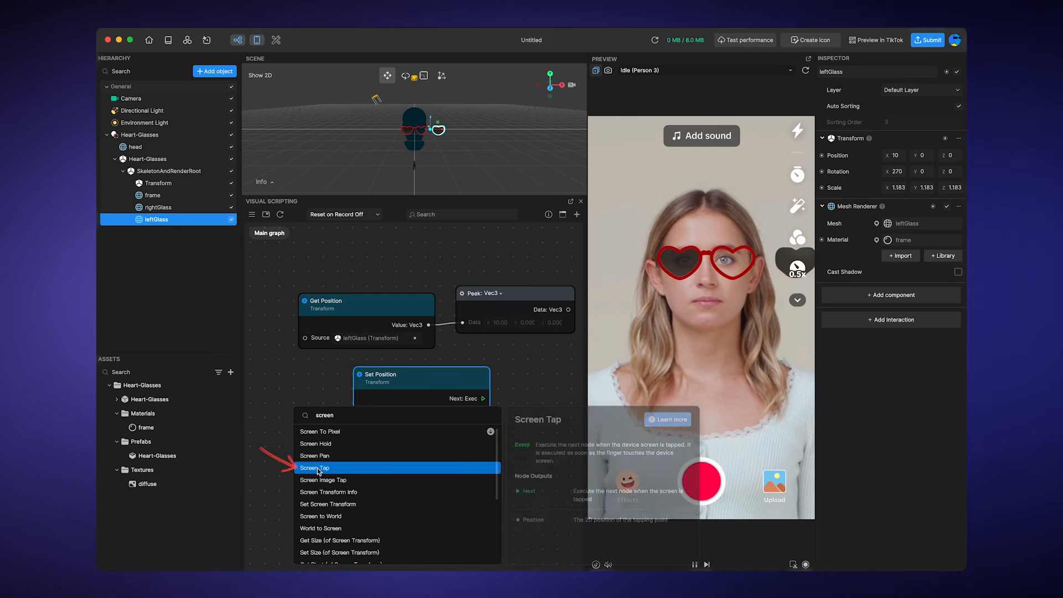
pyautogui.click(317, 471)
pyautogui.moveTo(357, 415)
pyautogui.mouseDown()
pyautogui.moveTo(282, 403)
pyautogui.moveTo(360, 411)
pyautogui.mouseUp()
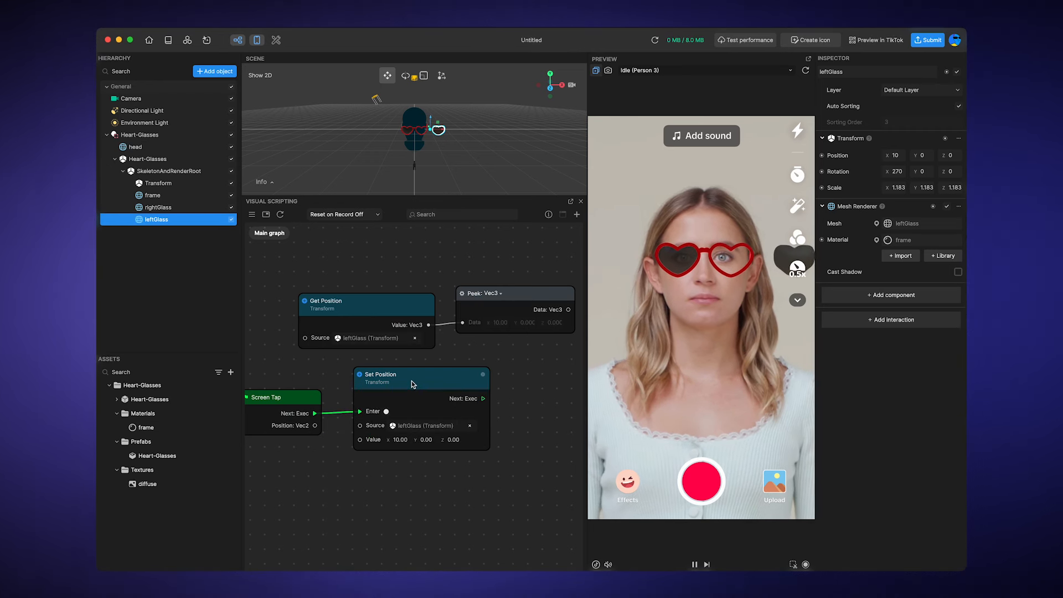
# - Set the target position X and Y to 5 and tap the preview to trigger the move
pyautogui.doubleClick(403, 441)
pyautogui.write('5')
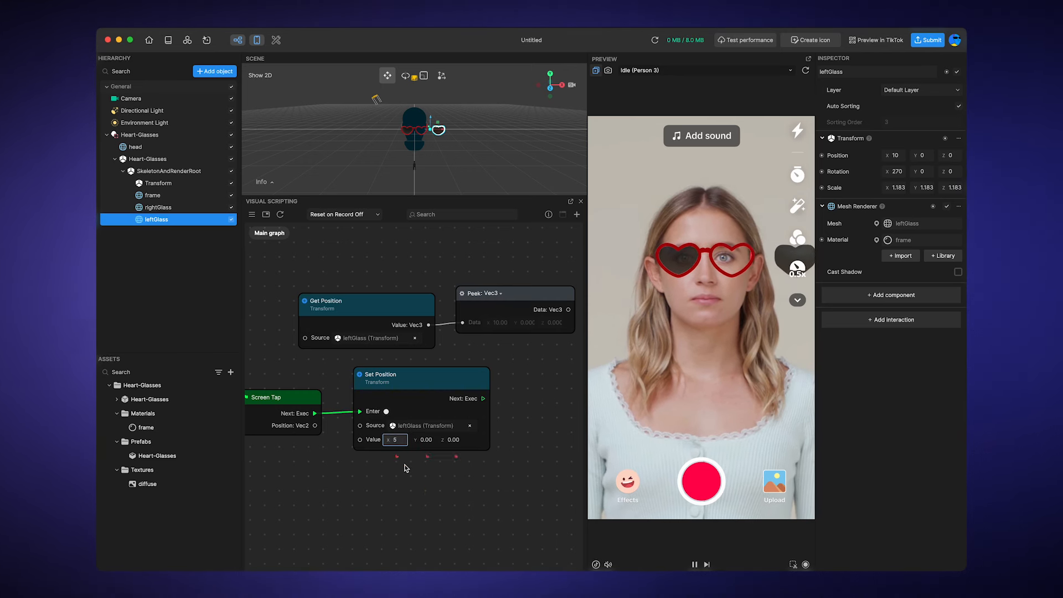
pyautogui.write('1')
pyautogui.doubleClick(422, 441)
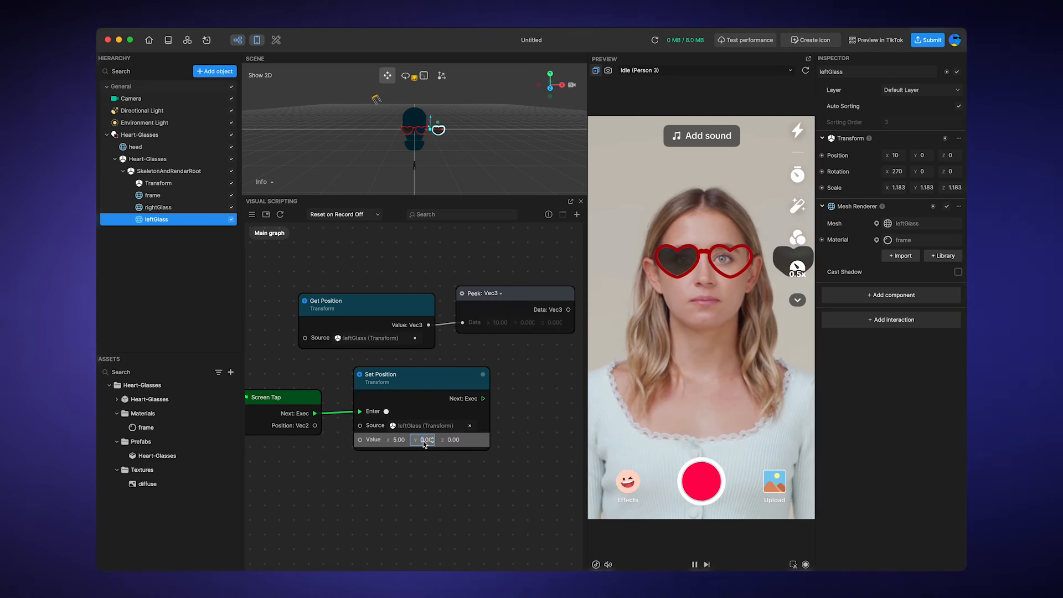
pyautogui.write('5')
pyautogui.click(430, 461)
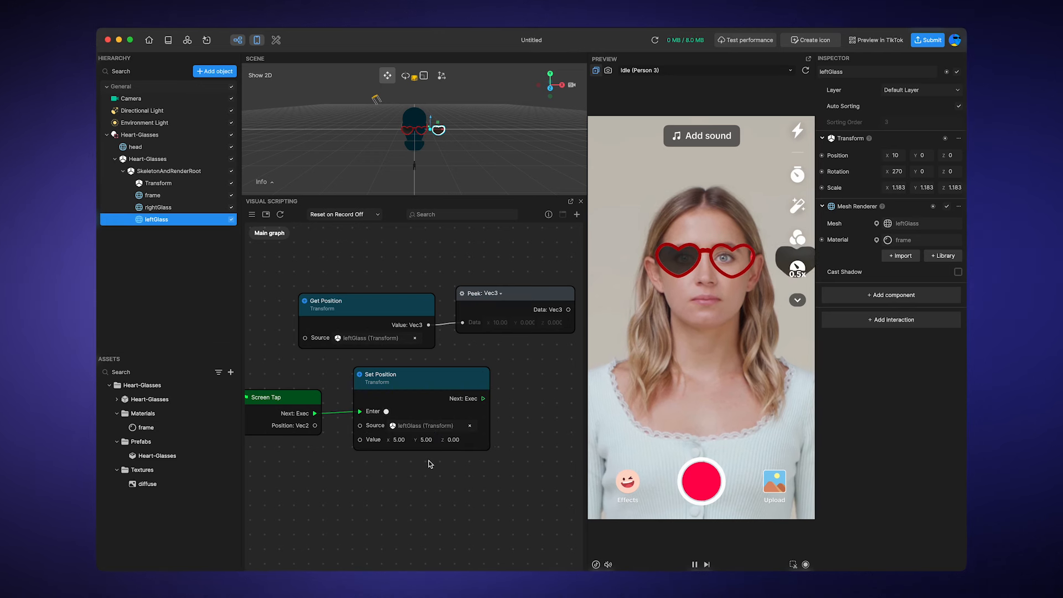
pyautogui.moveTo(281, 397)
pyautogui.mouseDown()
pyautogui.moveTo(318, 396)
pyautogui.moveTo(295, 393)
pyautogui.mouseUp()
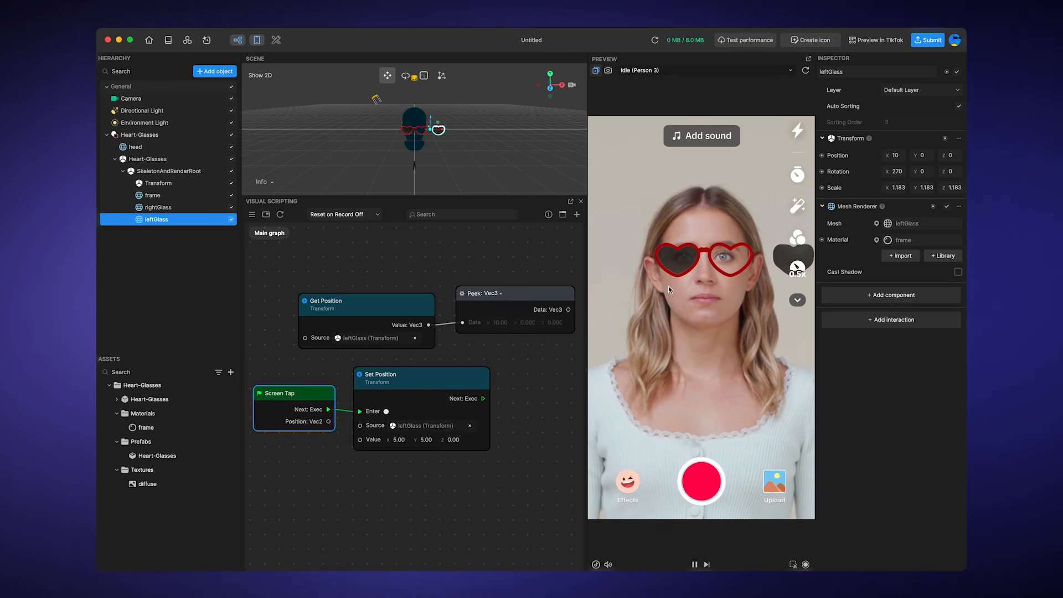
pyautogui.click(641, 316)
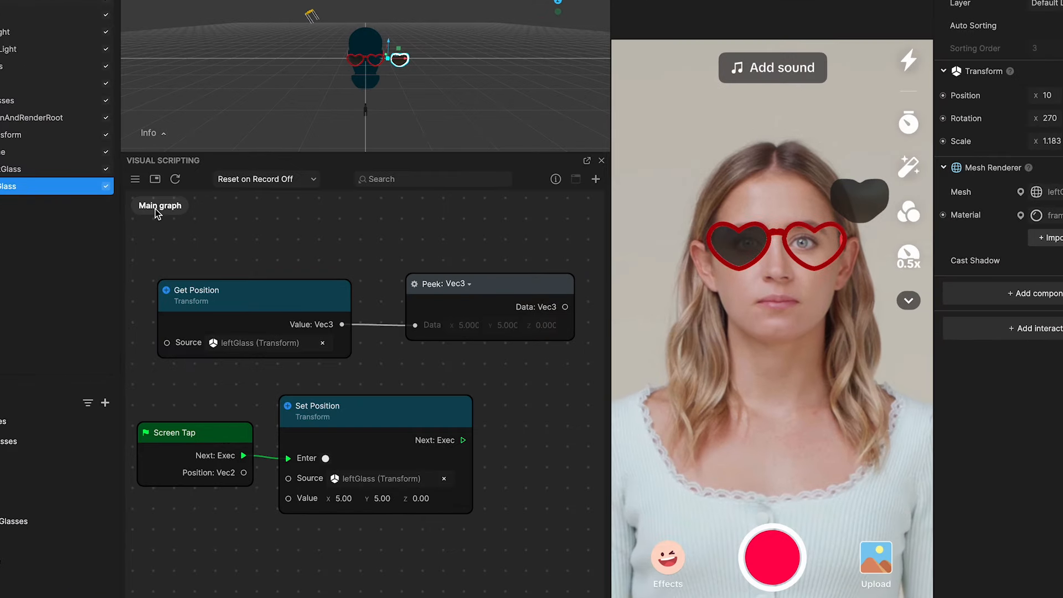
# - Create a new graph variable named hi with Number kept as its type
pyautogui.click(137, 182)
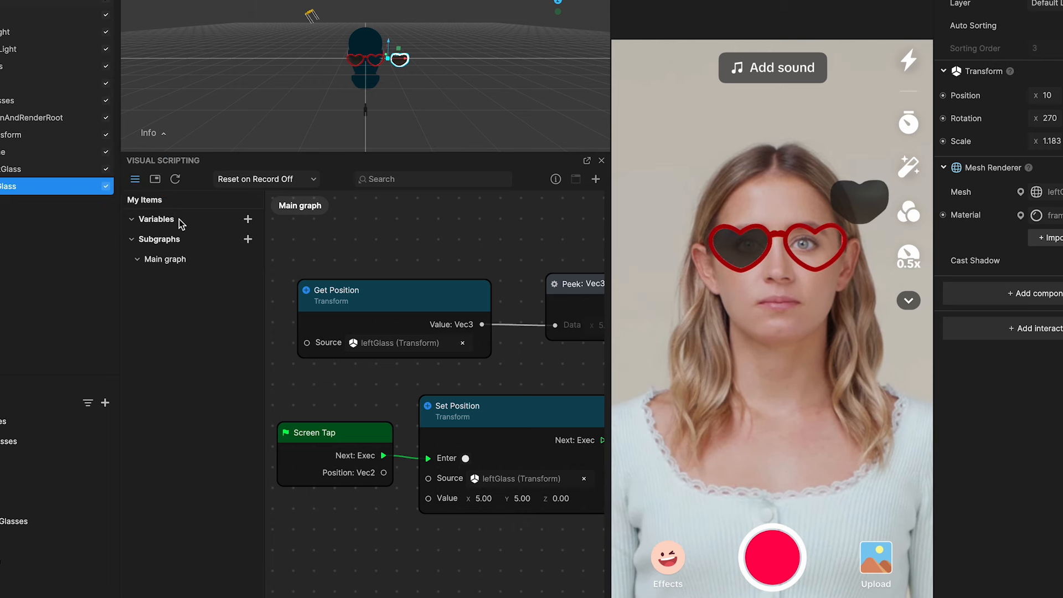
pyautogui.click(248, 219)
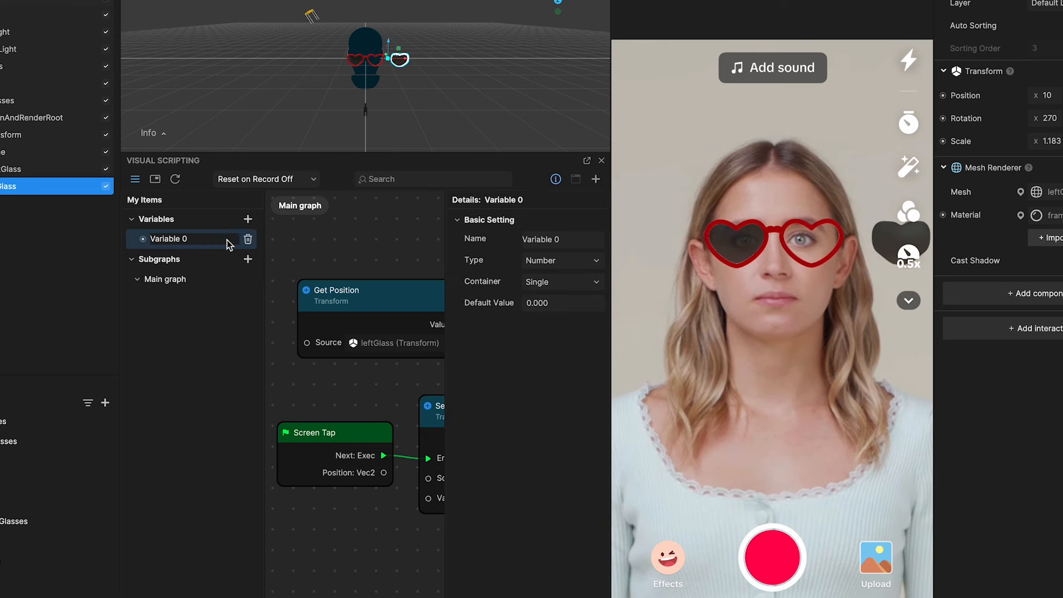
pyautogui.click(136, 245)
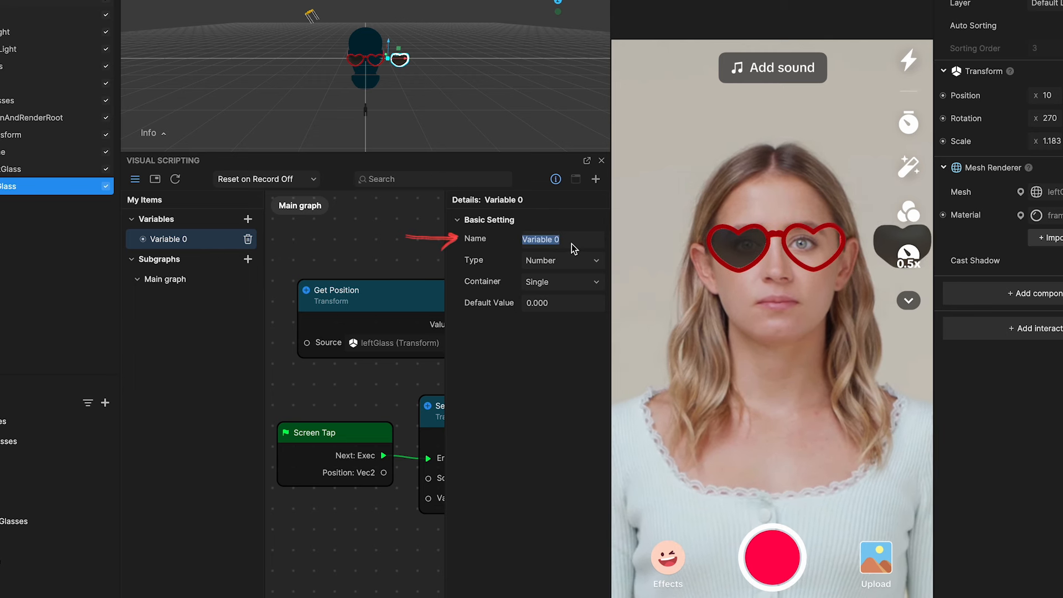
pyautogui.write('hi')
pyautogui.click(574, 265)
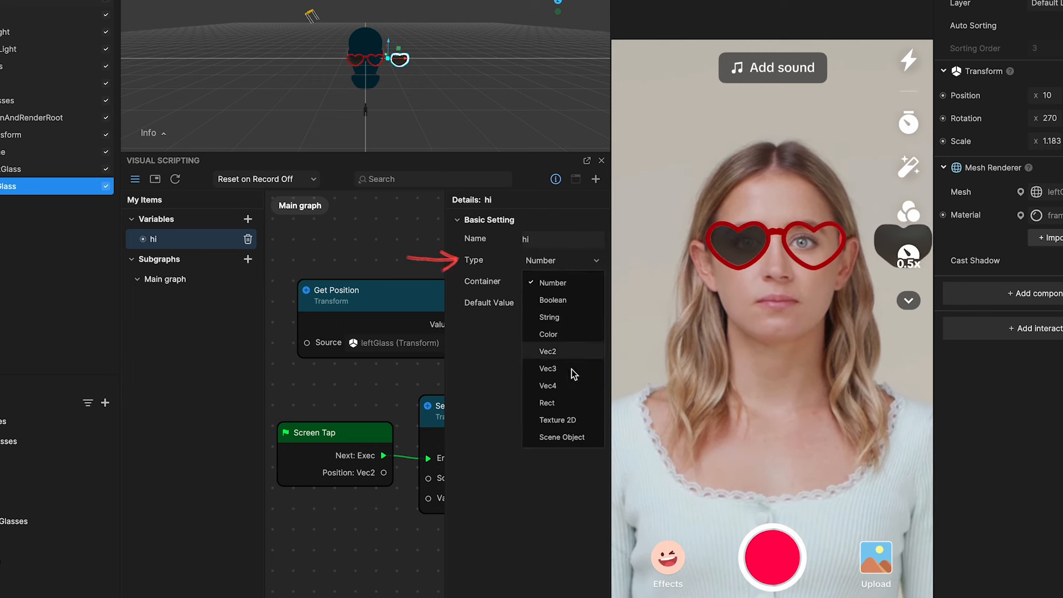
pyautogui.click(587, 264)
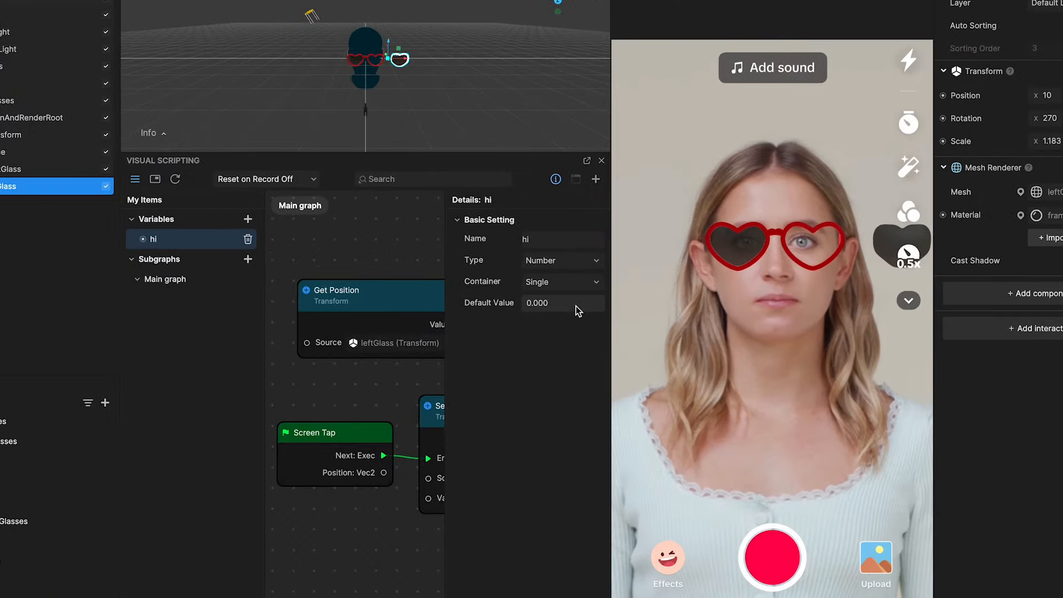
# - Add a Get variable node reading the hi variable's Number value
pyautogui.click(146, 243)
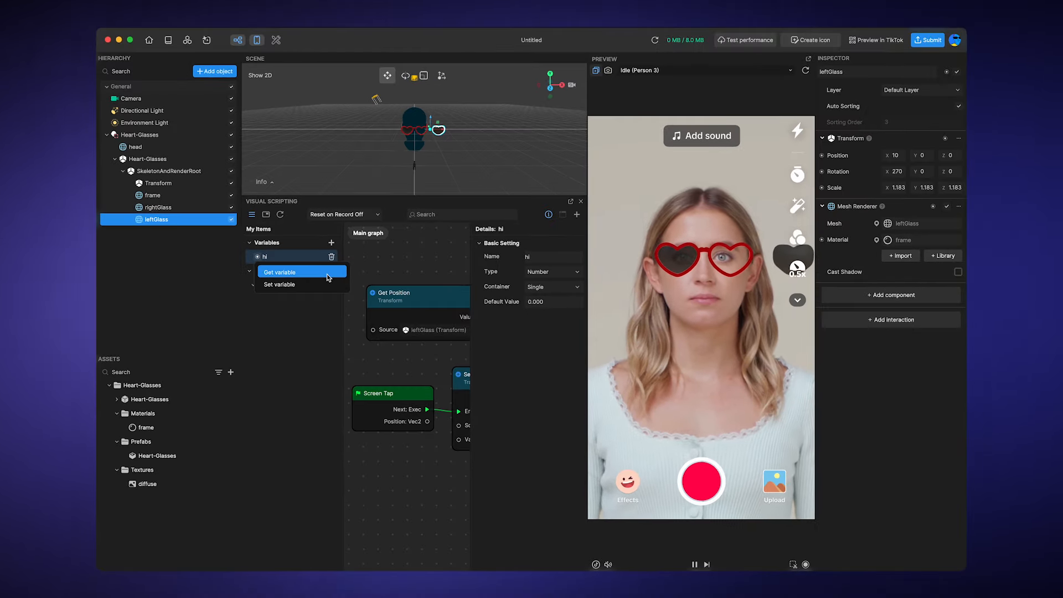
pyautogui.click(328, 277)
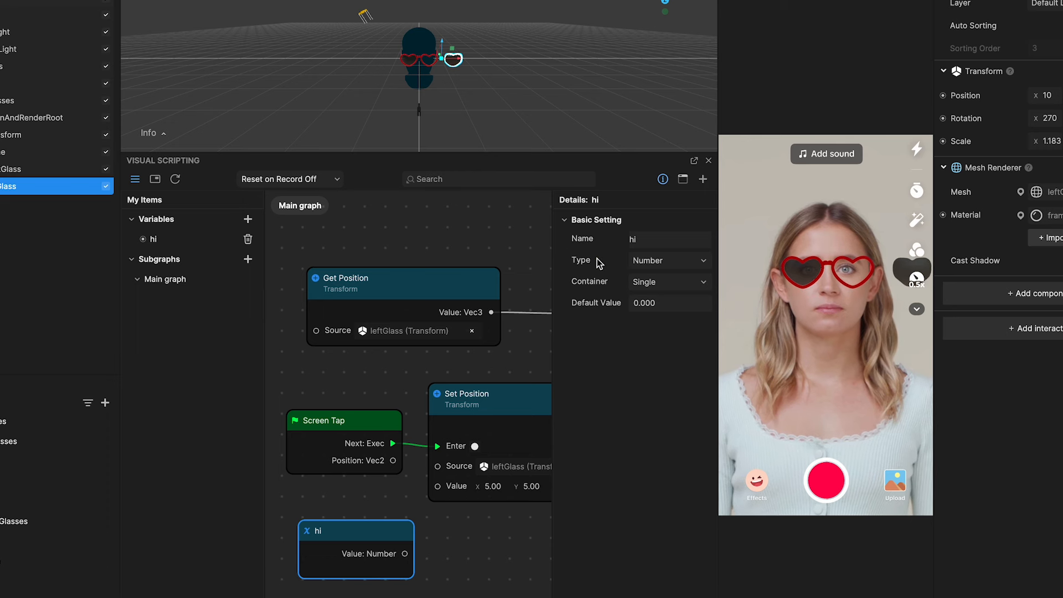
# - Keep hi as a Number variable and set its default value to 1
pyautogui.click(703, 260)
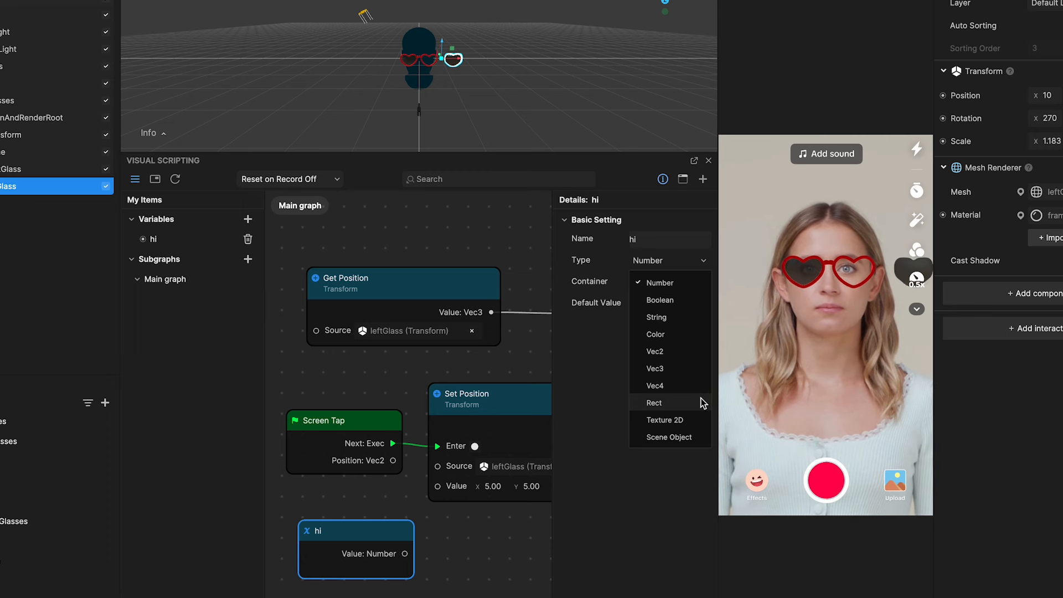
pyautogui.click(674, 283)
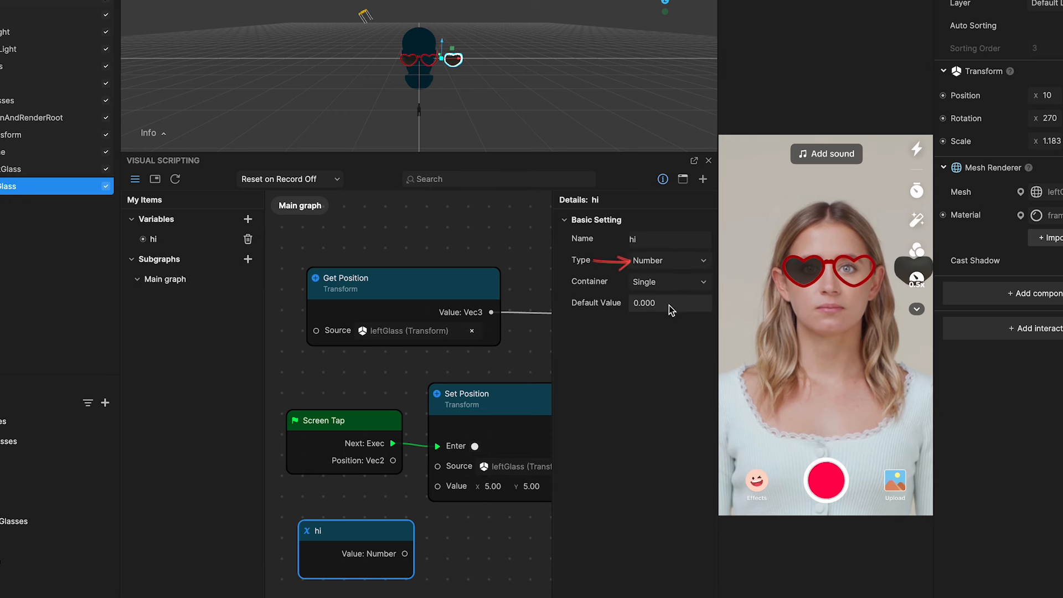
pyautogui.click(669, 305)
pyautogui.write('1')
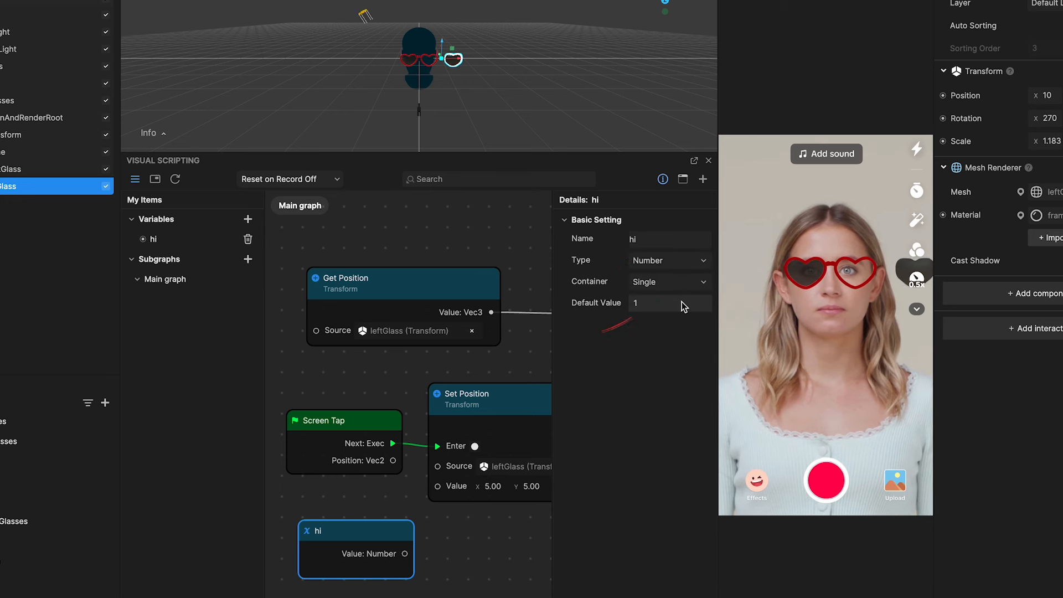
pyautogui.press('Return')
# - Switch hi to a Color with a dark red default, then back to Number defaulting to 0
pyautogui.click(668, 260)
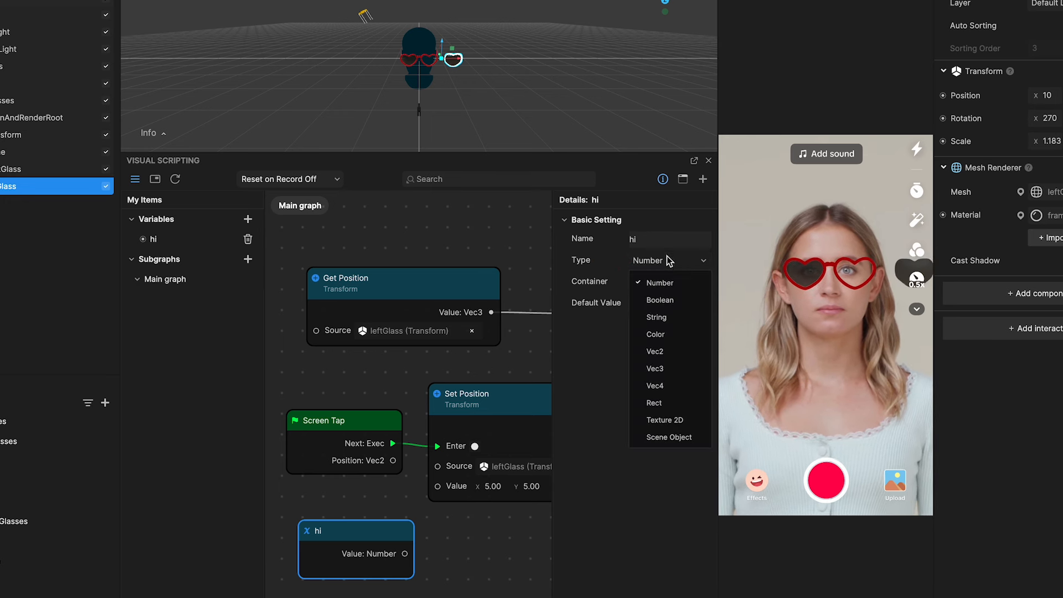
pyautogui.click(677, 335)
pyautogui.click(650, 307)
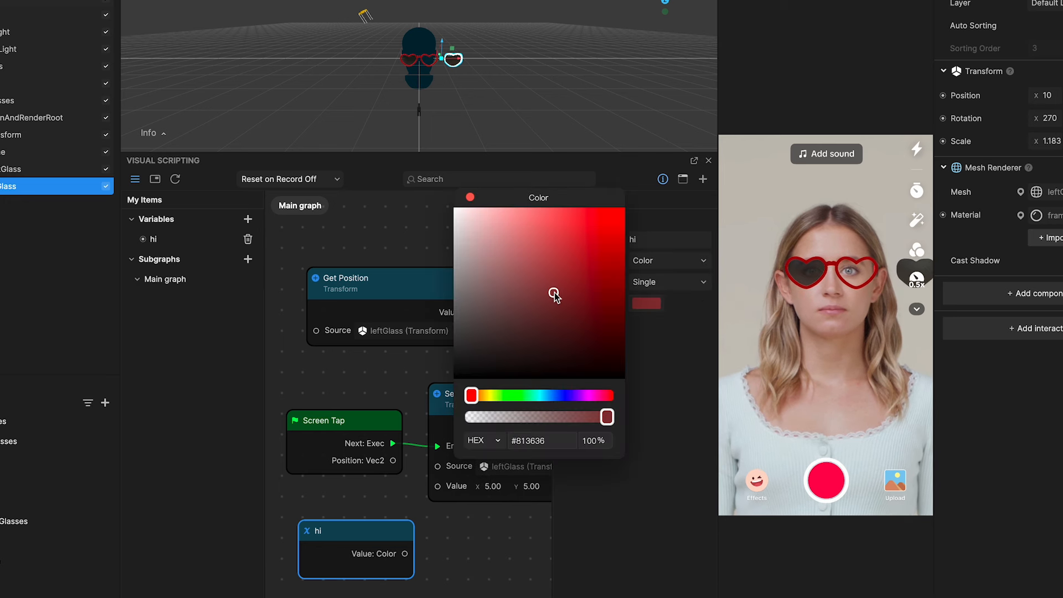
pyautogui.click(470, 197)
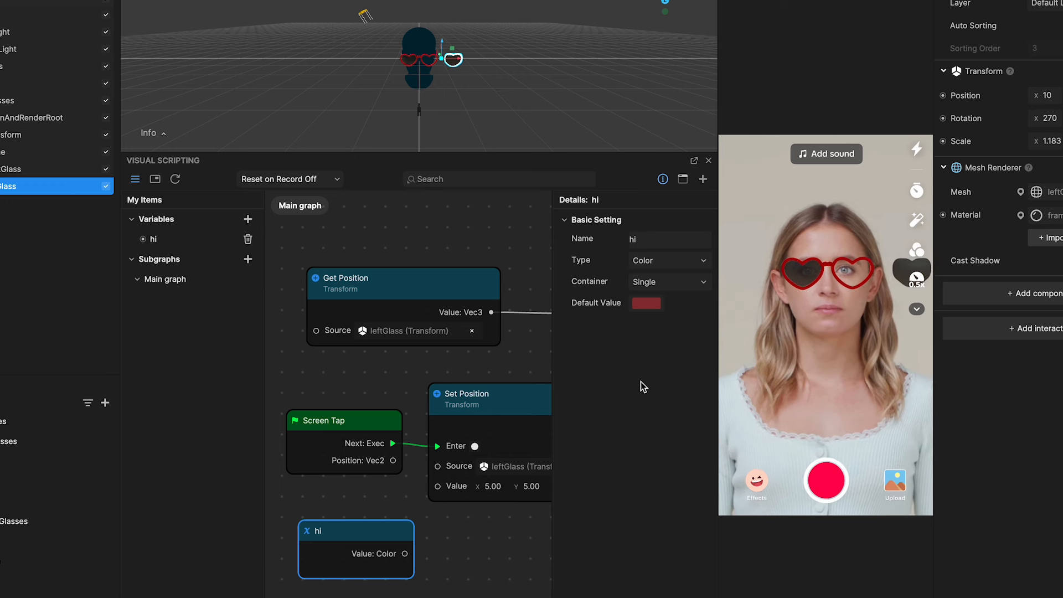
pyautogui.click(686, 264)
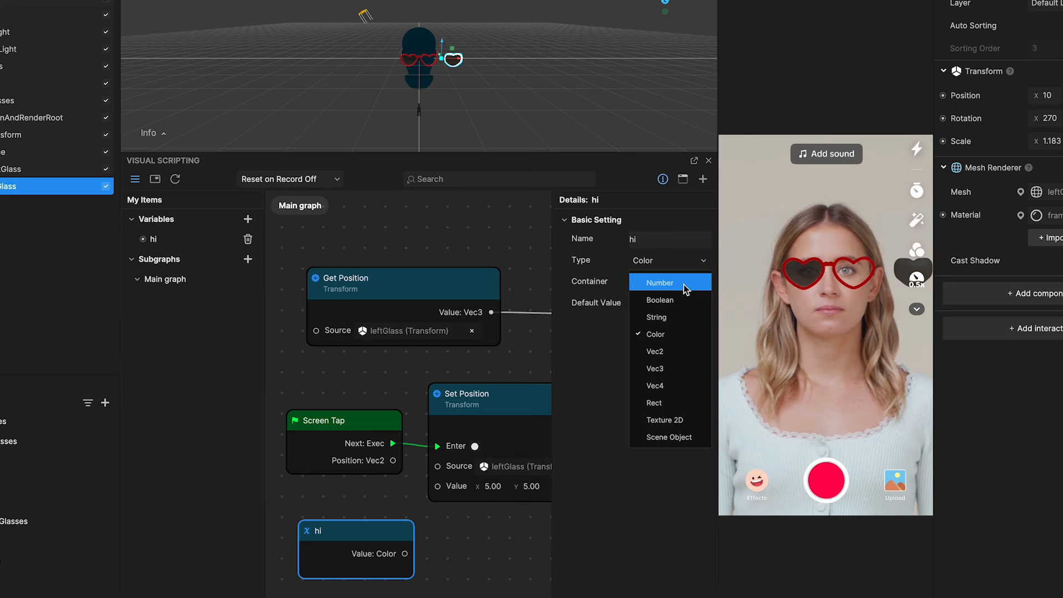
pyautogui.click(683, 284)
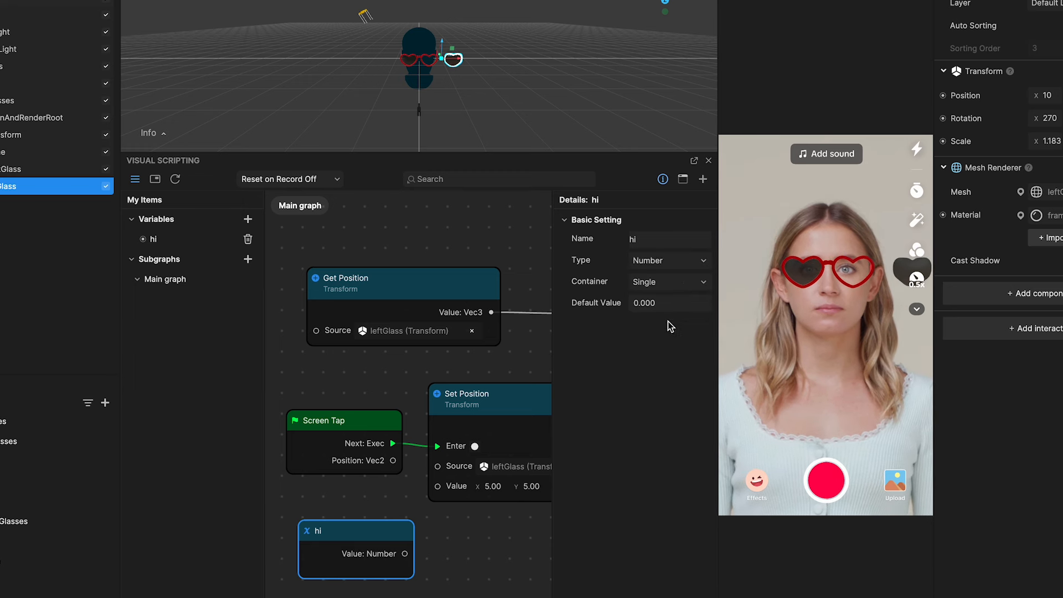
# - Set hi's Number default to 123, then make it Boolean and a String defaulting to world
pyautogui.doubleClick(643, 303)
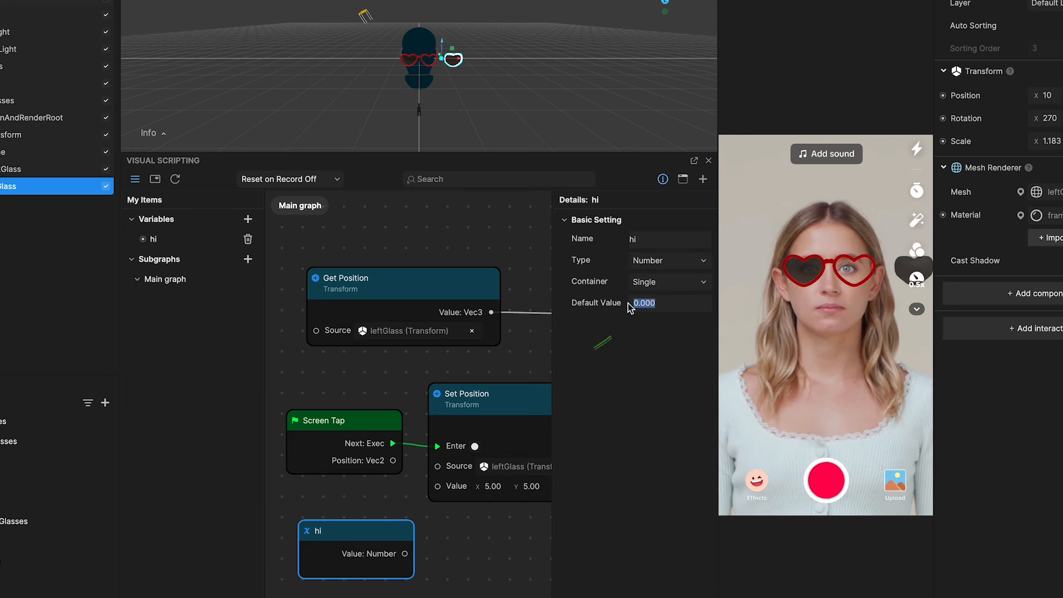
pyautogui.write('123')
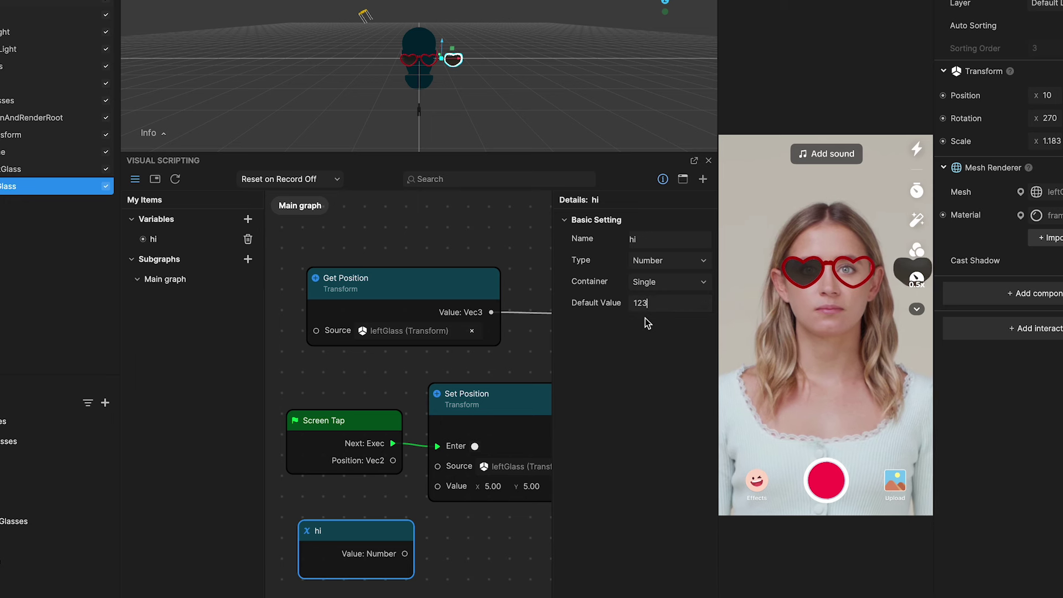
pyautogui.write('3.000')
pyautogui.press('Return')
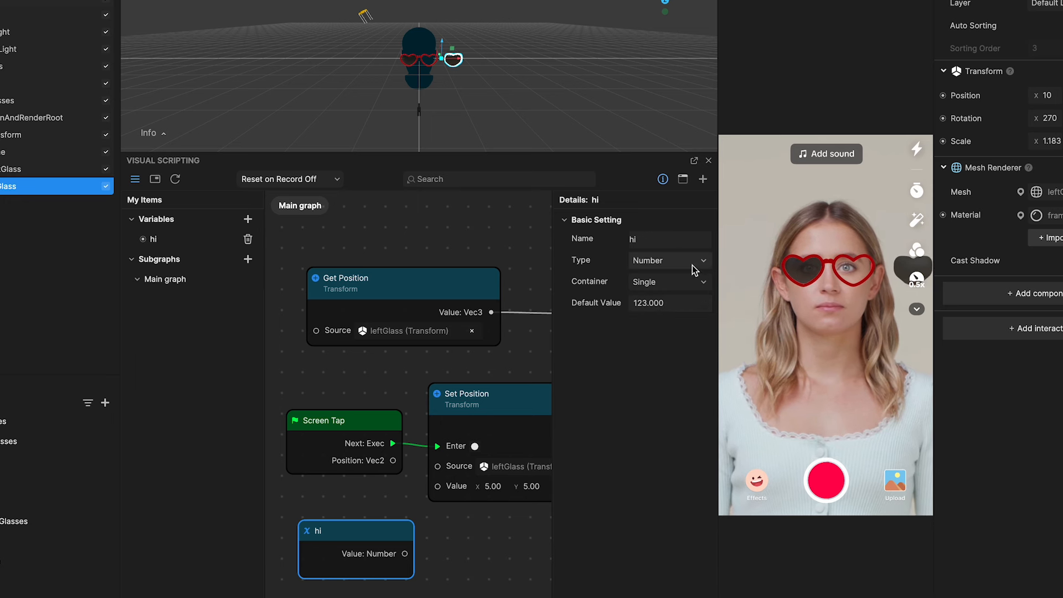
pyautogui.click(668, 260)
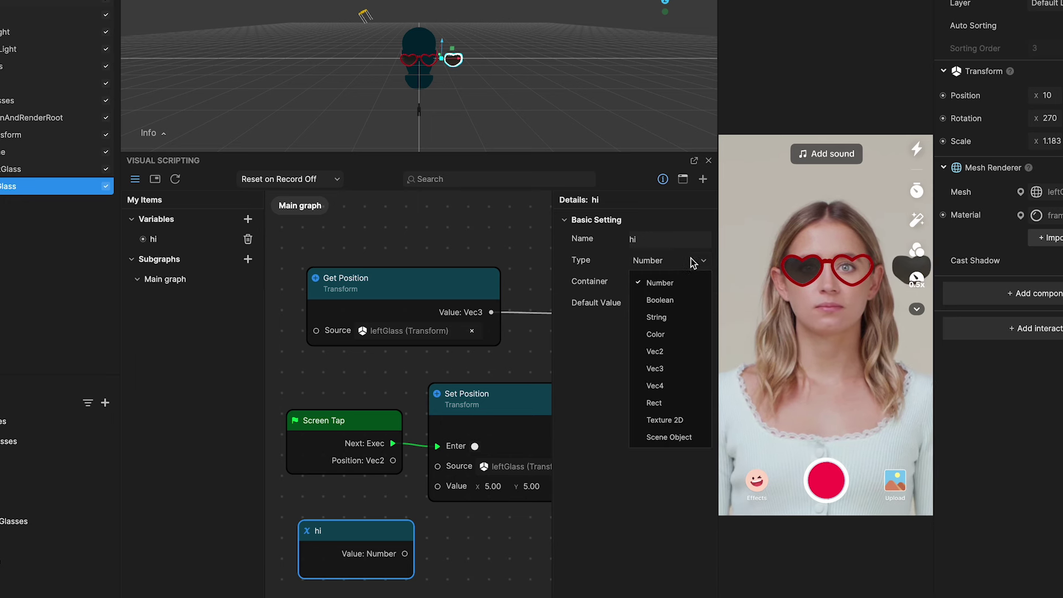
pyautogui.click(688, 300)
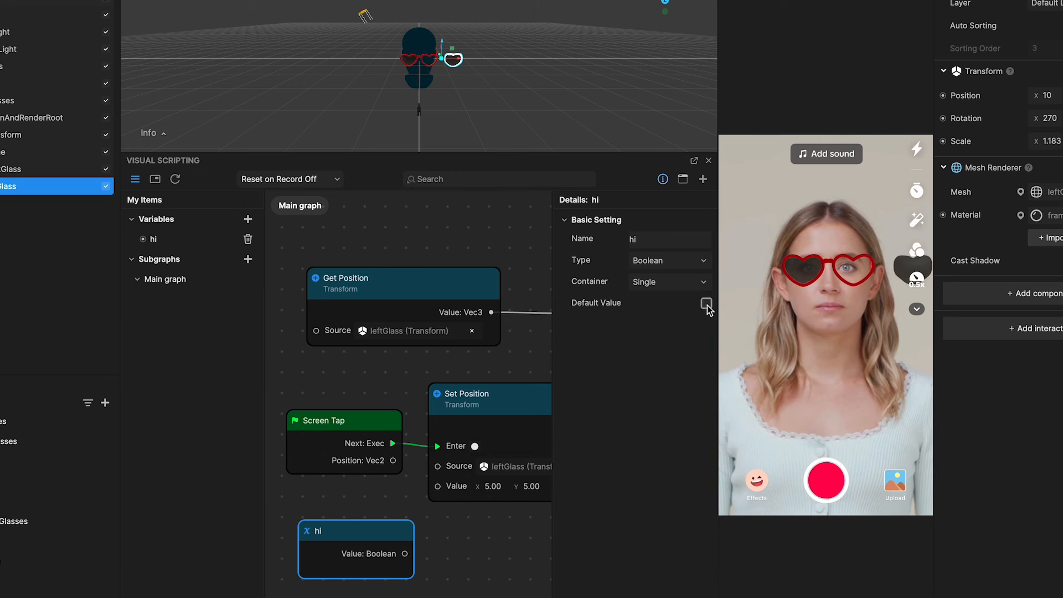
pyautogui.click(669, 260)
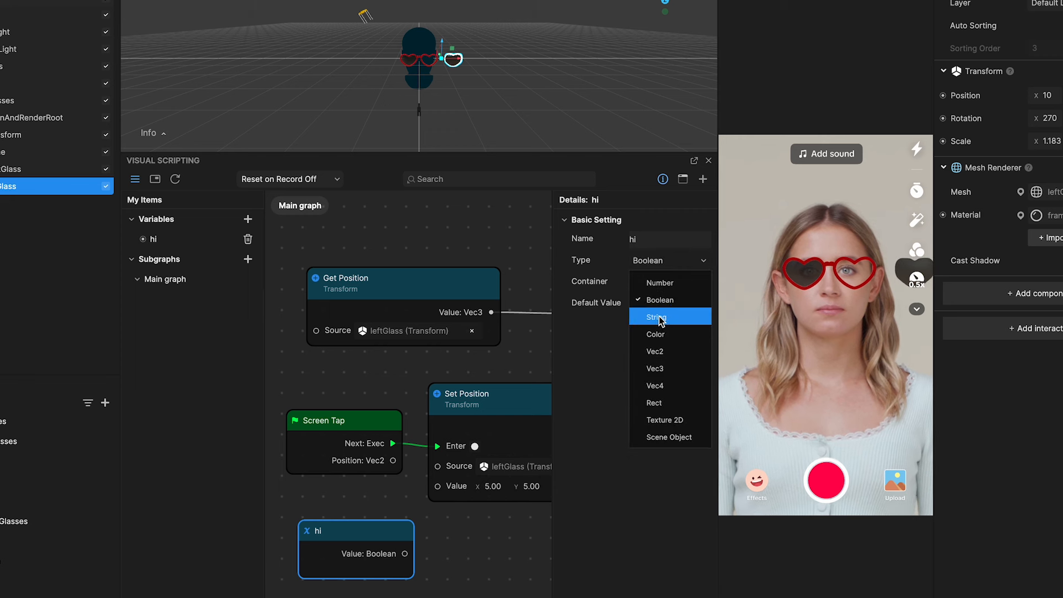
pyautogui.click(659, 316)
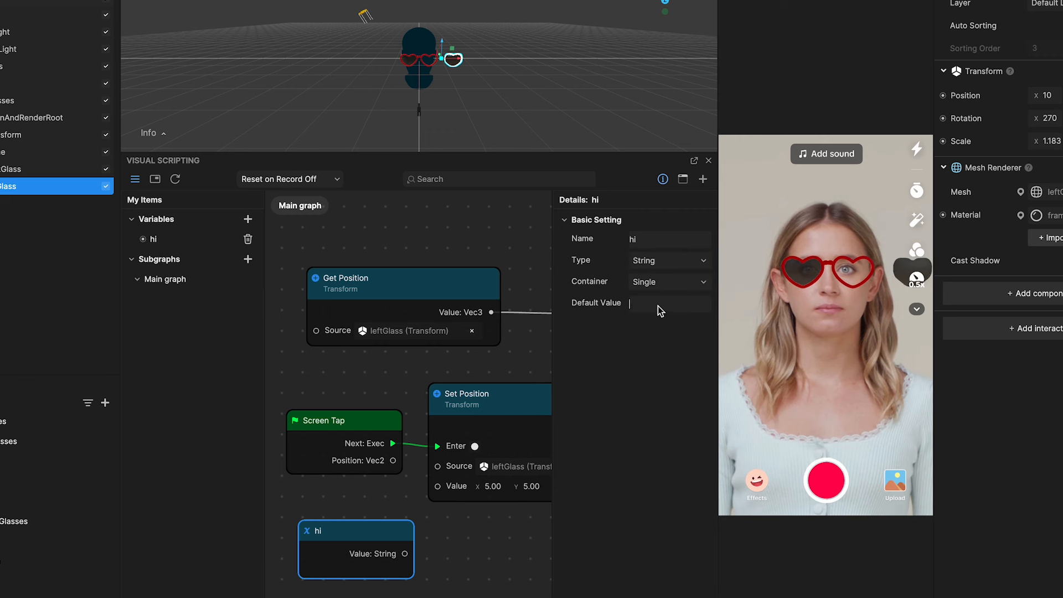
pyautogui.write('wor')
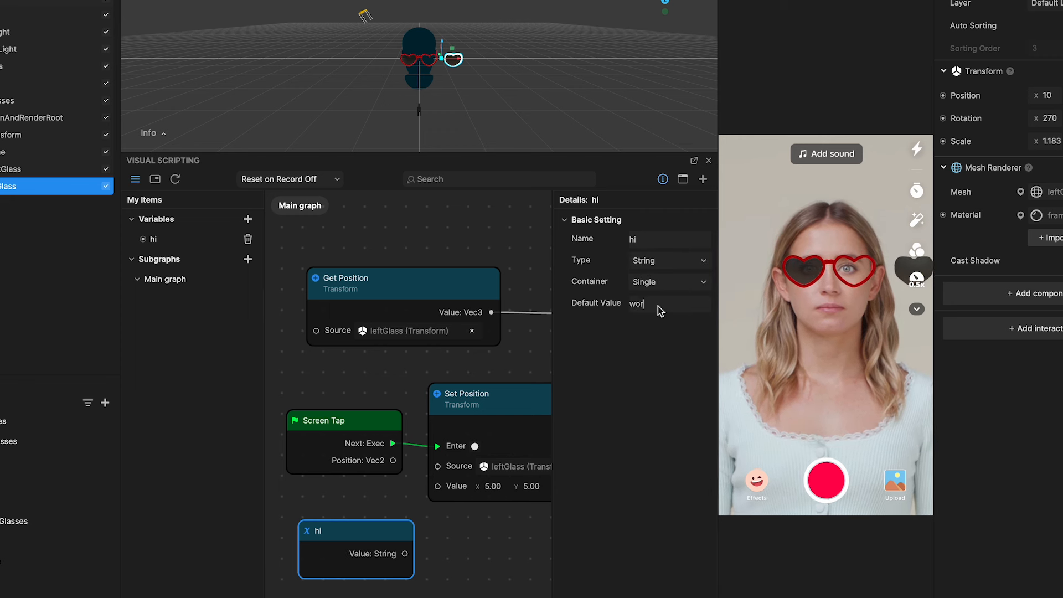
pyautogui.write('ld')
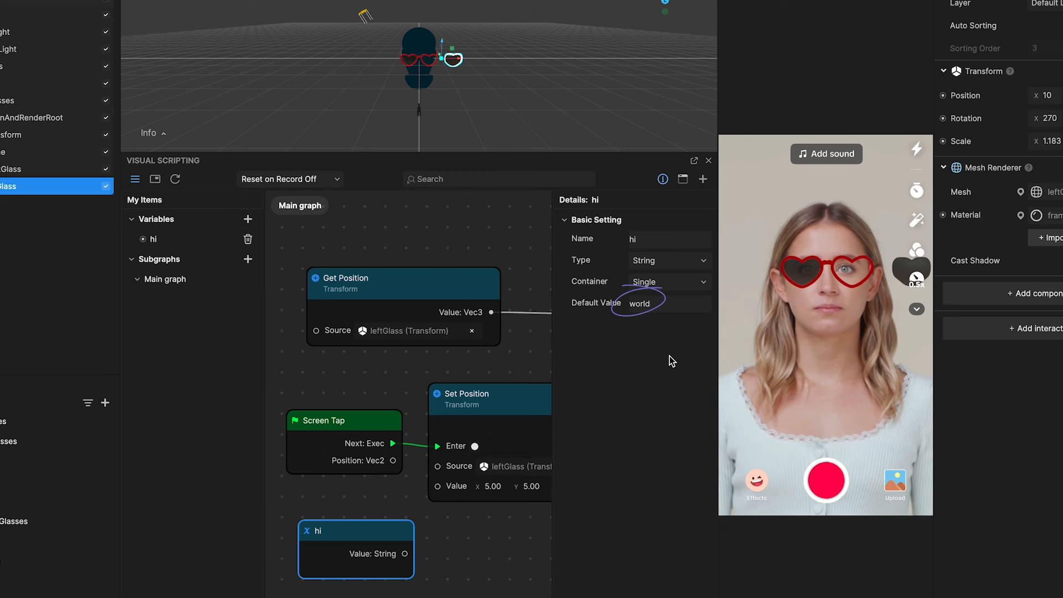
pyautogui.click(668, 260)
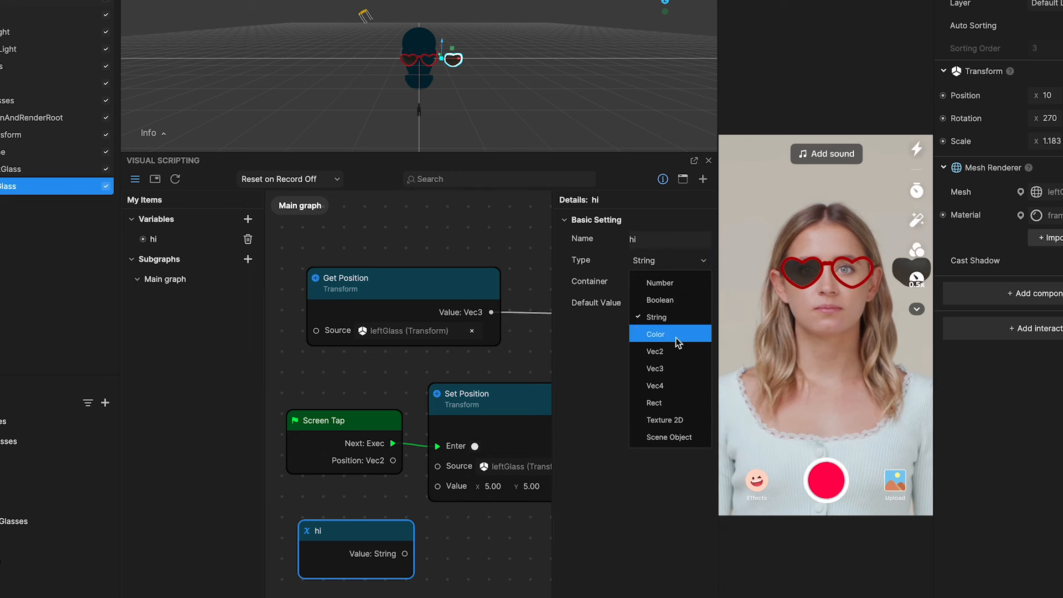
# - Make hi a Color variable and view its default in RGB and then HEX format
pyautogui.click(676, 336)
pyautogui.click(648, 305)
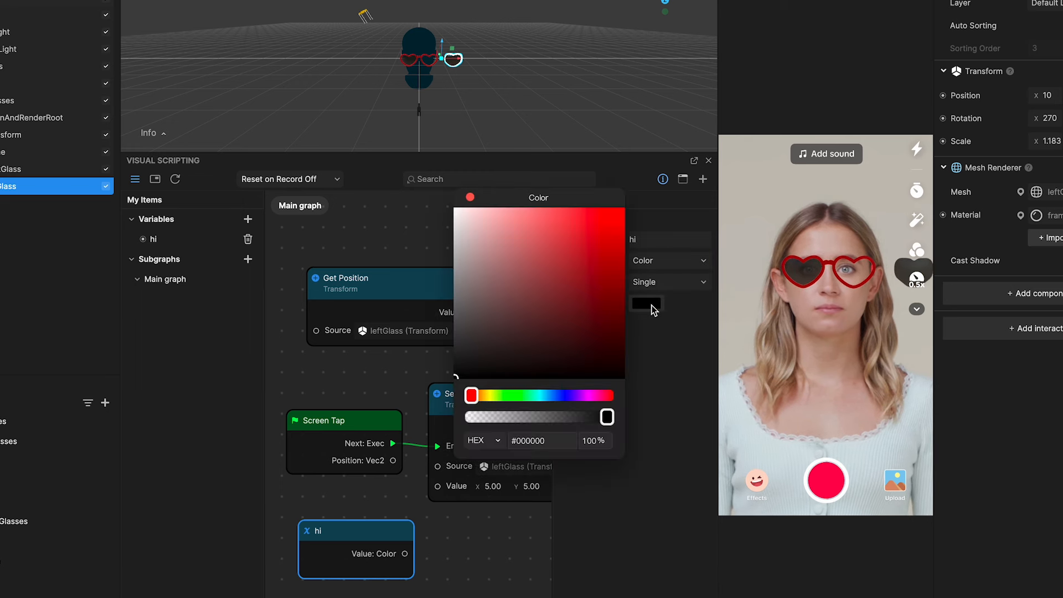
pyautogui.click(490, 447)
pyautogui.click(489, 418)
pyautogui.click(495, 443)
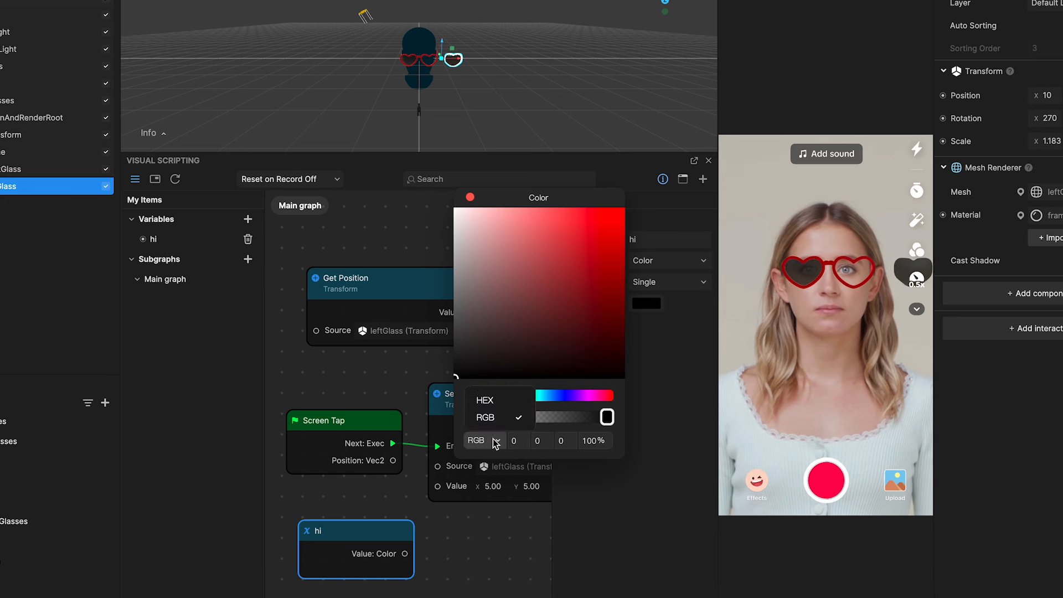
pyautogui.click(486, 400)
pyautogui.click(469, 199)
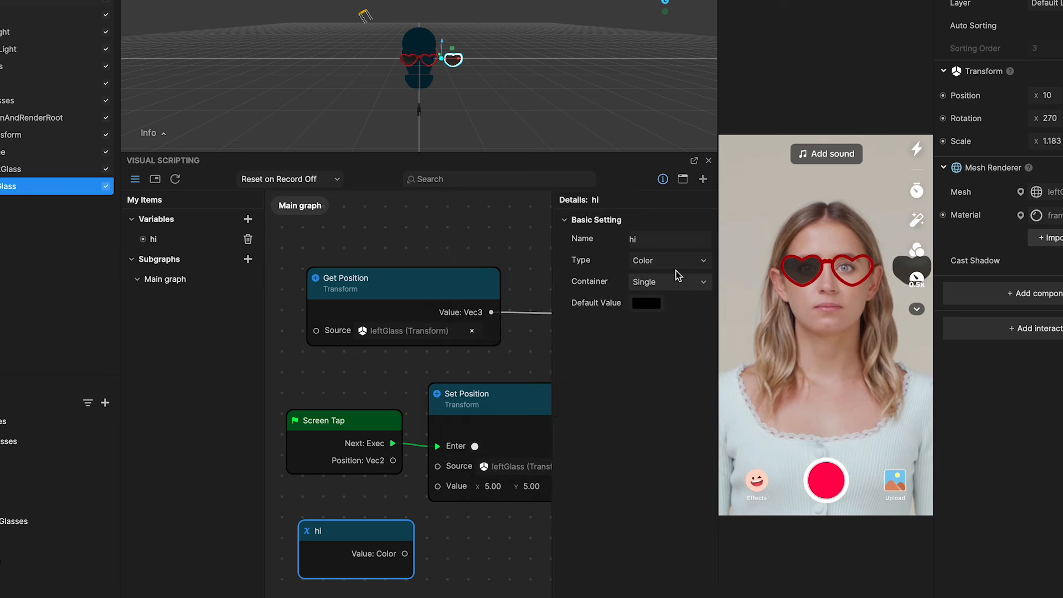
# - Change hi to Vec2, then Vec3, then Vec4 with all-zero defaults
pyautogui.click(675, 261)
pyautogui.click(665, 351)
pyautogui.click(674, 261)
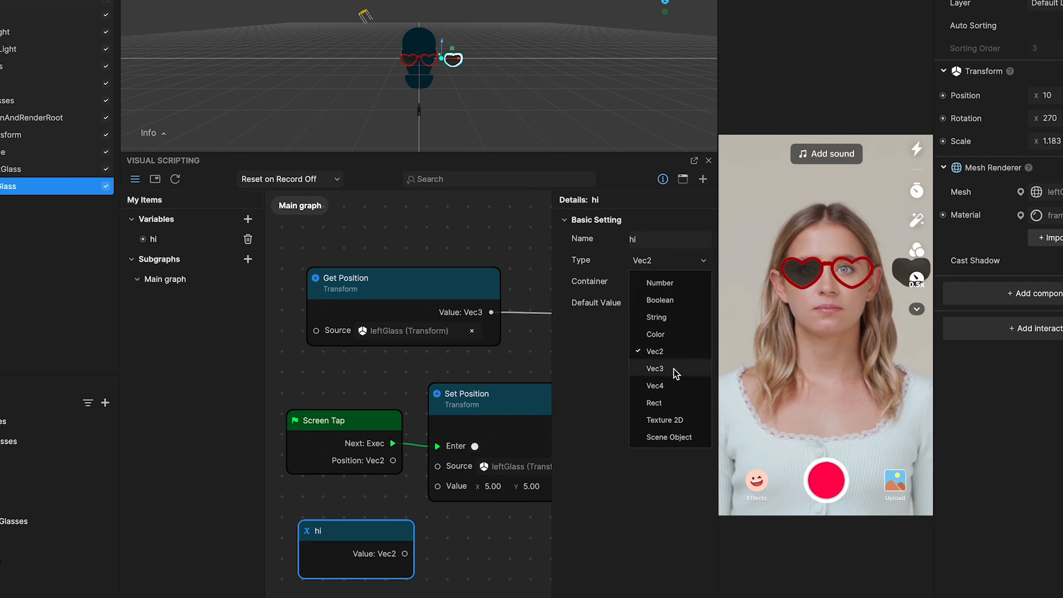
pyautogui.click(675, 370)
pyautogui.click(673, 261)
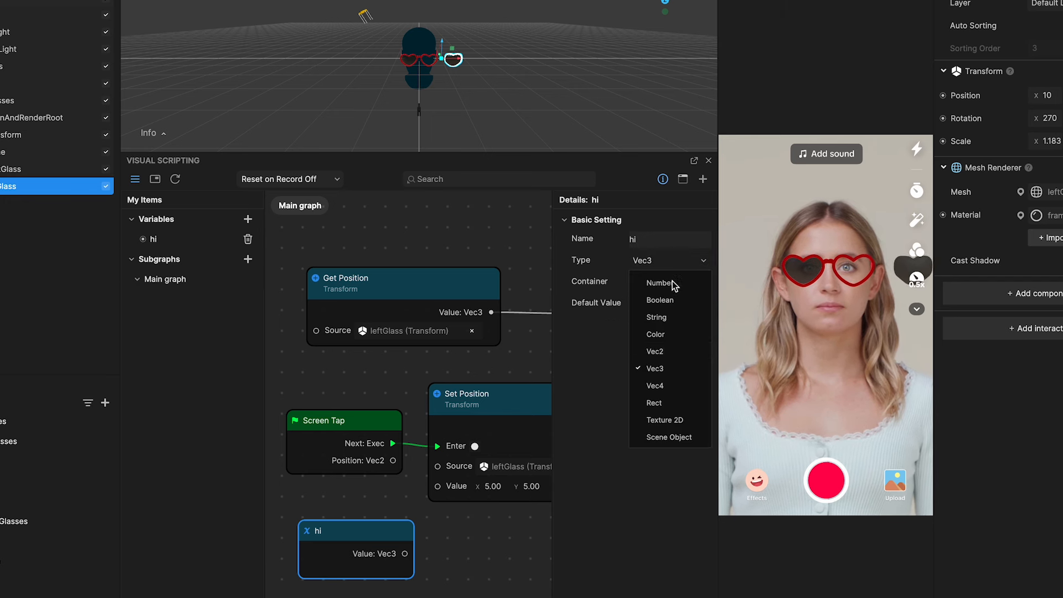
pyautogui.click(663, 388)
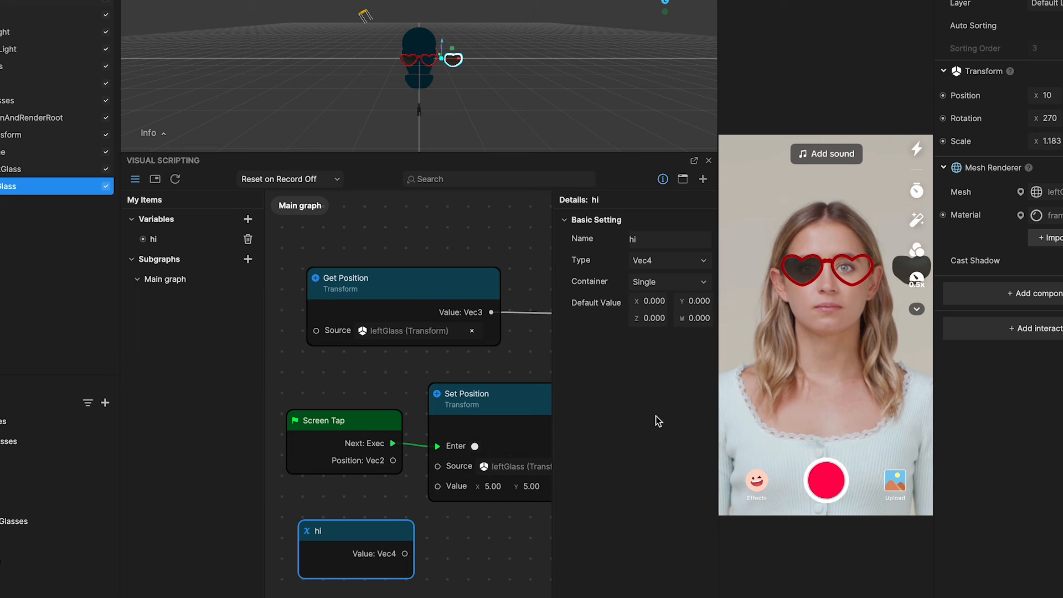
pyautogui.click(656, 260)
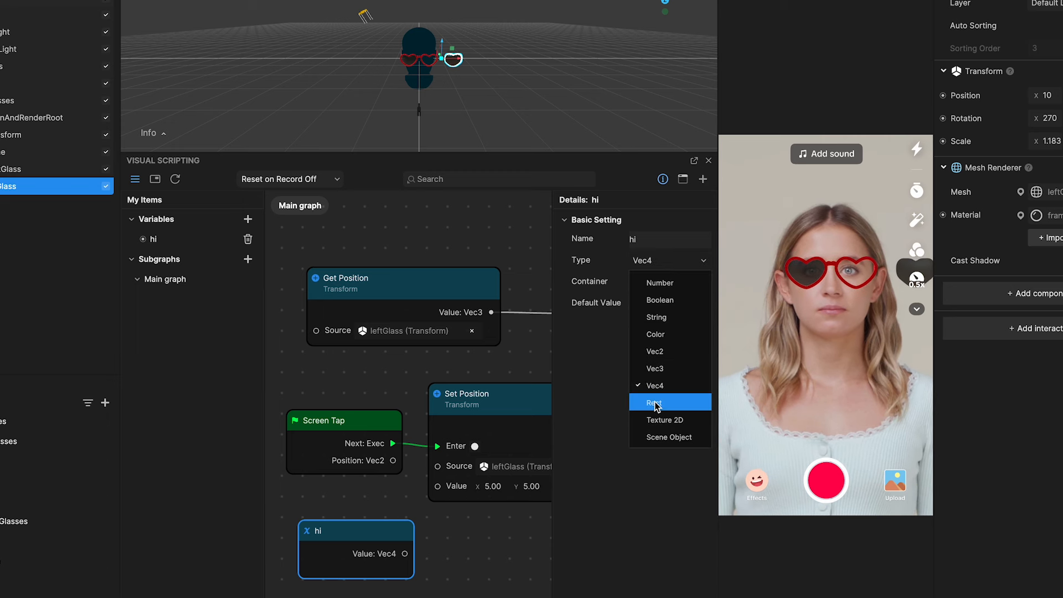
# - Change hi to Rect, then to Texture 2D using Default Texture, and browse the texture assets
pyautogui.click(655, 405)
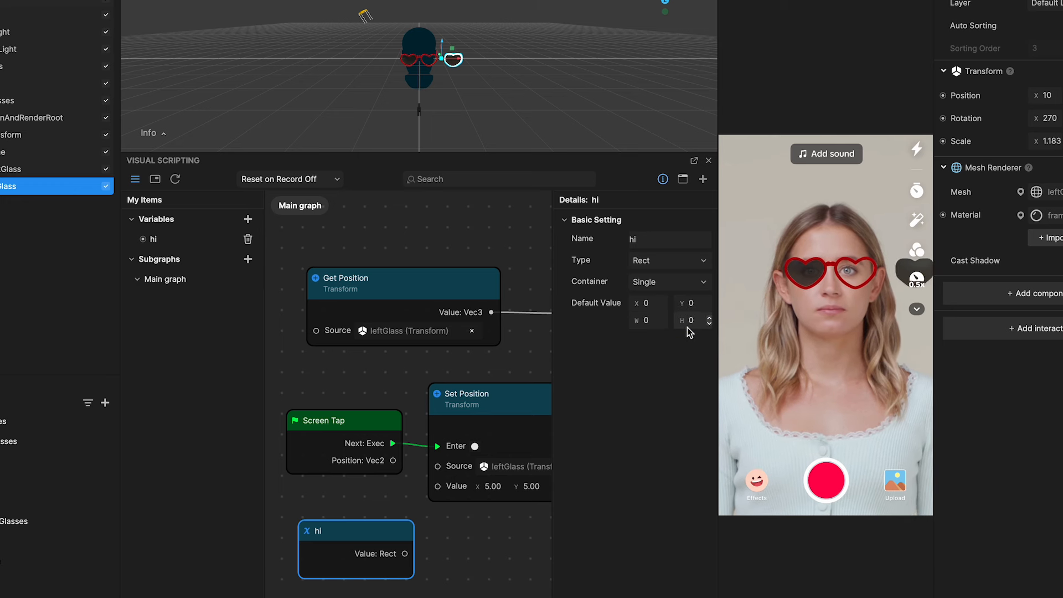
pyautogui.click(668, 260)
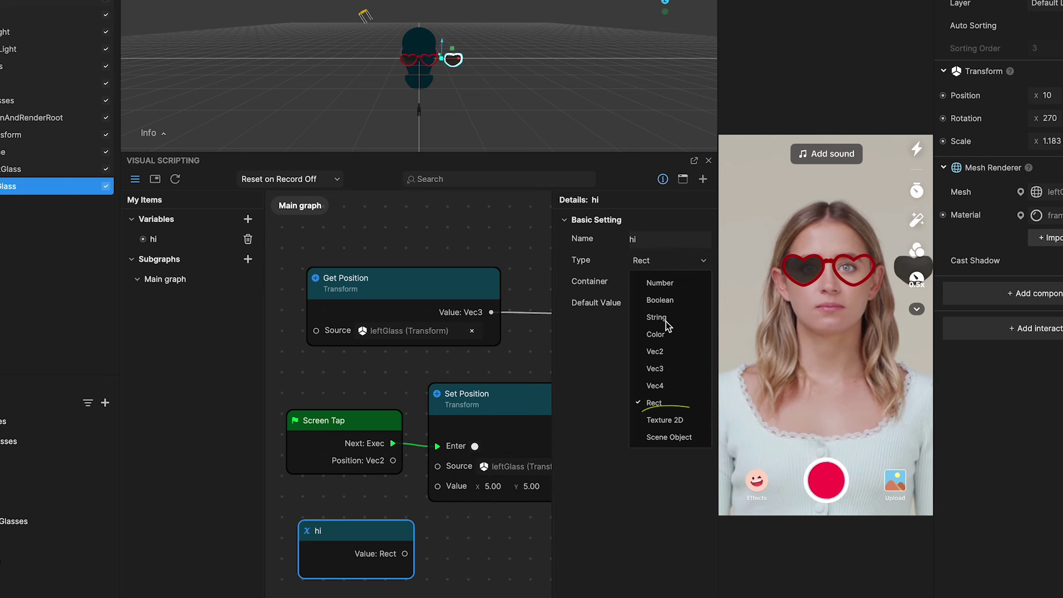
pyautogui.click(664, 419)
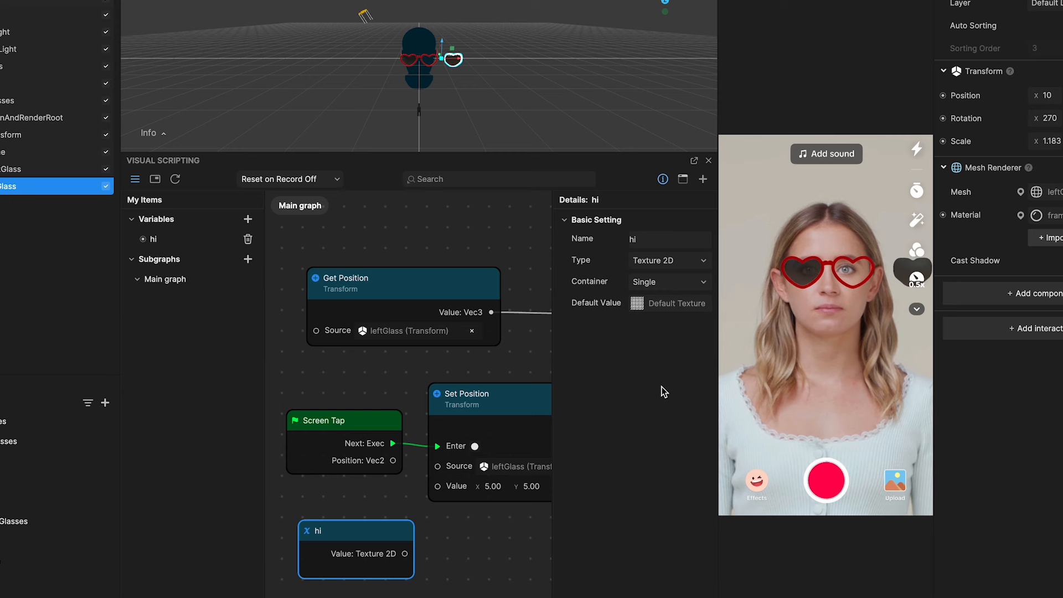
pyautogui.click(664, 308)
pyautogui.scroll(-3, 549, 191)
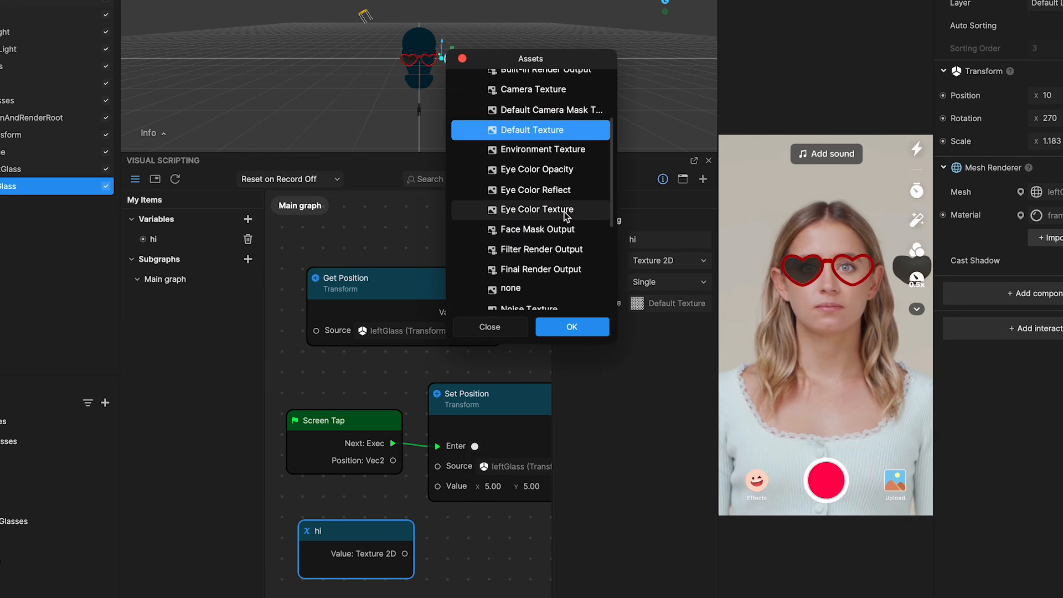
# - Set hi's default to Eye Color Texture, then make hi a Scene Object defaulting to None
pyautogui.click(537, 209)
pyautogui.click(571, 326)
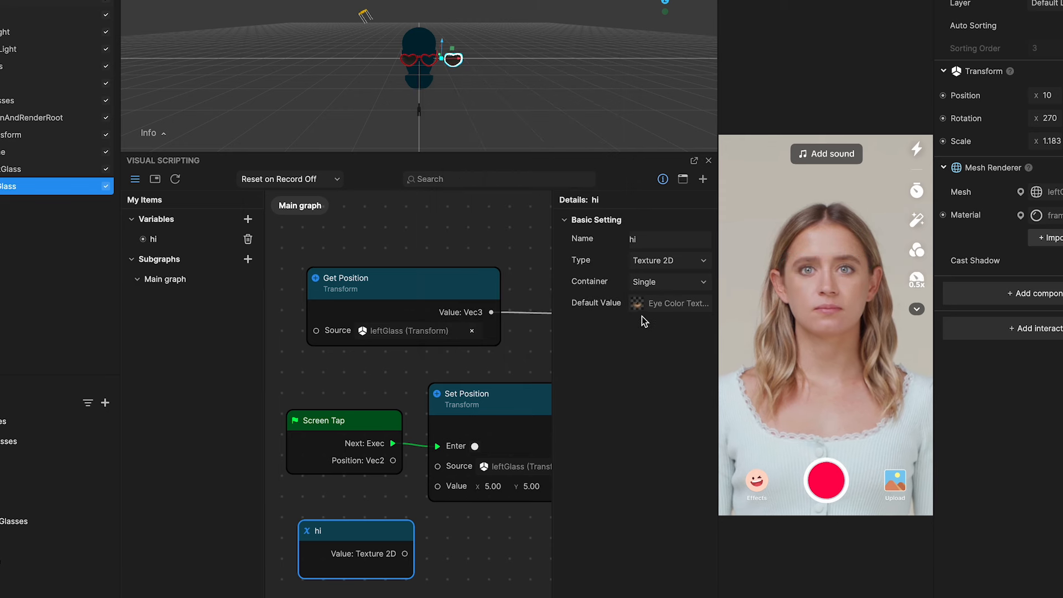
pyautogui.click(665, 260)
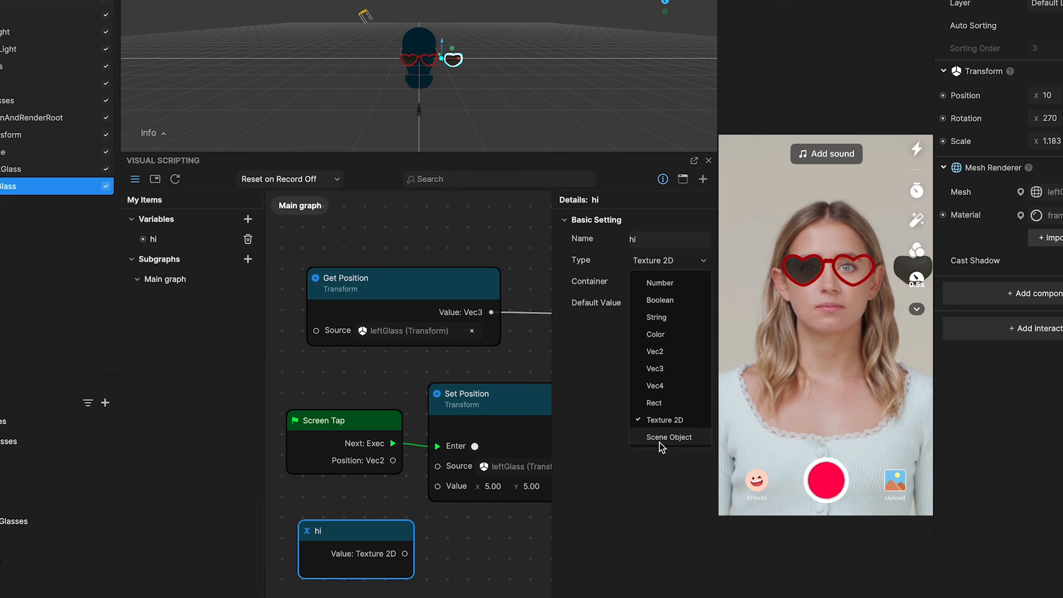
pyautogui.click(660, 443)
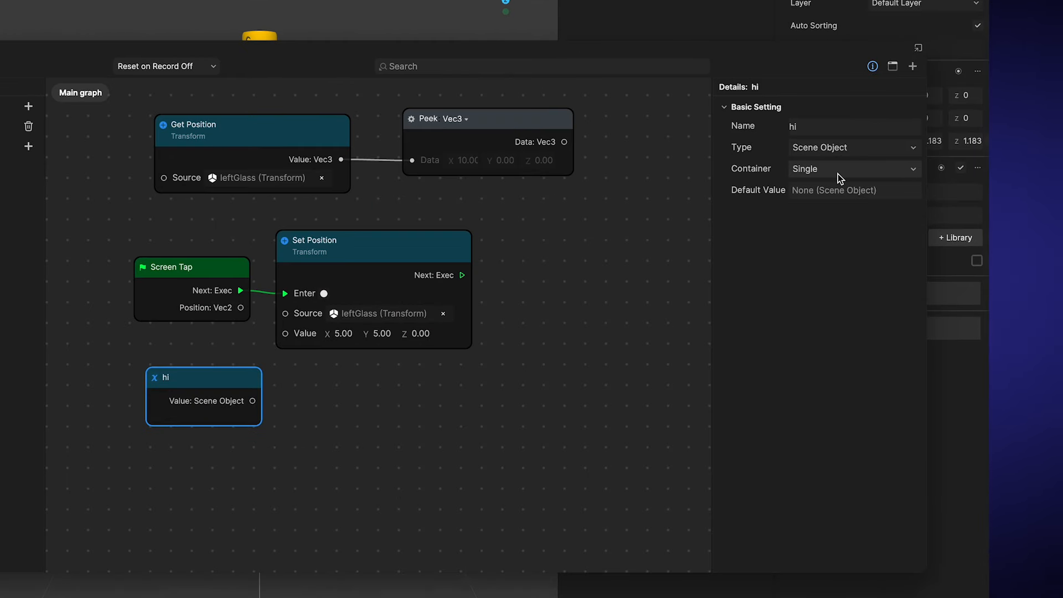
pyautogui.click(867, 173)
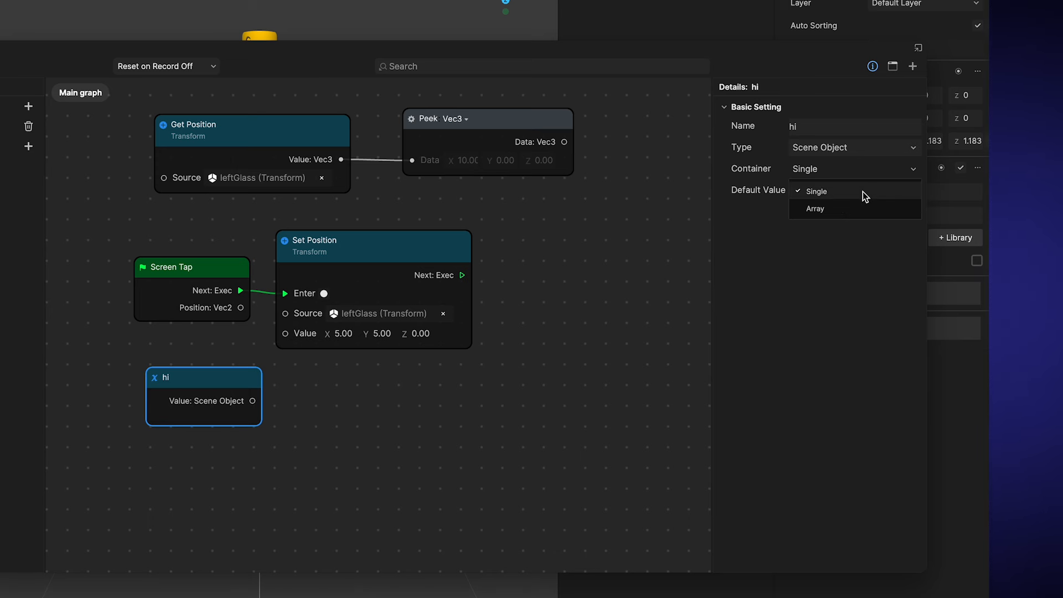
# - Switch hi's container from Single to Array so it outputs a Scene Object Array
pyautogui.click(863, 192)
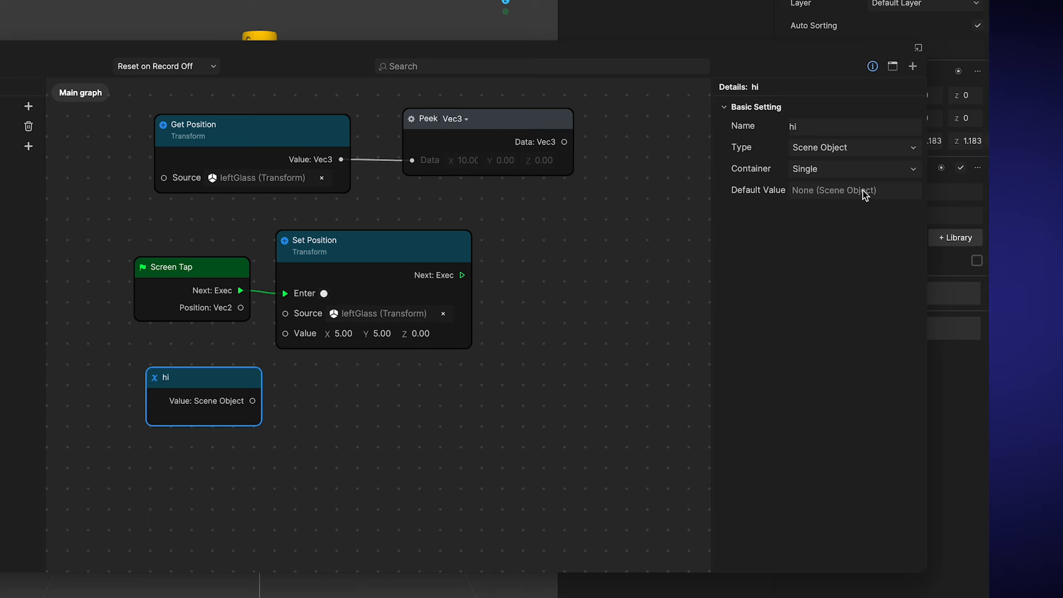
pyautogui.click(857, 169)
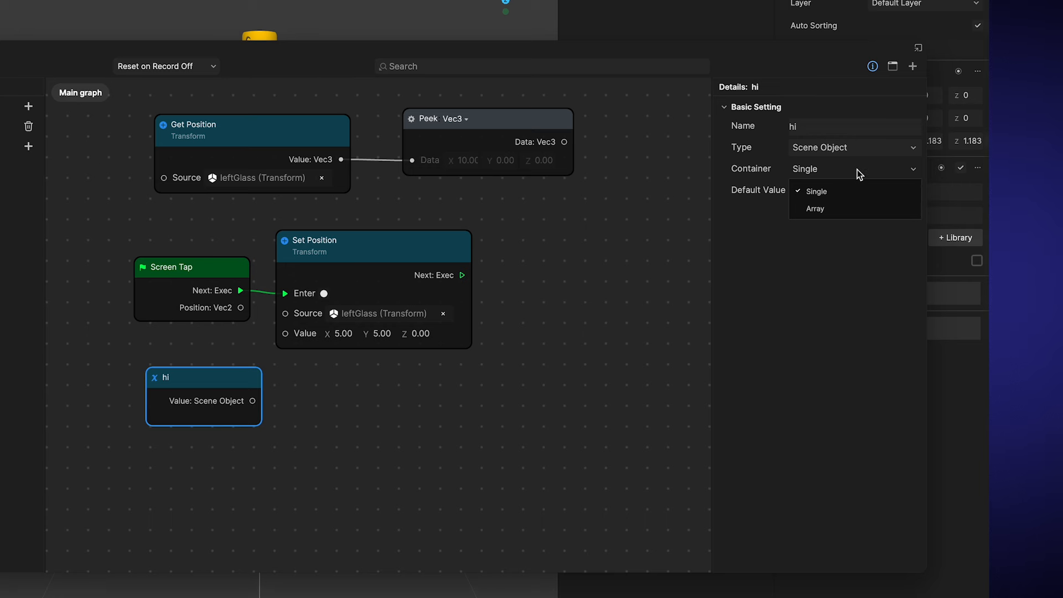
pyautogui.click(844, 207)
# - Make hi a Color array and add three default colour entries
pyautogui.moveTo(531, 386); pyautogui.dragTo(526, 338)
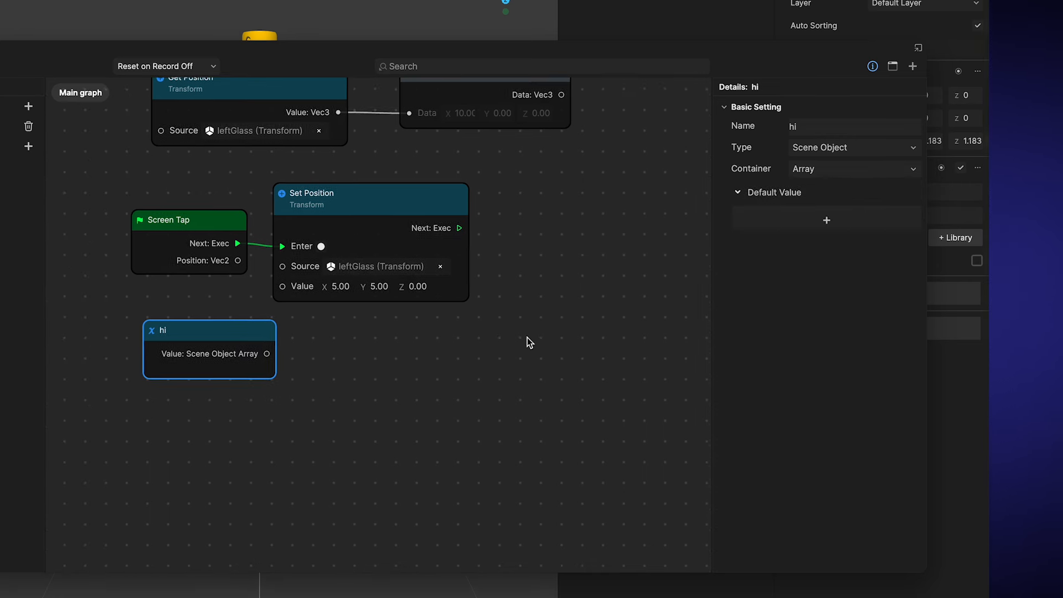
pyautogui.click(842, 152)
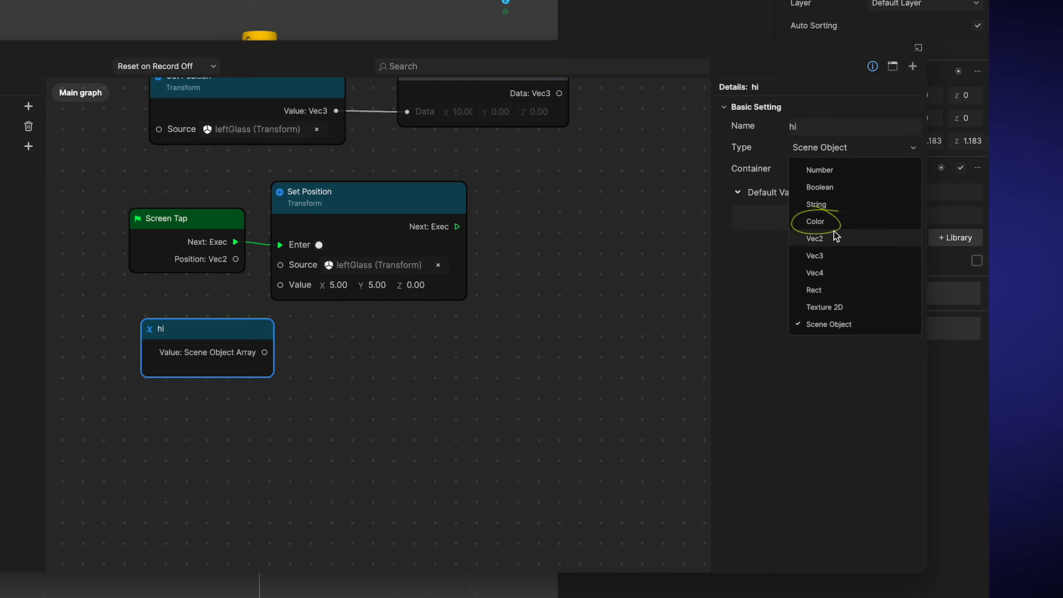
pyautogui.click(818, 221)
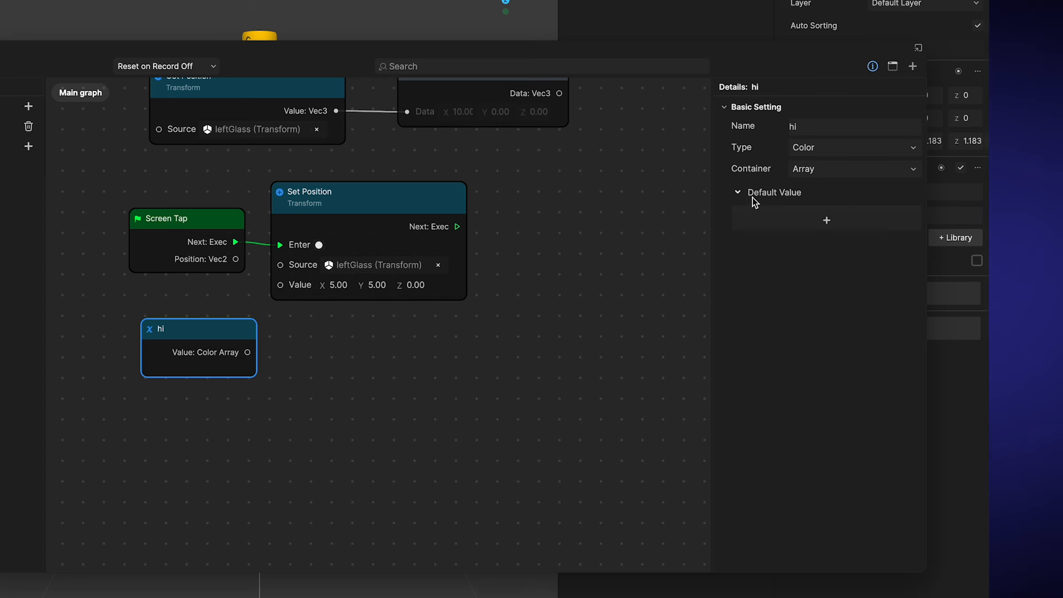
pyautogui.click(828, 224)
pyautogui.click(828, 244)
pyautogui.click(827, 263)
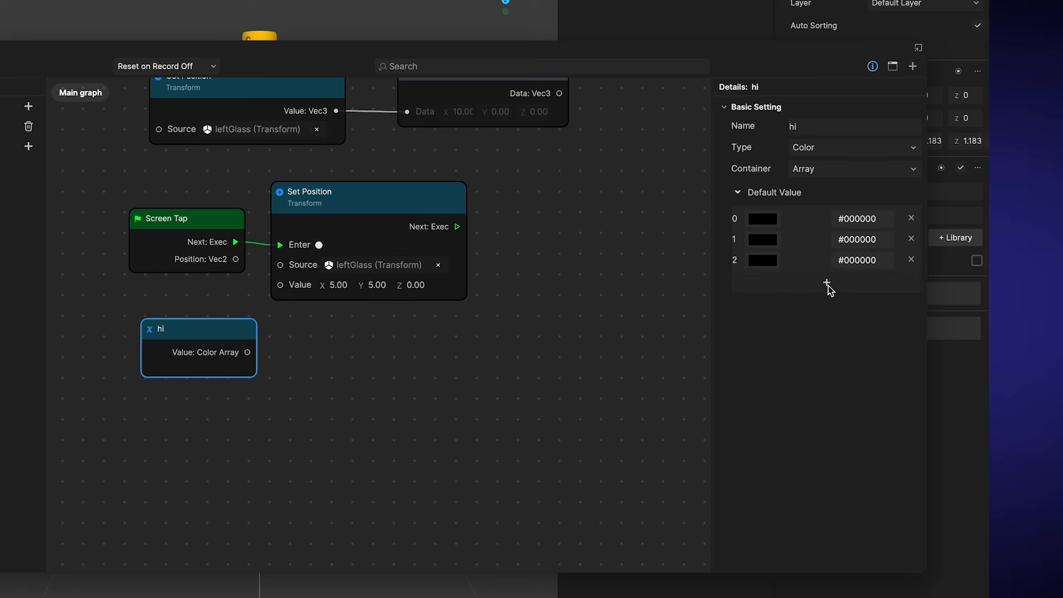
# - Set the three entries to red #B02D2D, green #1DD317 and blue #0C0CEF
pyautogui.click(765, 220)
pyautogui.click(699, 177)
pyautogui.click(585, 111)
pyautogui.click(764, 240)
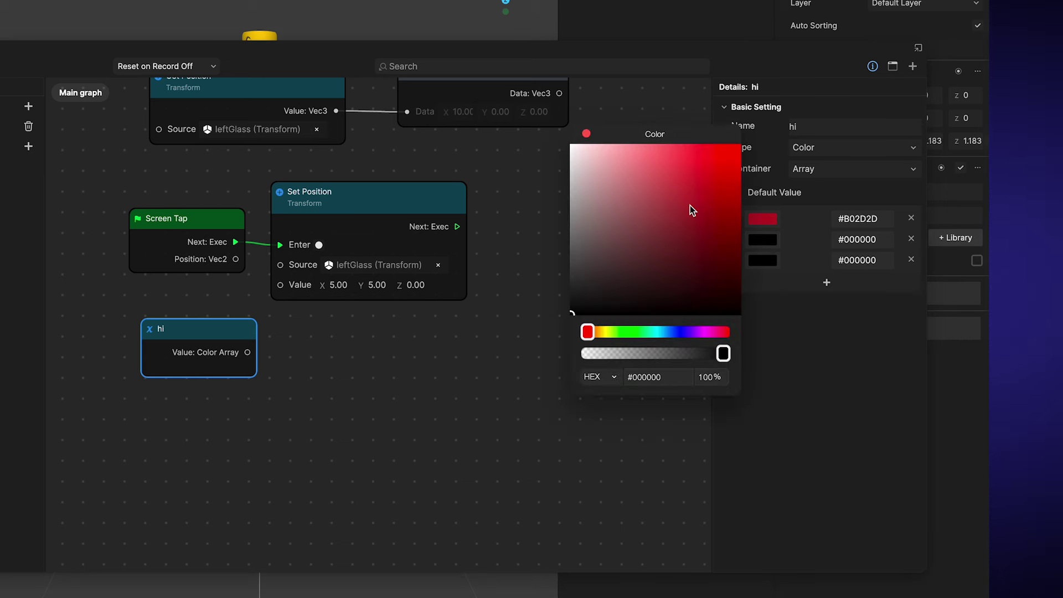
pyautogui.click(630, 332)
pyautogui.click(722, 170)
pyautogui.click(588, 140)
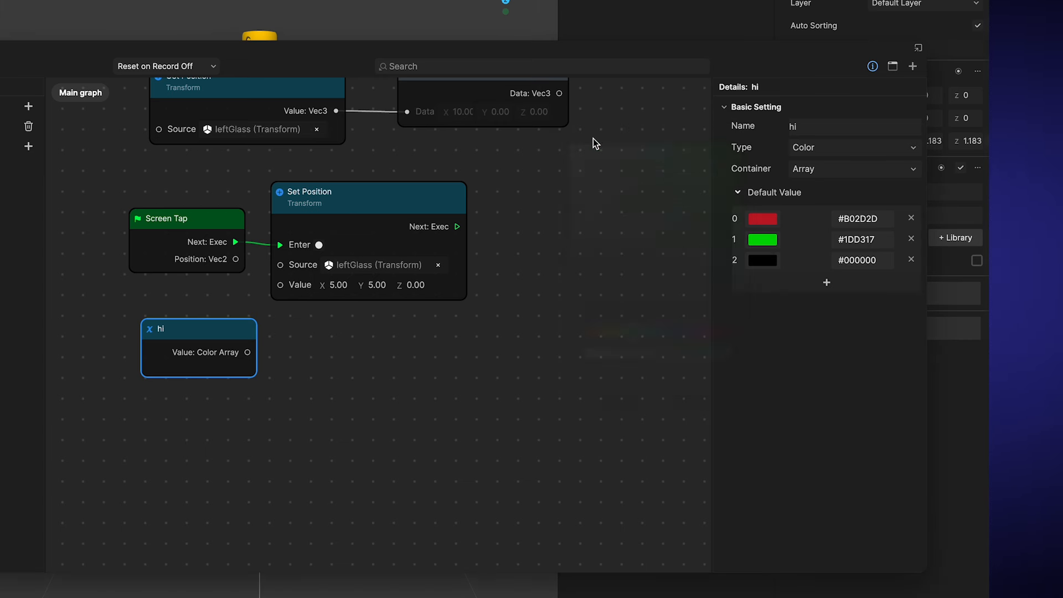
pyautogui.click(766, 262)
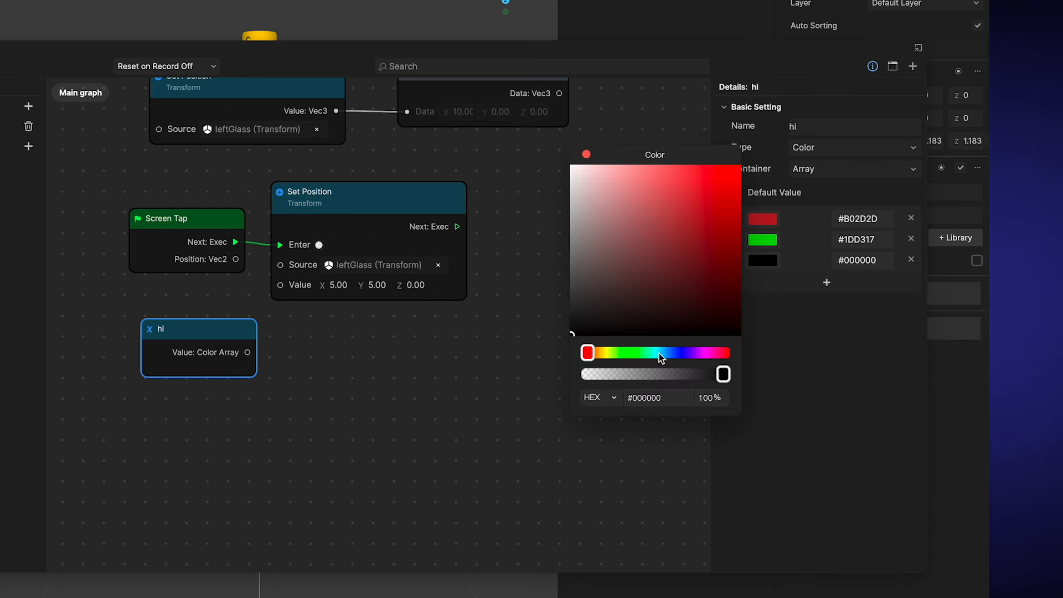
pyautogui.click(677, 353)
pyautogui.click(731, 176)
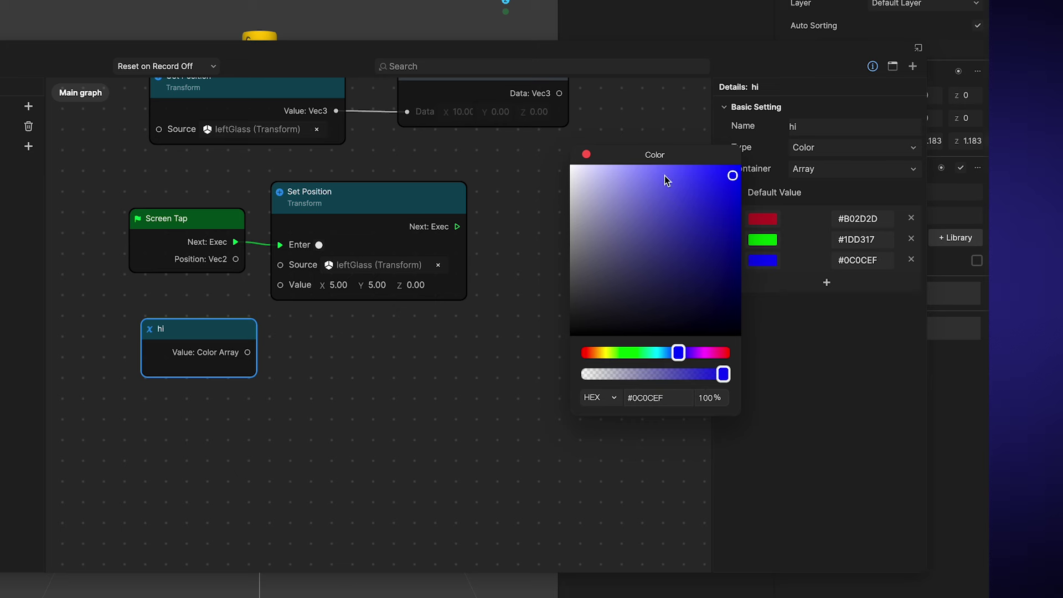
pyautogui.click(588, 156)
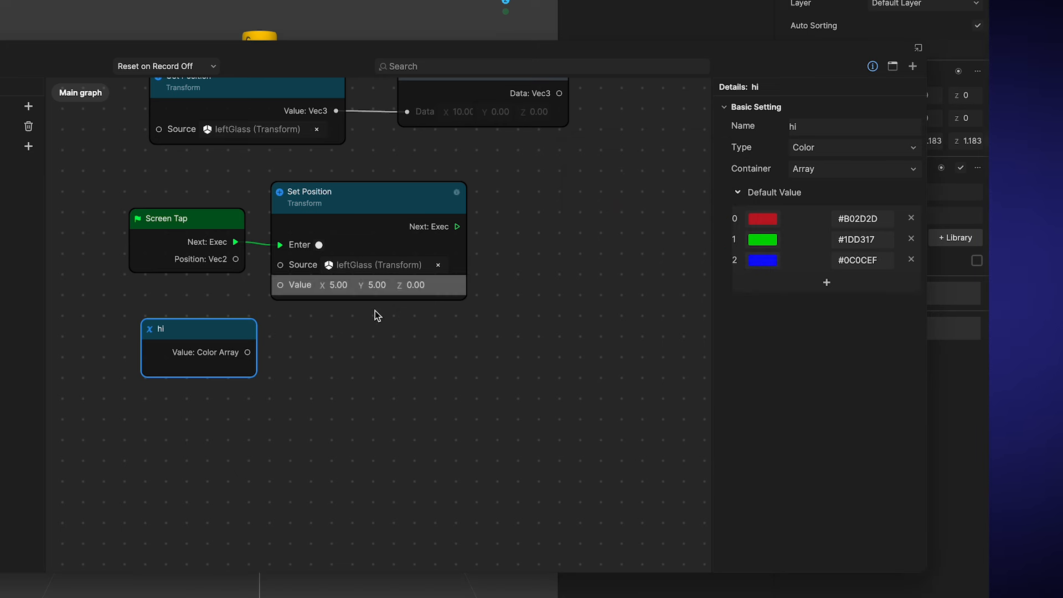
pyautogui.moveTo(247, 352); pyautogui.dragTo(307, 397)
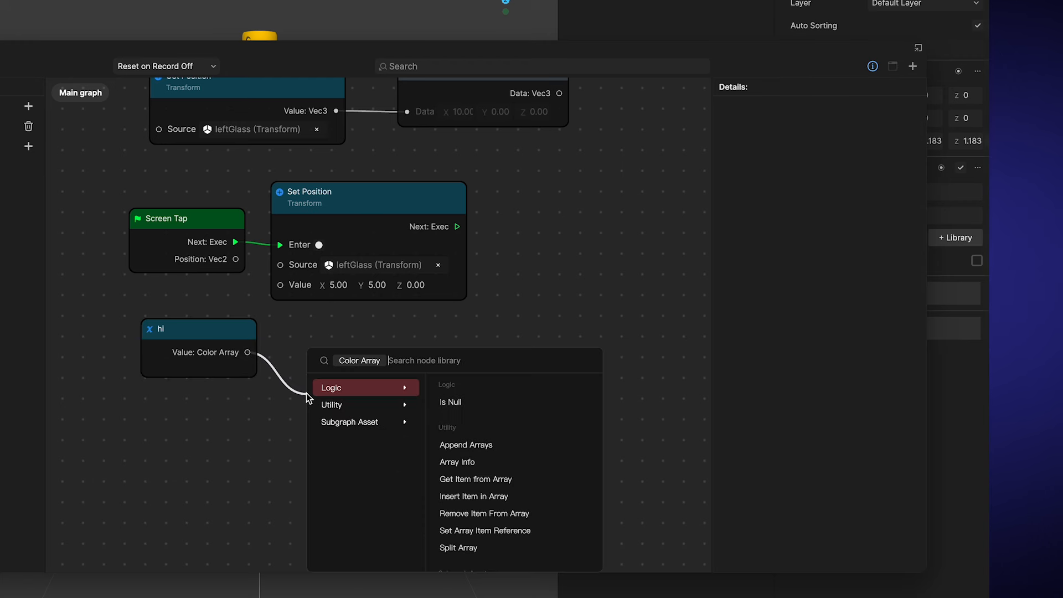
pyautogui.write('get')
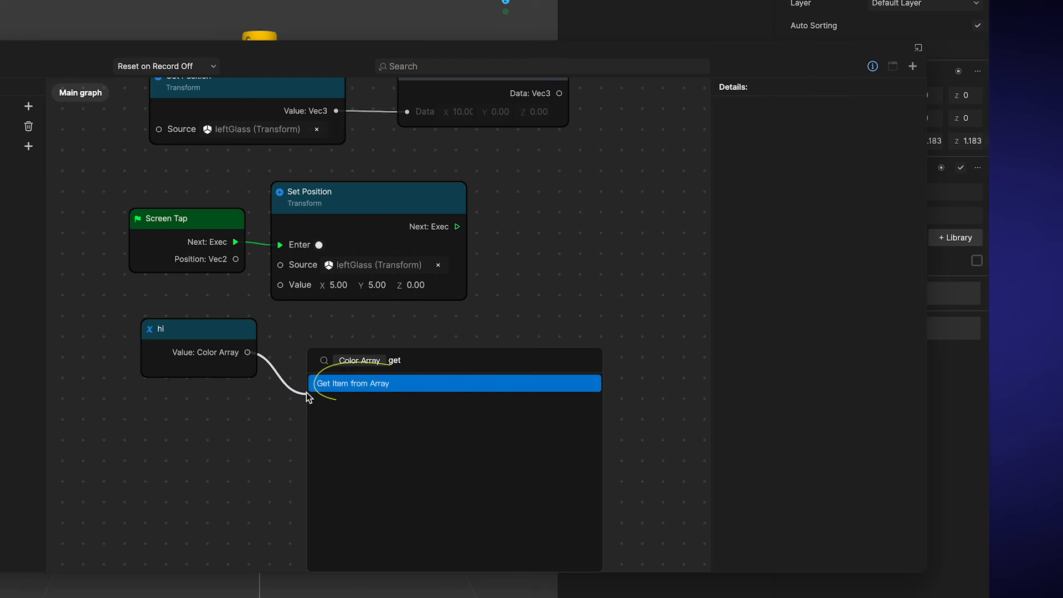
# - Add a Get Item from Array node reading index 0 from hi's Color Array and arrange the nodes
pyautogui.click(345, 396)
pyautogui.moveTo(350, 405); pyautogui.dragTo(328, 324)
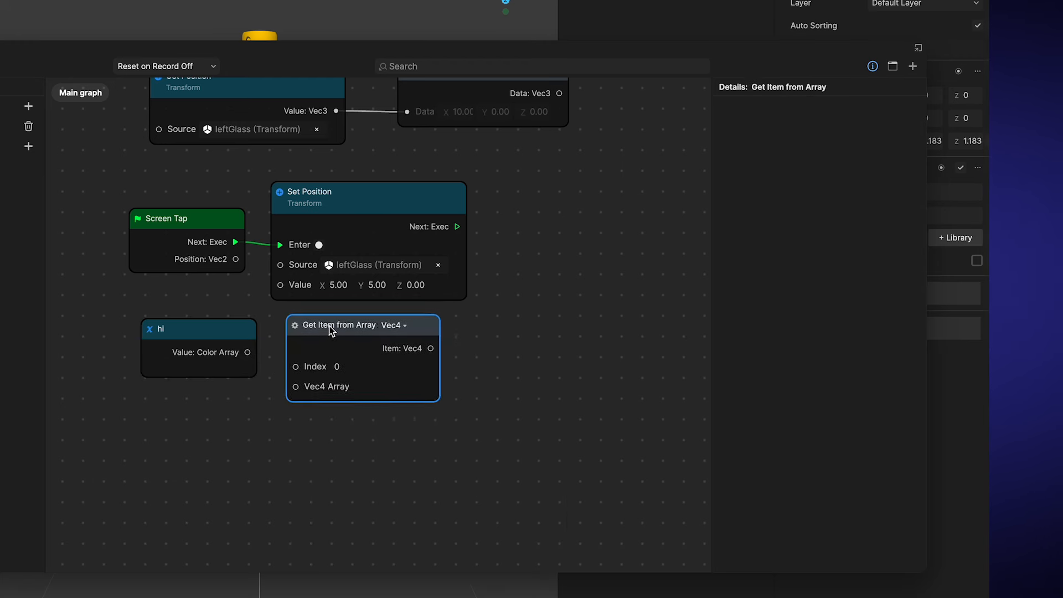
pyautogui.moveTo(249, 353); pyautogui.dragTo(297, 386)
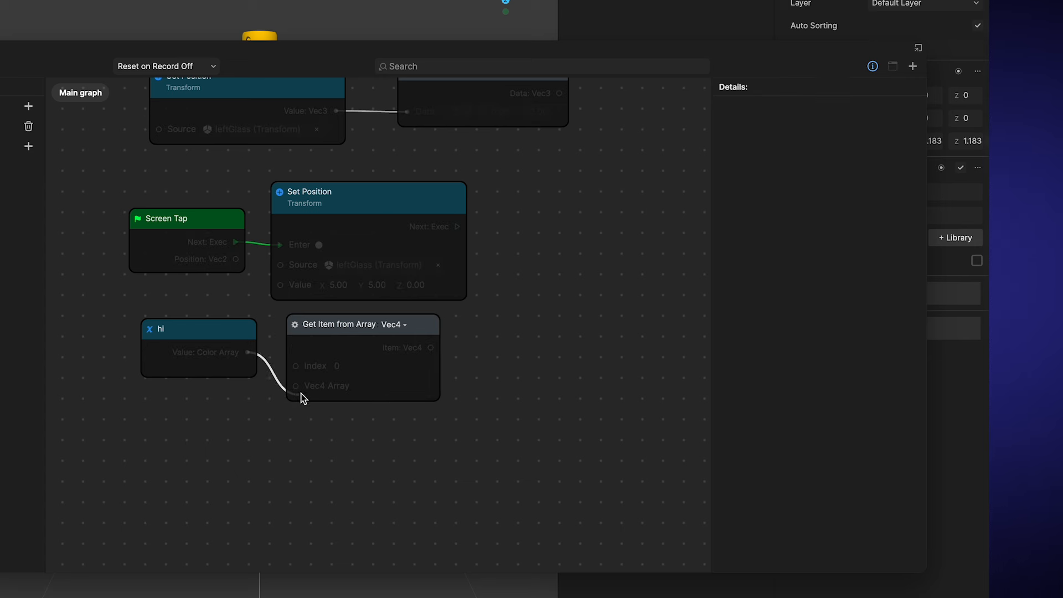
pyautogui.moveTo(187, 346); pyautogui.dragTo(188, 402)
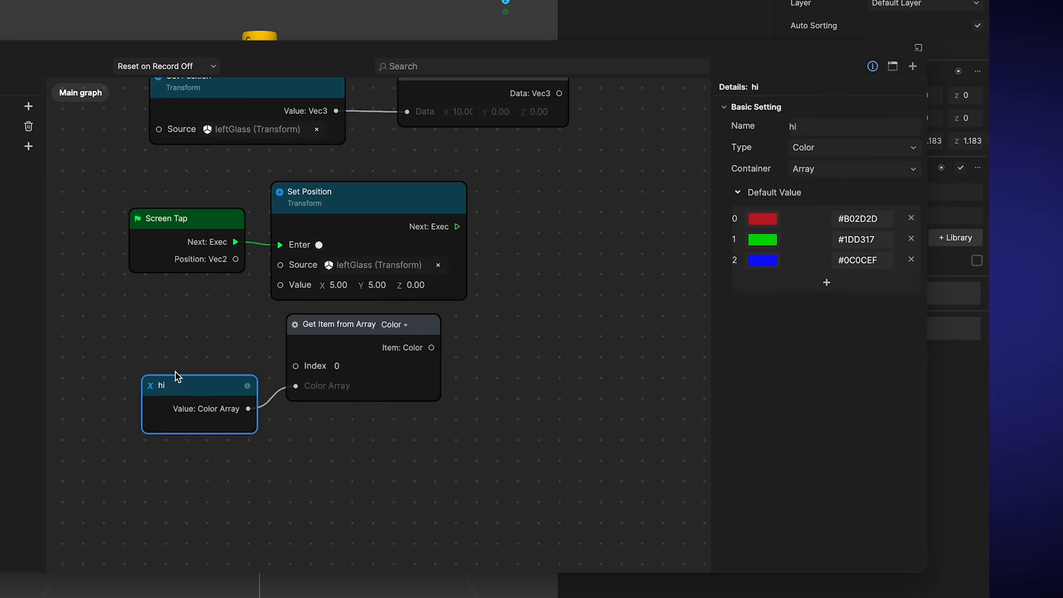
pyautogui.click(297, 329)
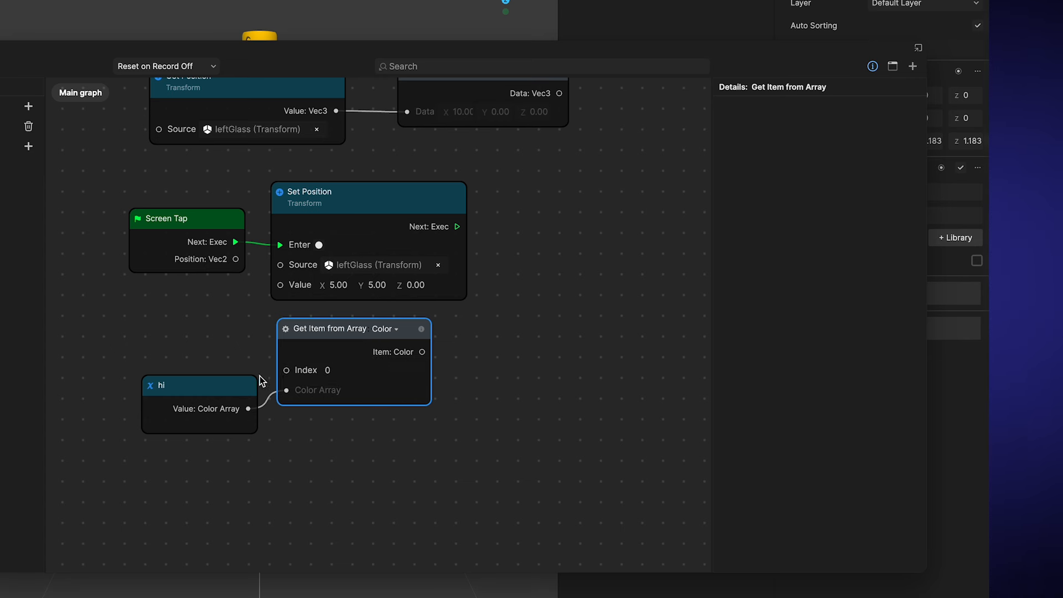
pyautogui.click(229, 388)
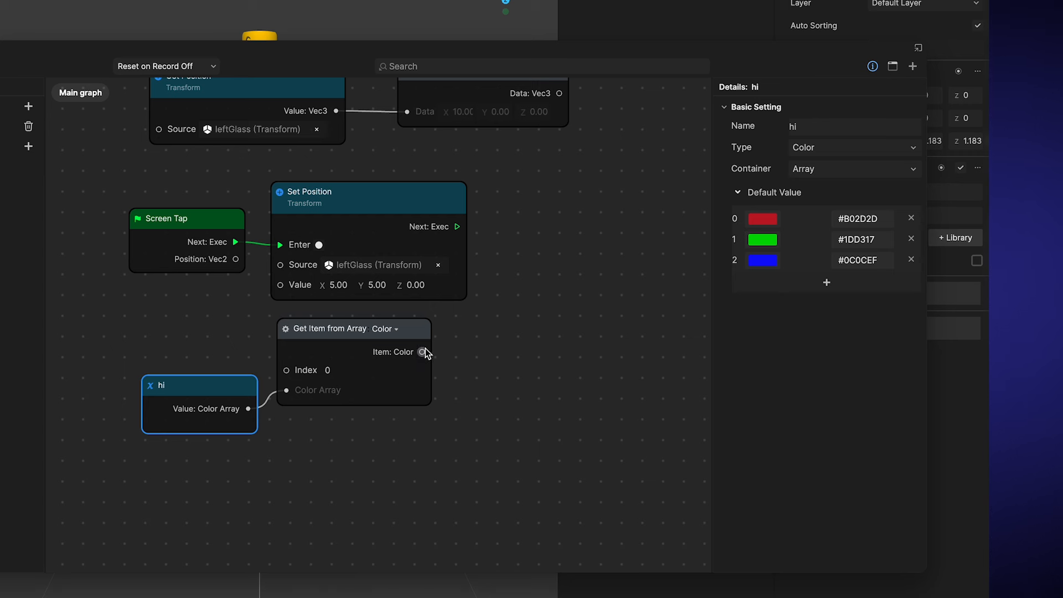
pyautogui.moveTo(423, 352); pyautogui.dragTo(469, 377)
pyautogui.write('p')
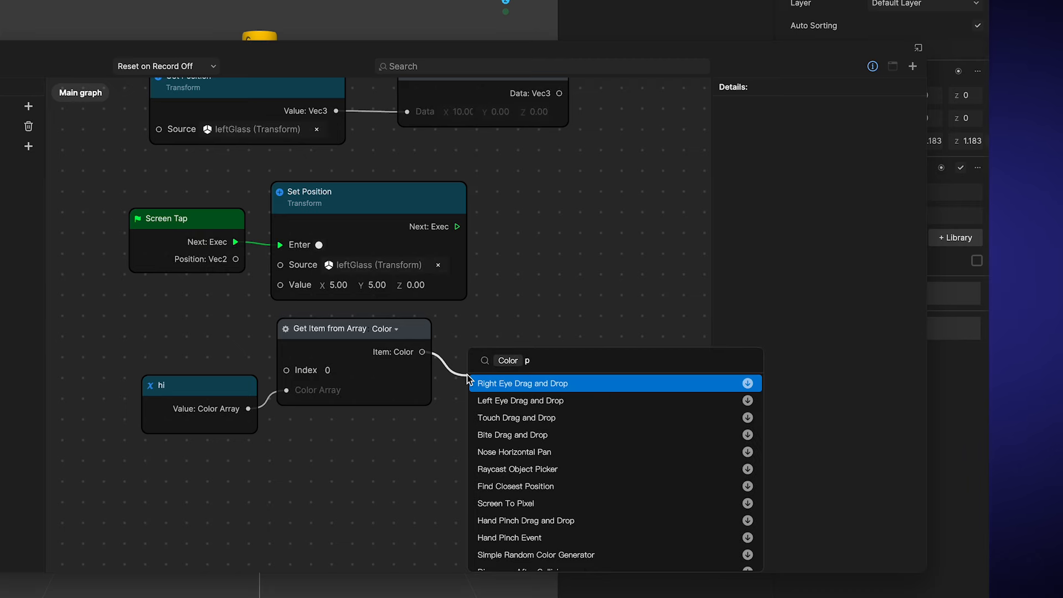
pyautogui.write('ee')
# - Attach a Peek node to Item: Color and set it to Color so it shows the red value
pyautogui.click(499, 387)
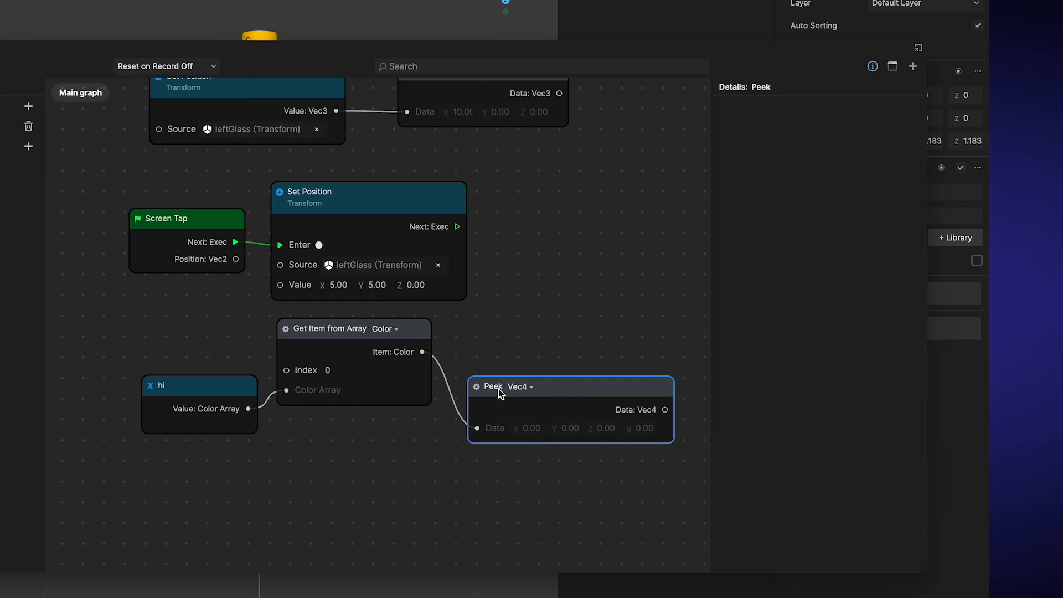
pyautogui.moveTo(537, 388); pyautogui.dragTo(542, 326)
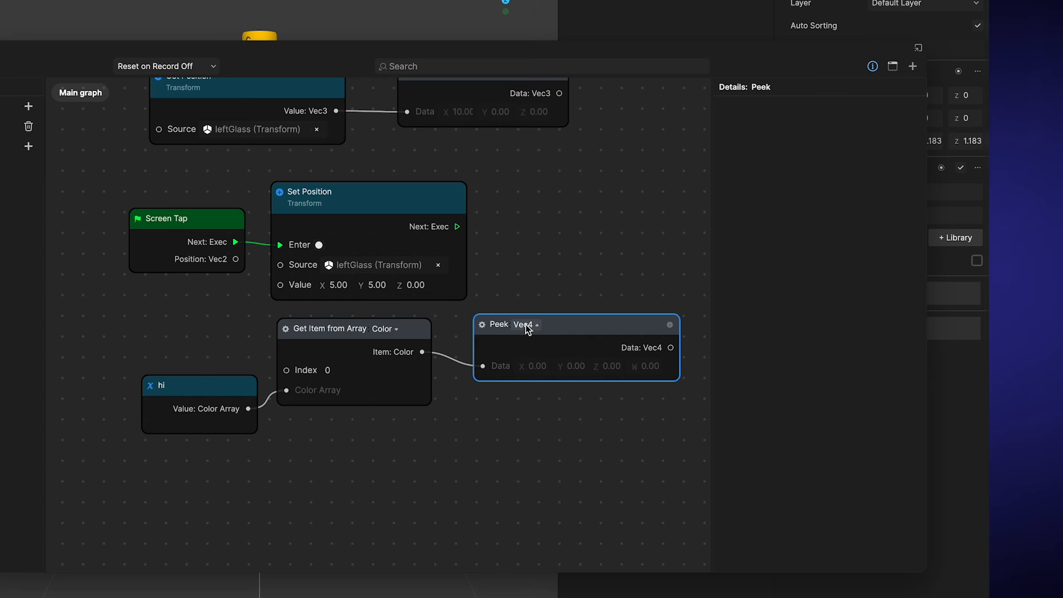
pyautogui.click(526, 327)
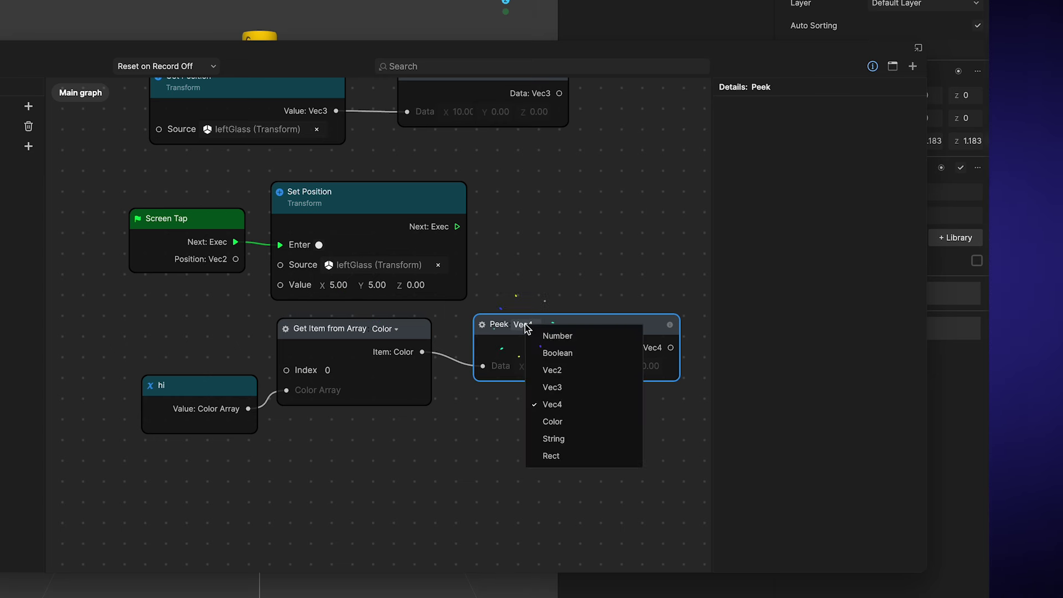
pyautogui.click(549, 425)
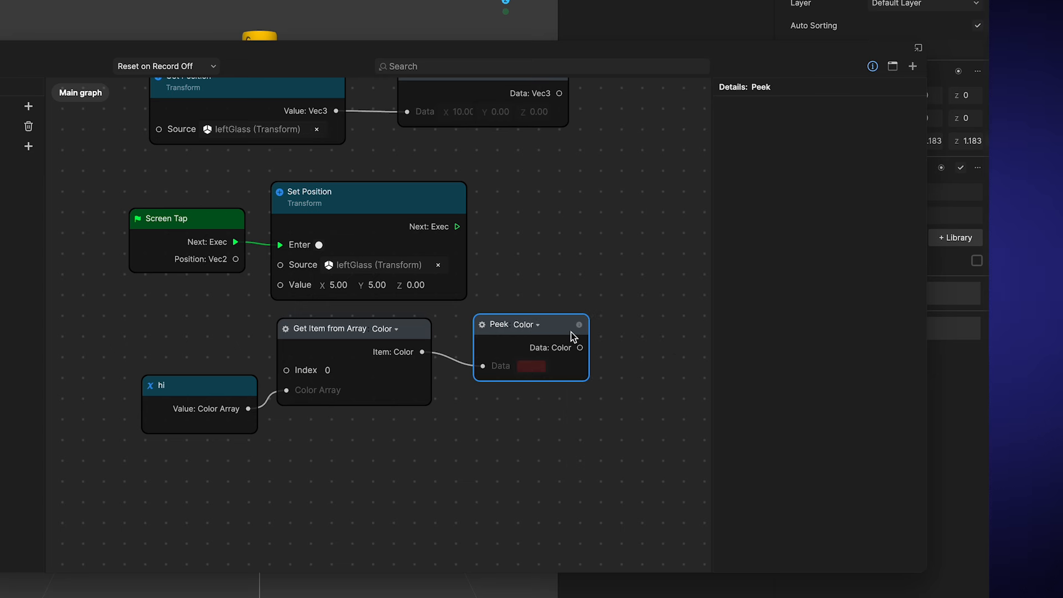
pyautogui.moveTo(571, 332); pyautogui.dragTo(530, 315)
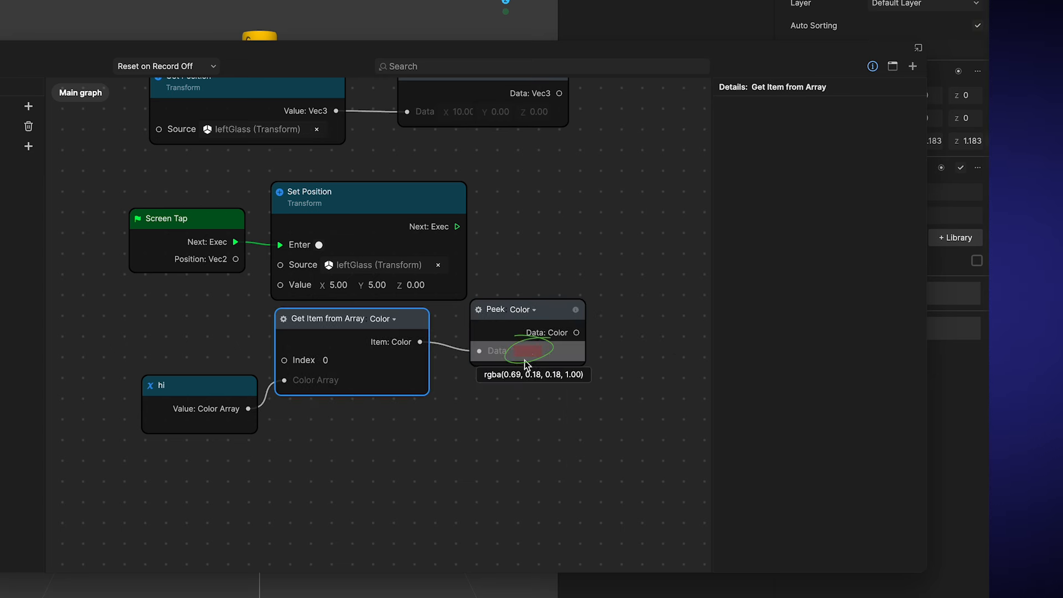
pyautogui.click(203, 391)
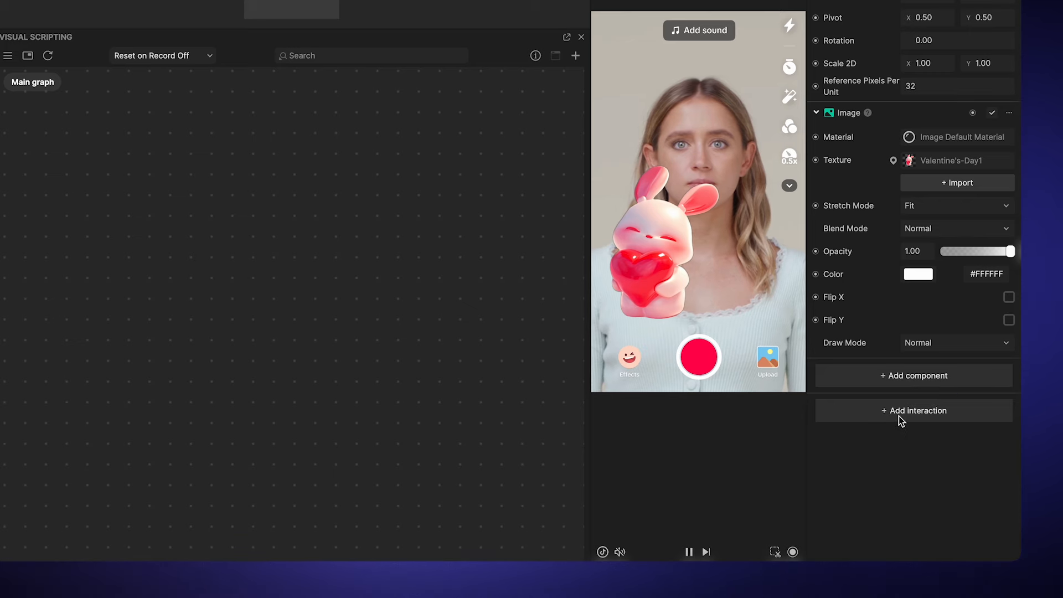
# - Add Tap Screen to Cycle Image Textures from Interactions and place it above Get Scene Object
pyautogui.click(899, 416)
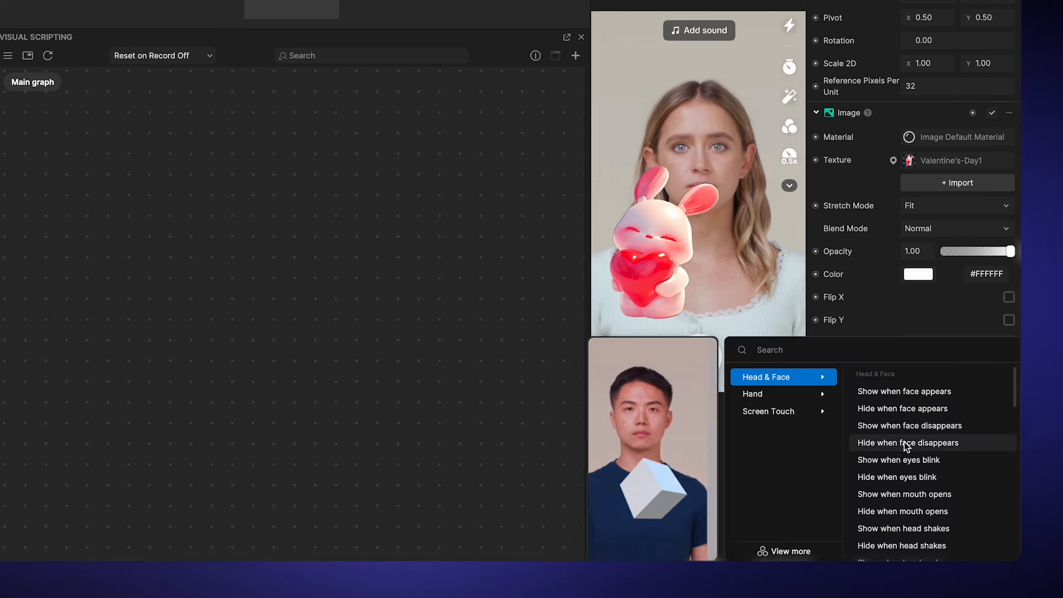
pyautogui.scroll(-3, 903, 447)
pyautogui.scroll(-3, 904, 446)
pyautogui.scroll(-3, 904, 446)
pyautogui.scroll(-3, 904, 446)
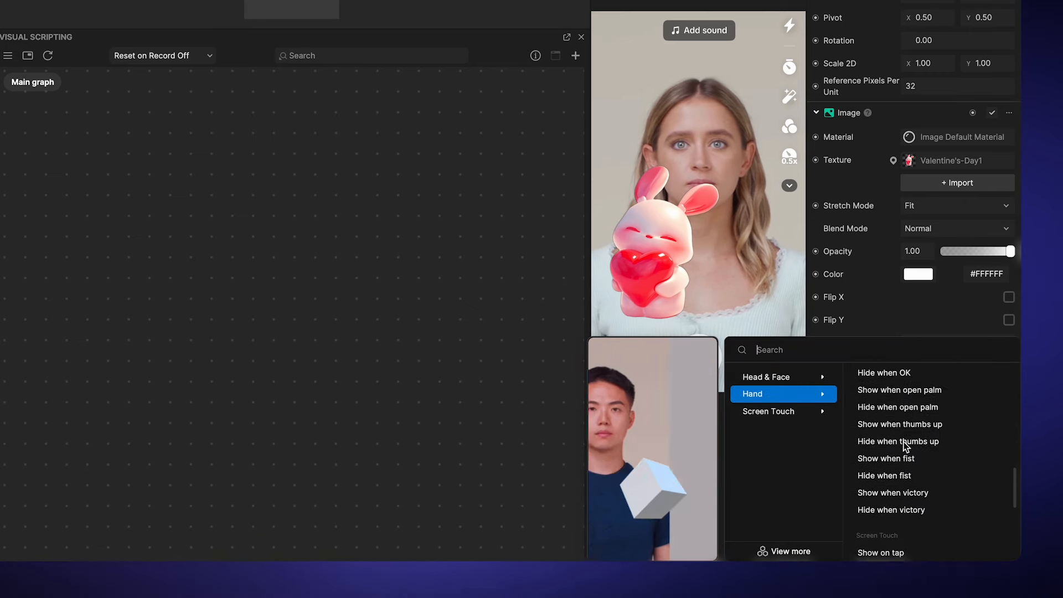
pyautogui.scroll(-3, 904, 446)
pyautogui.scroll(-3, 903, 446)
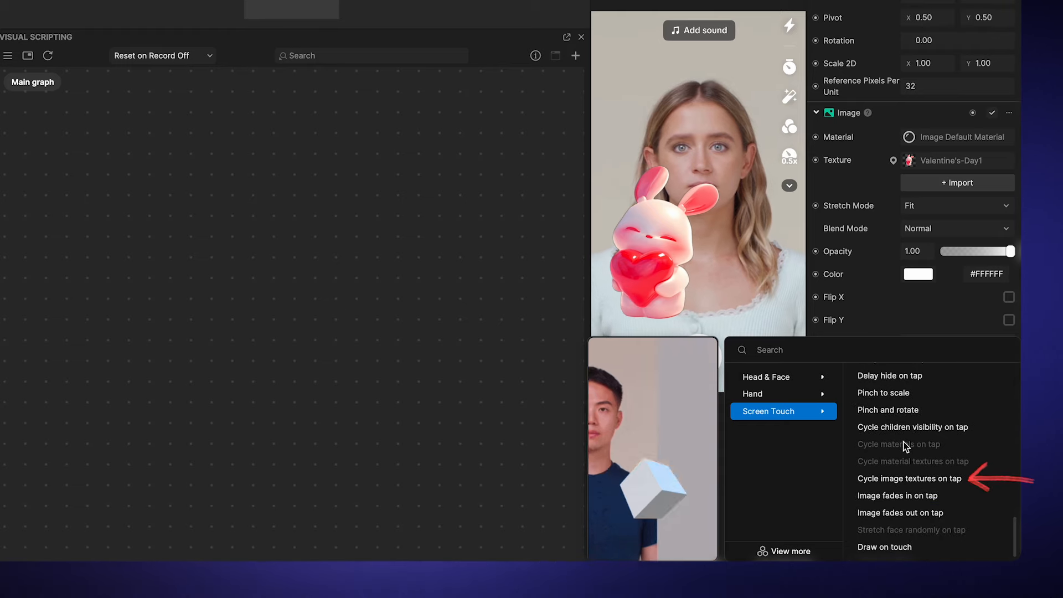
pyautogui.click(903, 479)
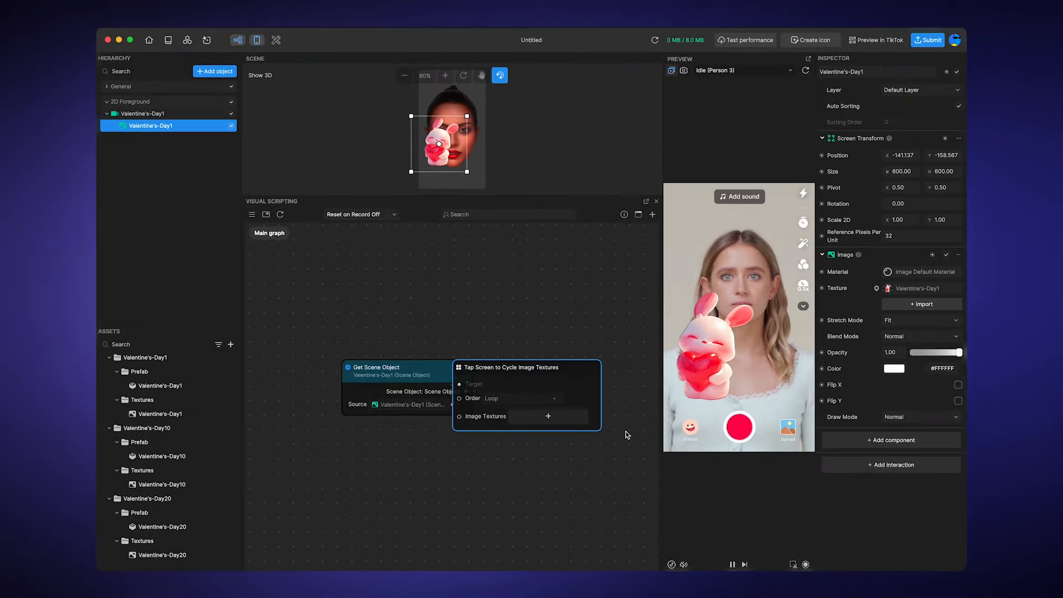
pyautogui.moveTo(575, 369)
pyautogui.mouseDown()
pyautogui.moveTo(567, 274)
pyautogui.moveTo(541, 287)
pyautogui.mouseUp()
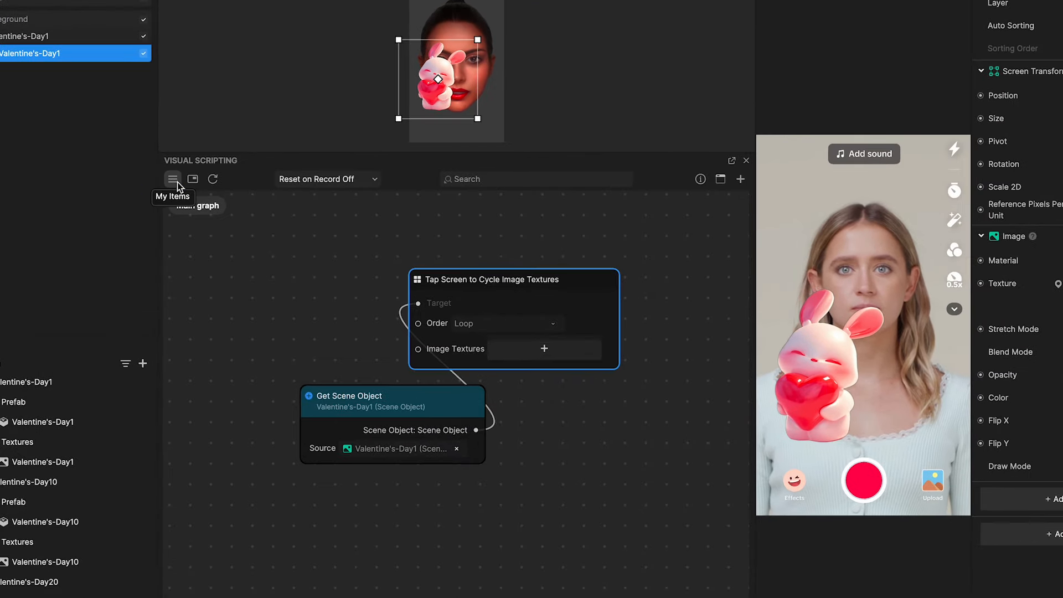
pyautogui.click(177, 182)
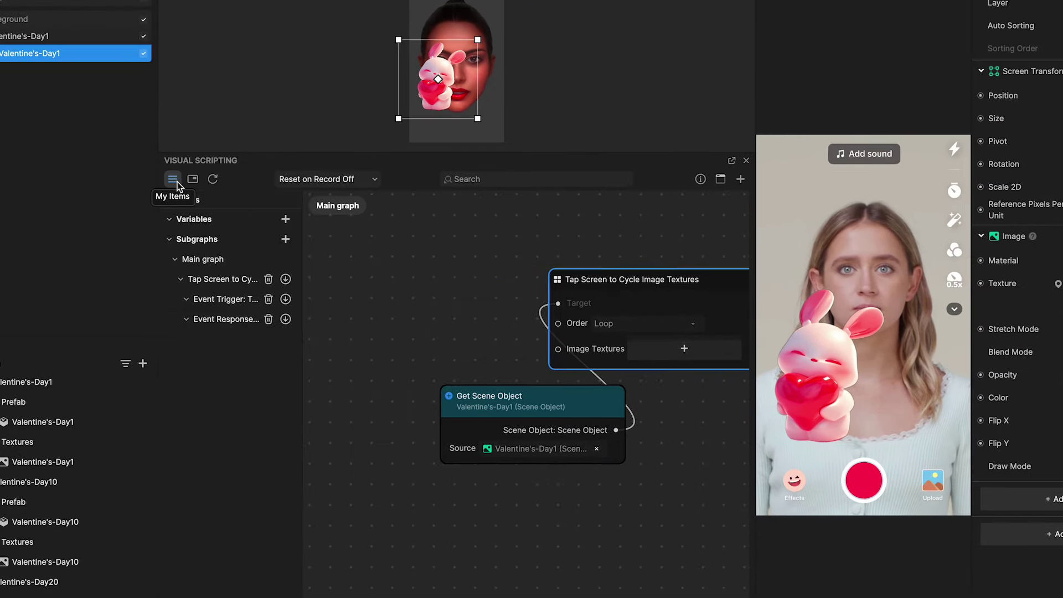
# - Add a graph variable named textures with Texture 2D type and Array container
pyautogui.click(285, 219)
pyautogui.doubleClick(240, 238)
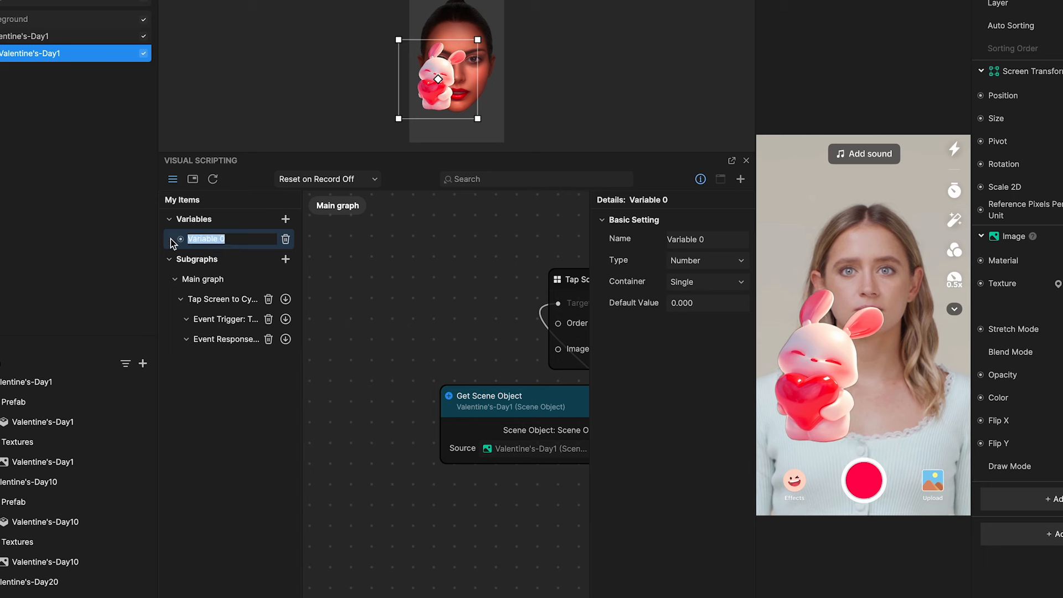
pyautogui.write('textures')
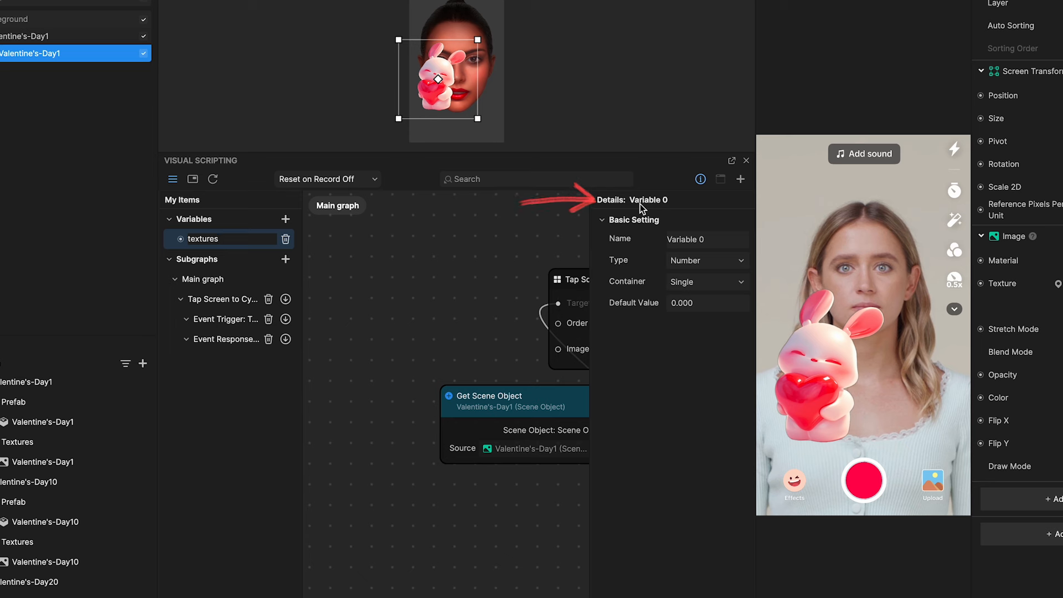
pyautogui.click(691, 206)
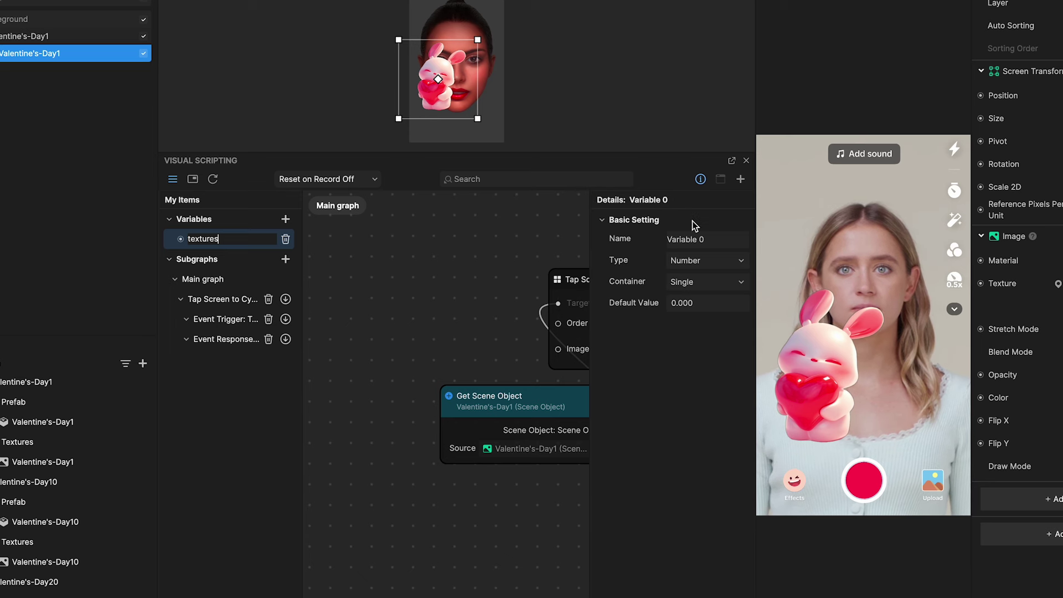
pyautogui.click(692, 263)
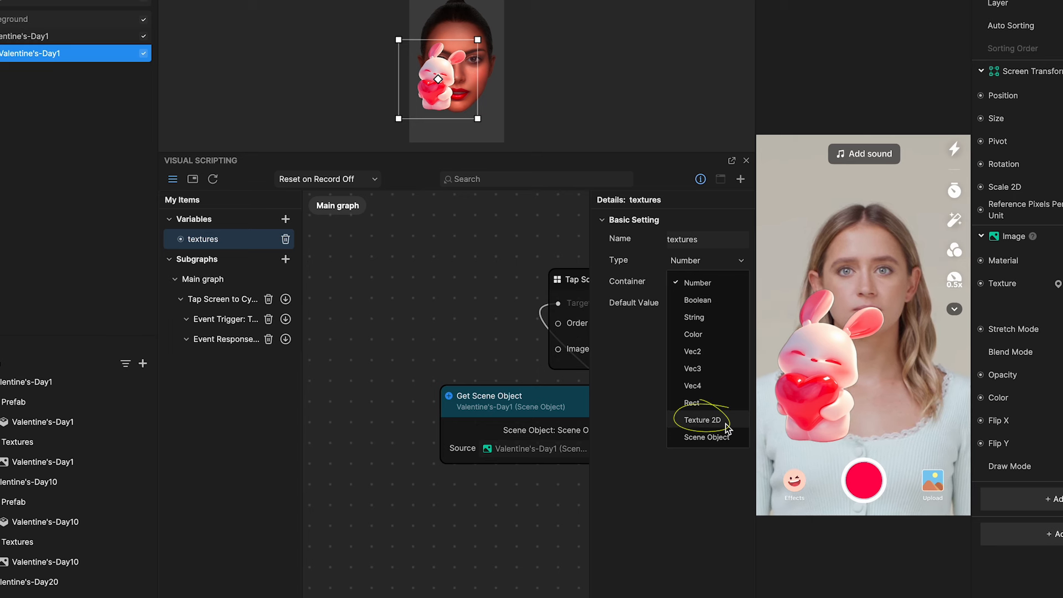
pyautogui.click(726, 424)
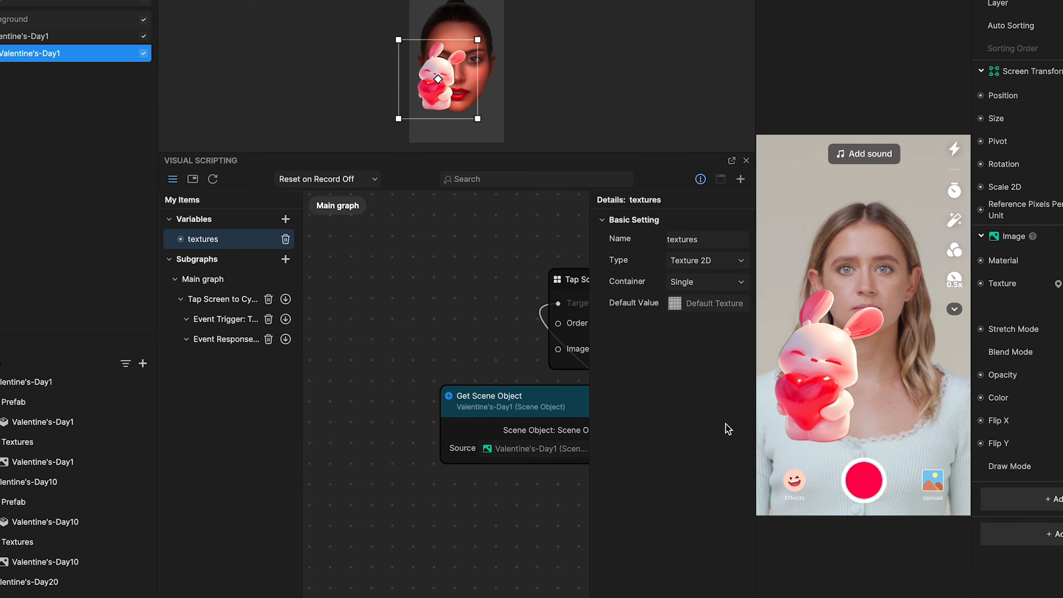
pyautogui.click(720, 286)
pyautogui.click(712, 324)
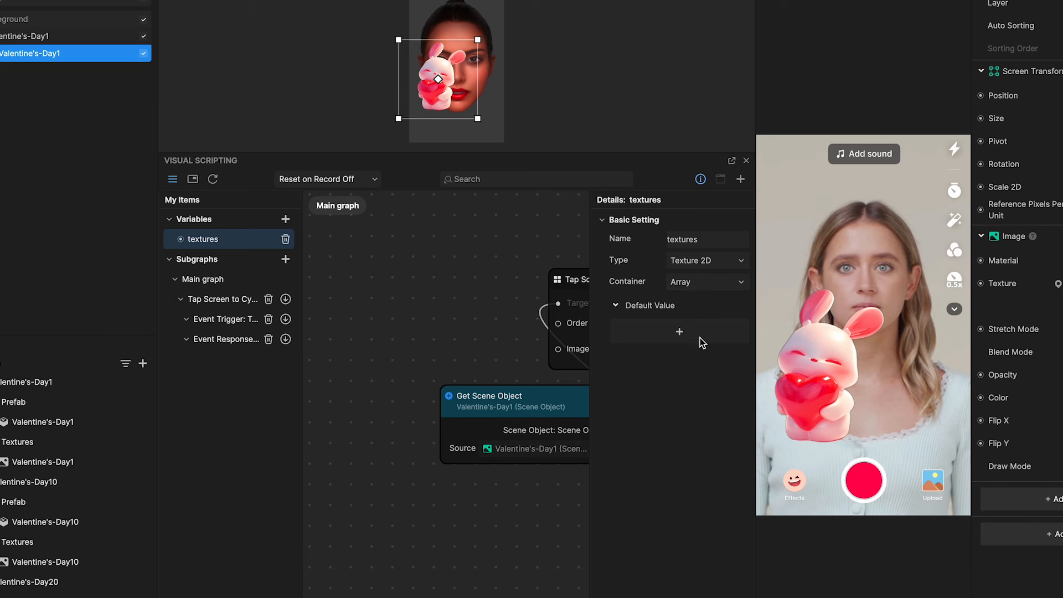
# - Add three entries to the textures array
pyautogui.click(680, 334)
pyautogui.click(679, 353)
pyautogui.click(679, 374)
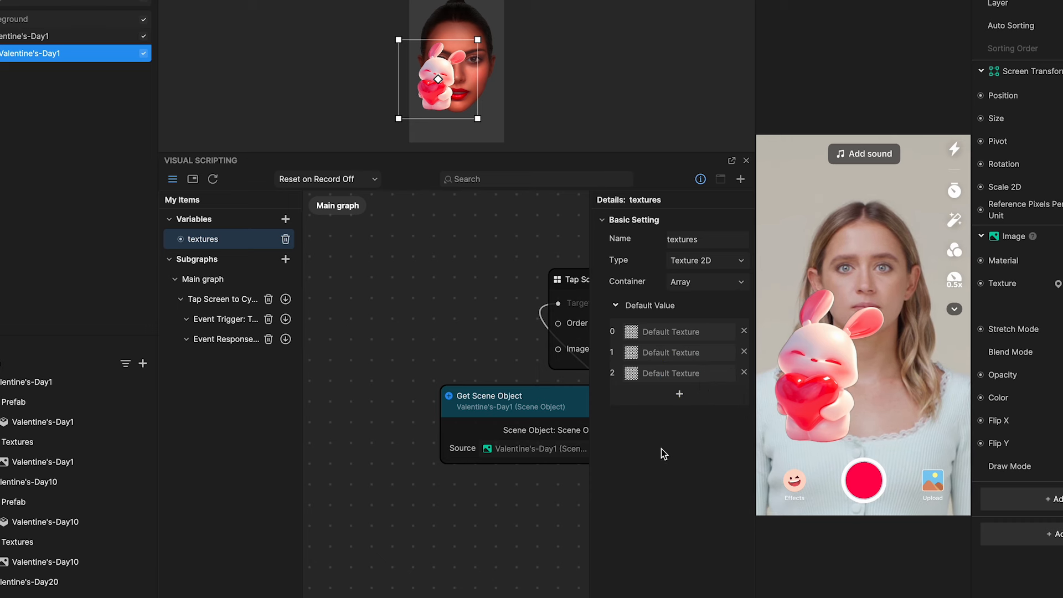
# - Assign Valentine's-Day1, Valentine's-Day10 and Valentine's-Day20 to the three array entries
pyautogui.click(662, 336)
pyautogui.scroll(-5, 584, 268)
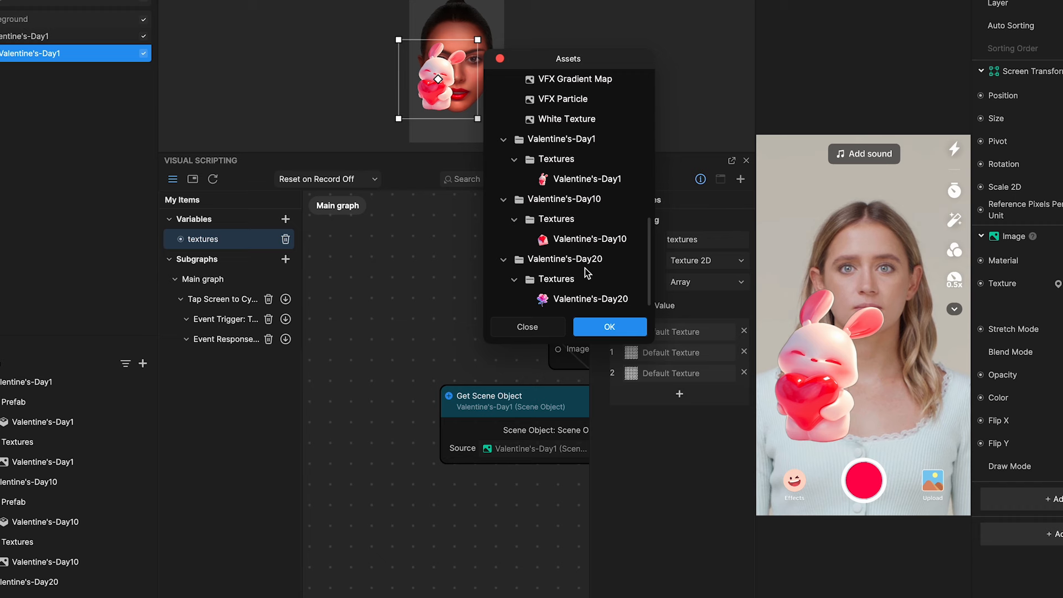
pyautogui.click(587, 179)
pyautogui.click(609, 326)
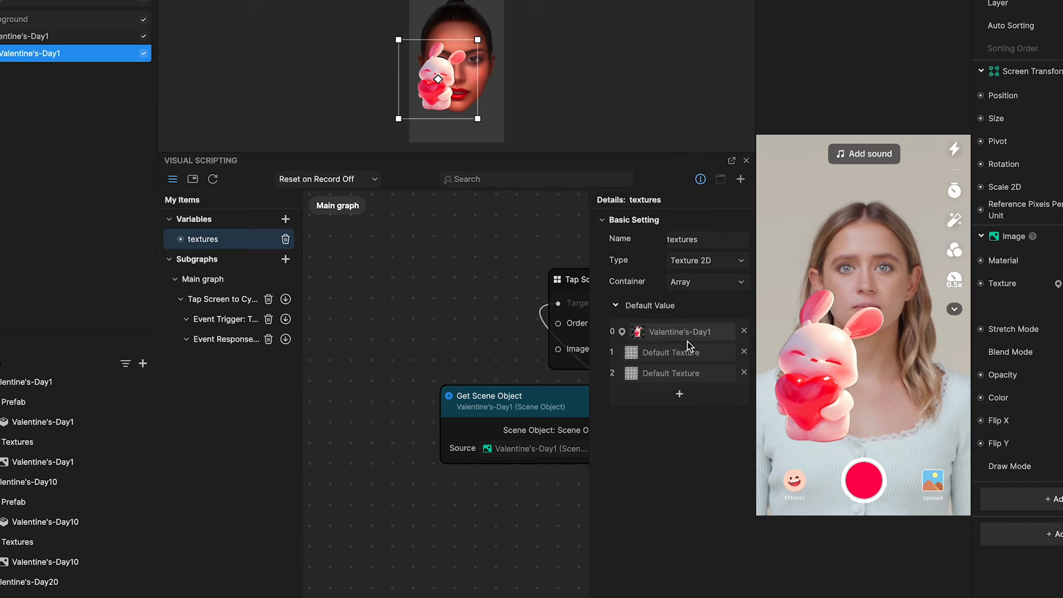
pyautogui.click(670, 352)
pyautogui.scroll(-5, 581, 208)
pyautogui.click(589, 238)
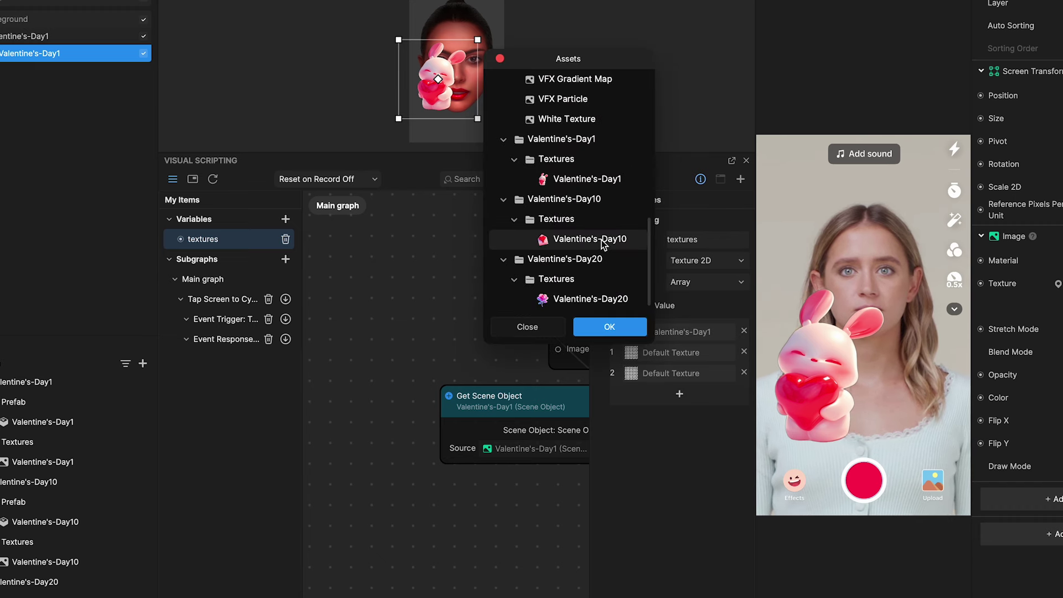
pyautogui.click(608, 330)
pyautogui.click(670, 373)
pyautogui.scroll(-5, 582, 208)
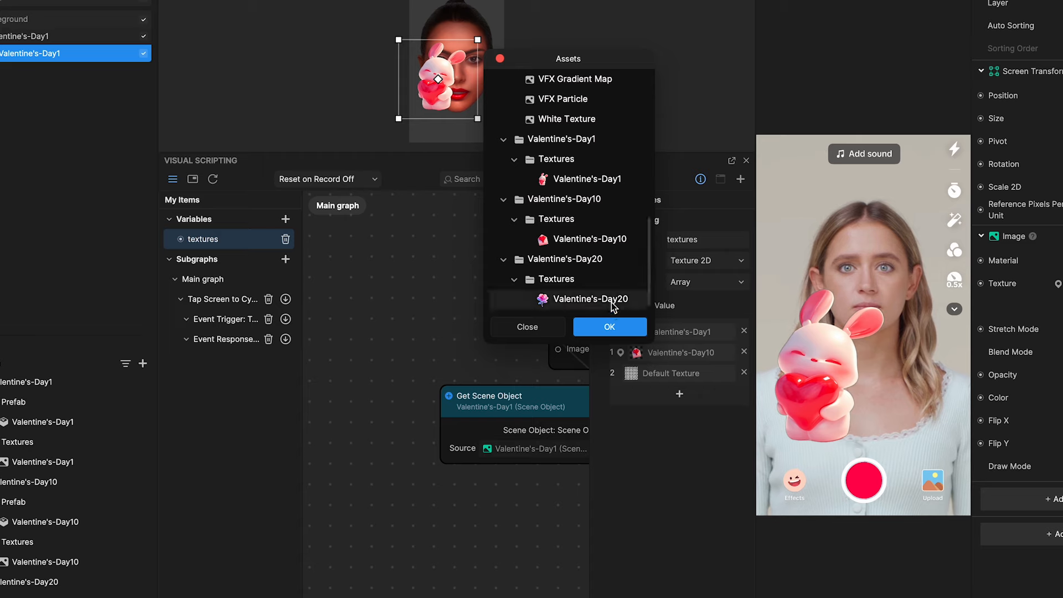
pyautogui.click(590, 299)
pyautogui.click(609, 326)
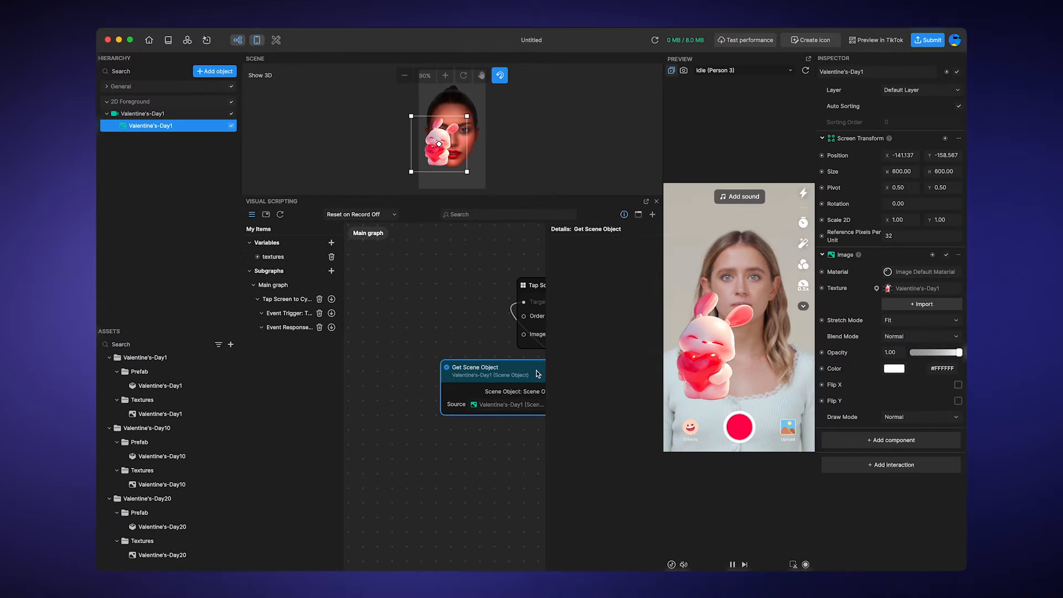
# - Add a Get variable node for textures below Get Scene Object, feeding Image Textures
pyautogui.moveTo(538, 374); pyautogui.dragTo(457, 356)
pyautogui.moveTo(536, 285)
pyautogui.mouseDown()
pyautogui.moveTo(405, 267)
pyautogui.moveTo(415, 268)
pyautogui.mouseUp()
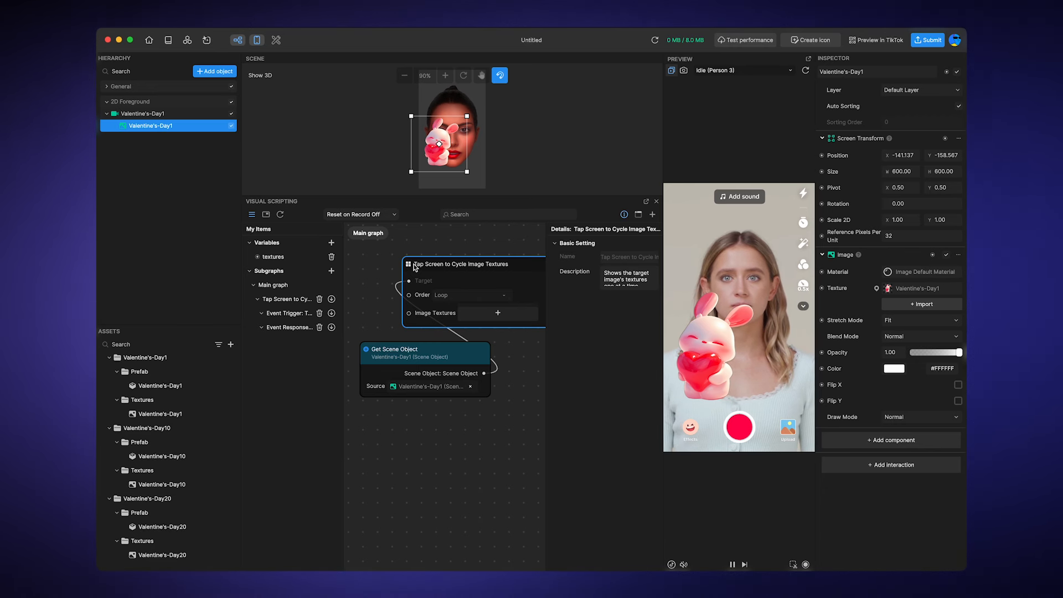
pyautogui.rightClick(258, 256)
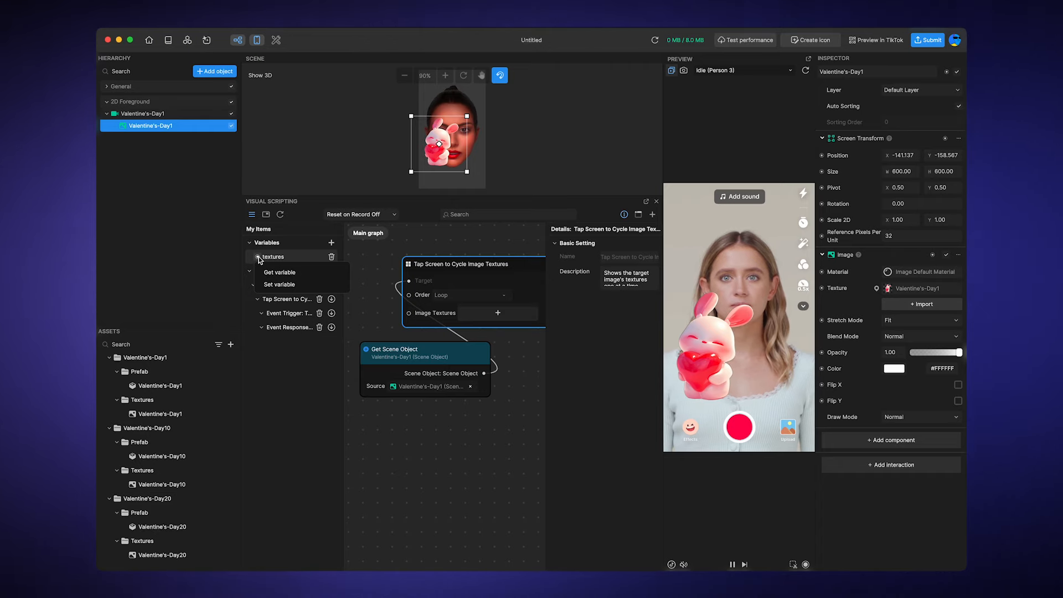
pyautogui.click(279, 272)
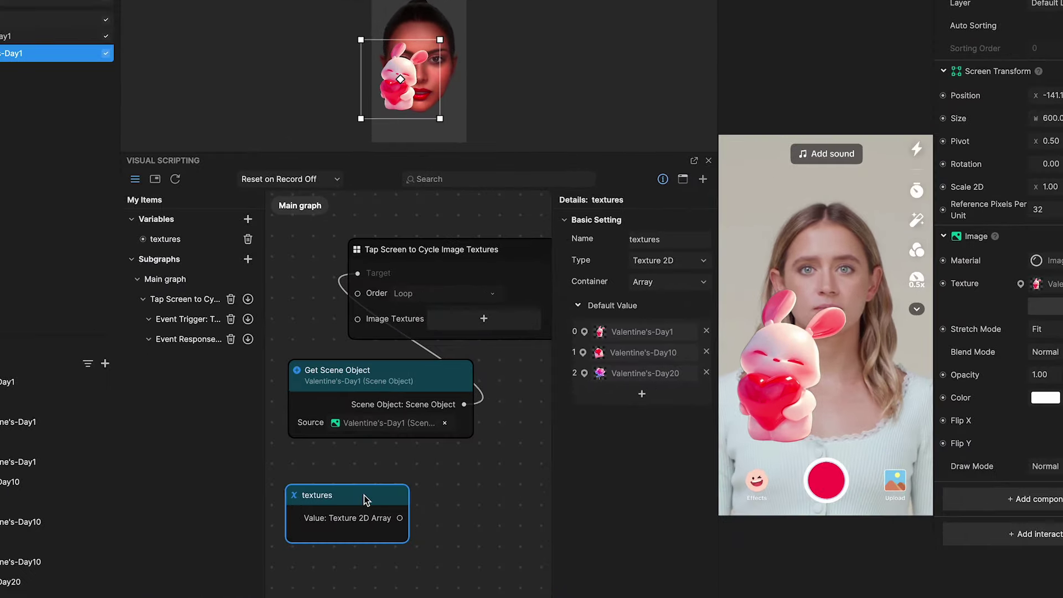
pyautogui.moveTo(465, 414)
pyautogui.mouseDown()
pyautogui.moveTo(416, 453)
pyautogui.moveTo(377, 462)
pyautogui.moveTo(340, 348)
pyautogui.moveTo(357, 318)
pyautogui.mouseUp()
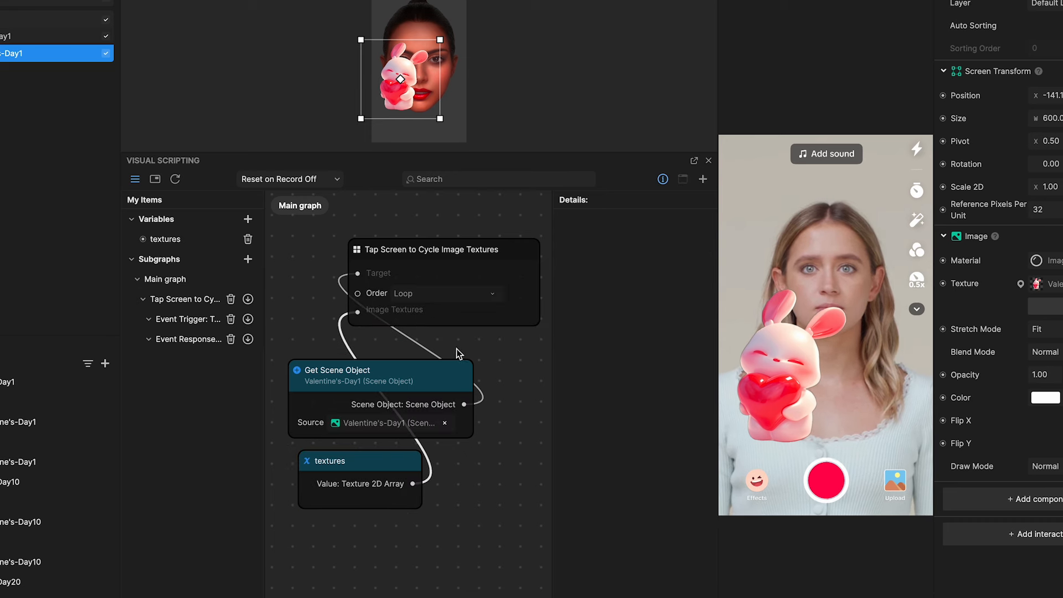
pyautogui.scroll(1, 573, 394)
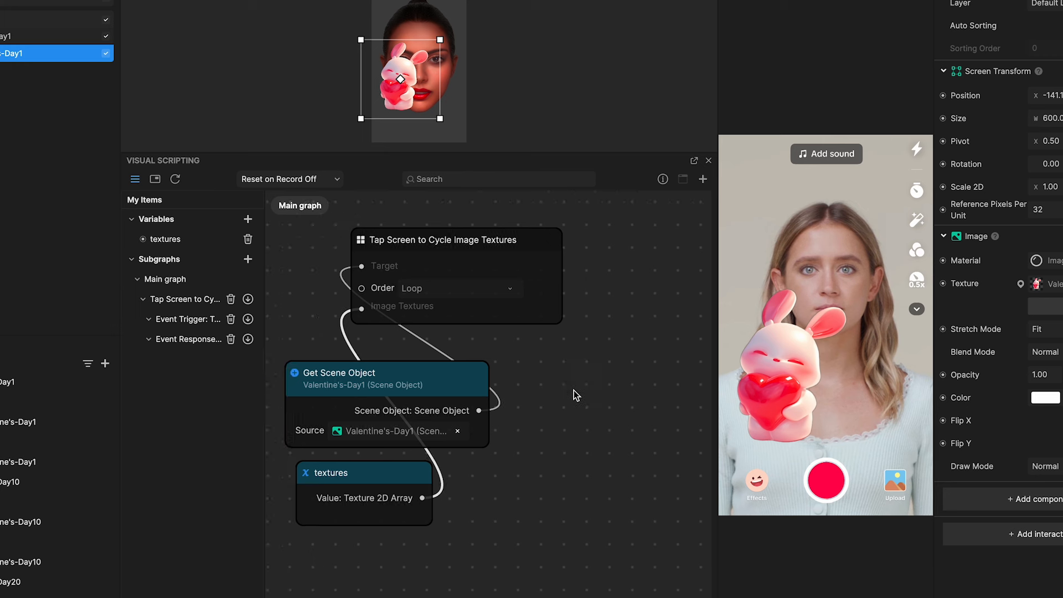
pyautogui.moveTo(574, 395); pyautogui.dragTo(617, 410)
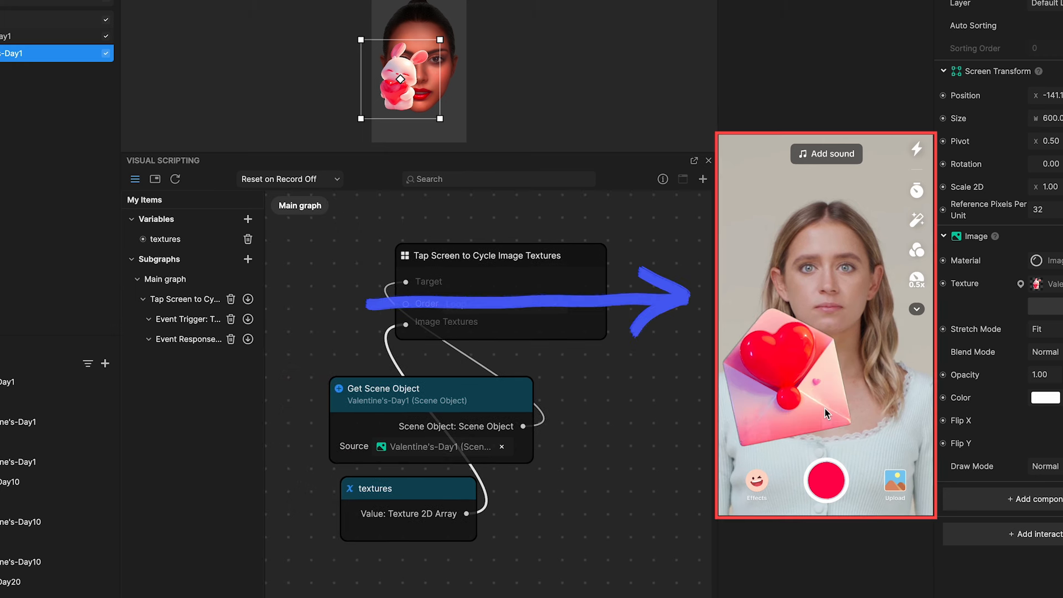
# - Tap through the three textures in preview with Loop order and review the order choices
pyautogui.click(824, 407)
pyautogui.click(825, 408)
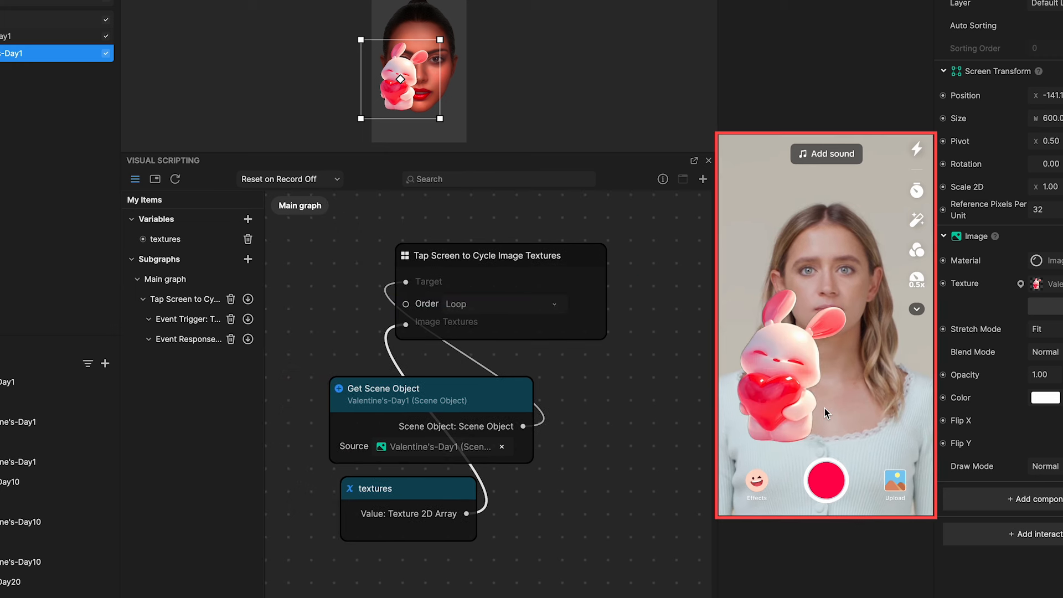
pyautogui.click(825, 408)
pyautogui.click(825, 408)
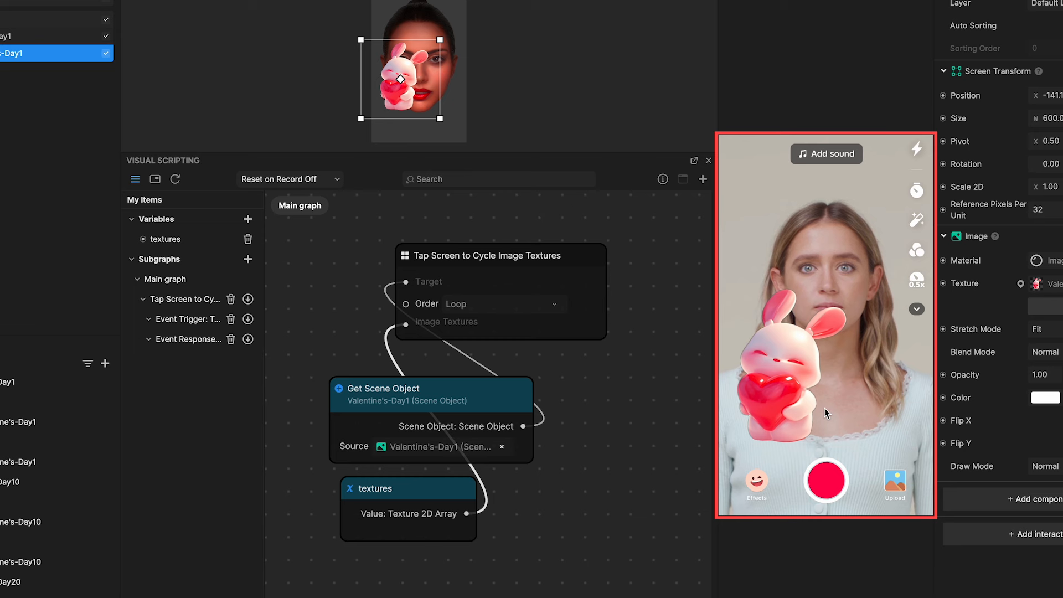
pyautogui.click(824, 408)
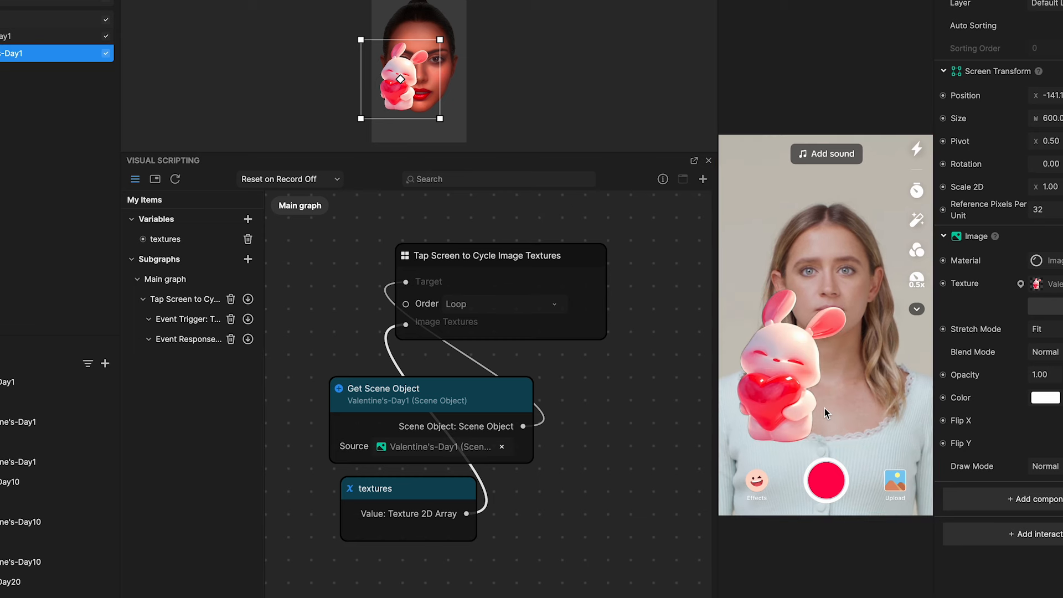
pyautogui.click(498, 304)
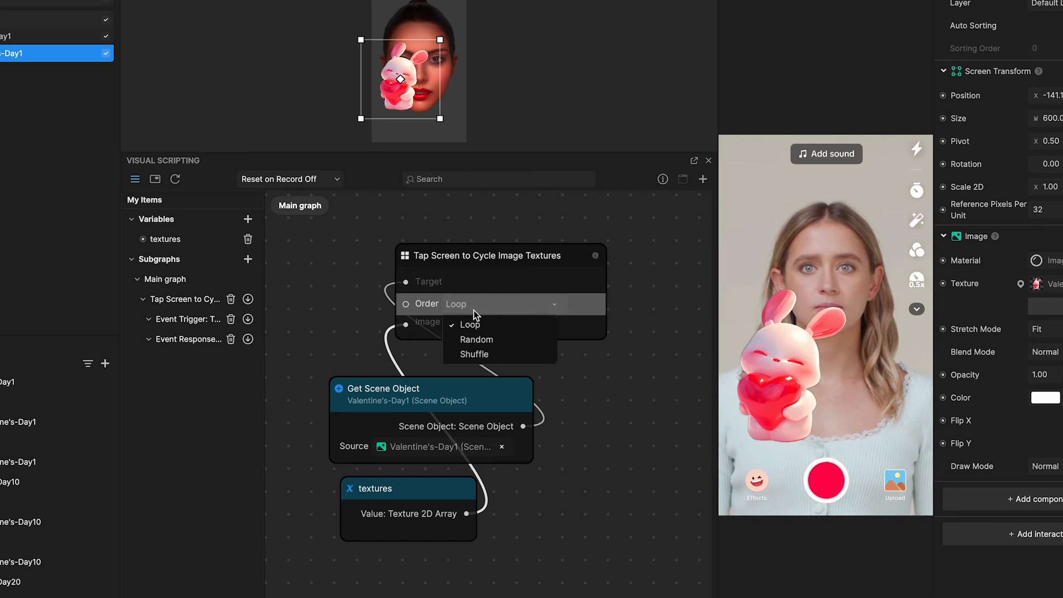
pyautogui.click(470, 324)
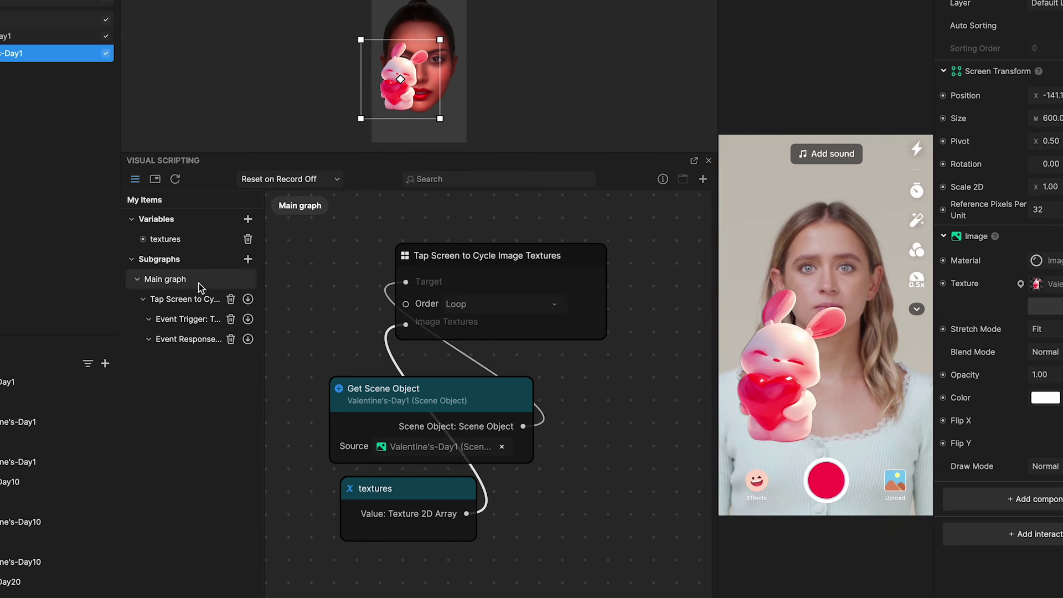
pyautogui.click(201, 243)
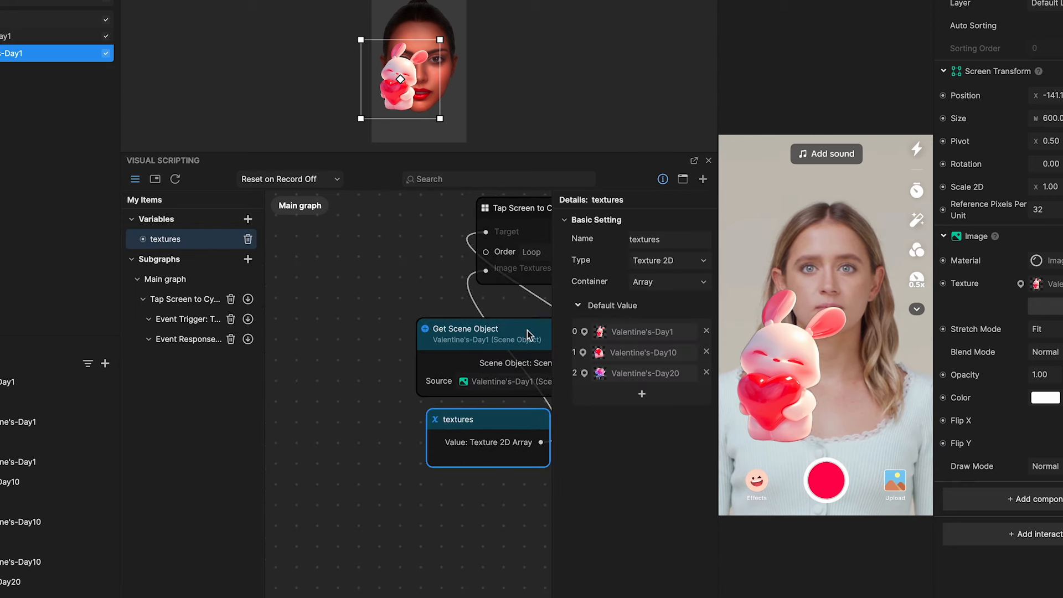
# - Set the cycle node's Order to Random and tap through the textures in preview
pyautogui.moveTo(500, 299); pyautogui.dragTo(390, 321)
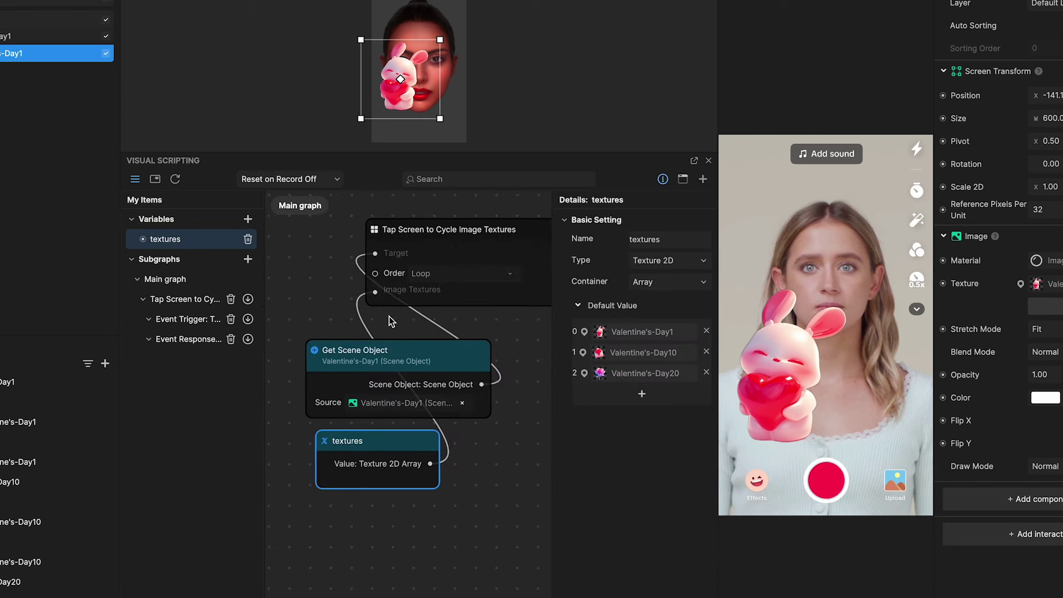
pyautogui.click(432, 273)
pyautogui.click(442, 308)
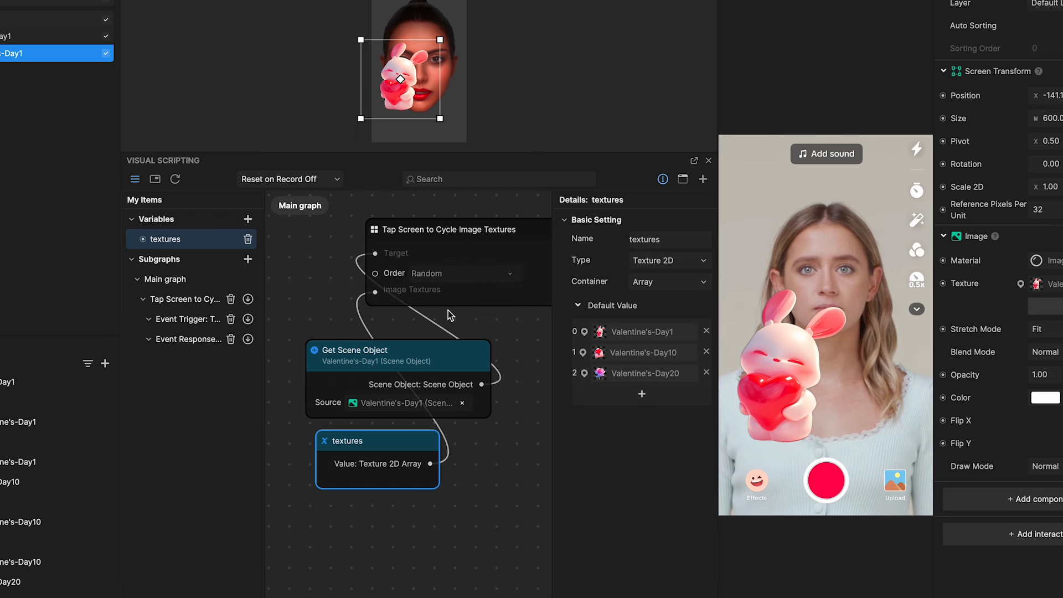
pyautogui.click(831, 393)
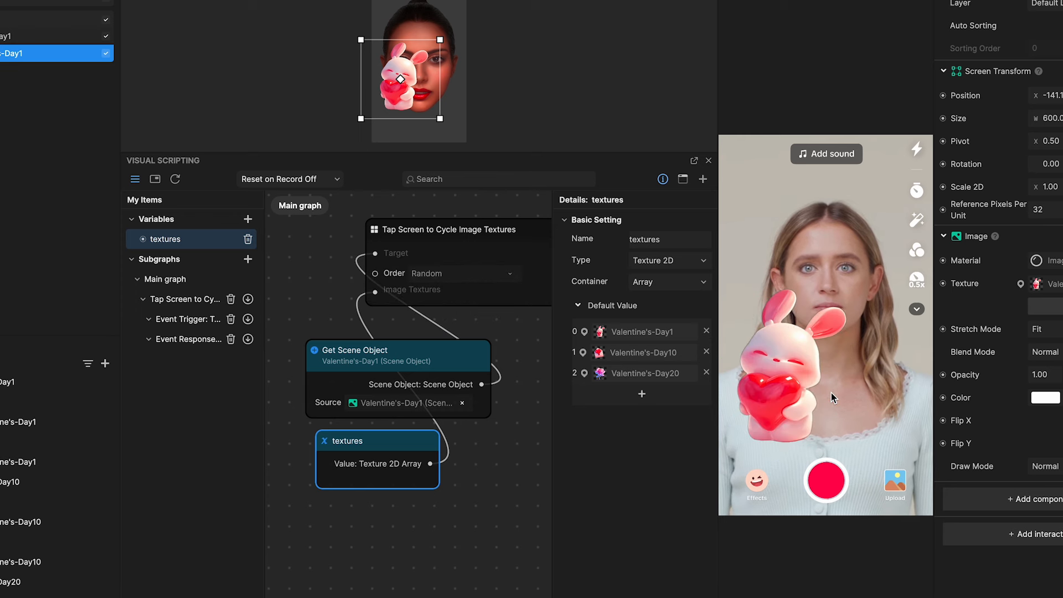
pyautogui.click(831, 392)
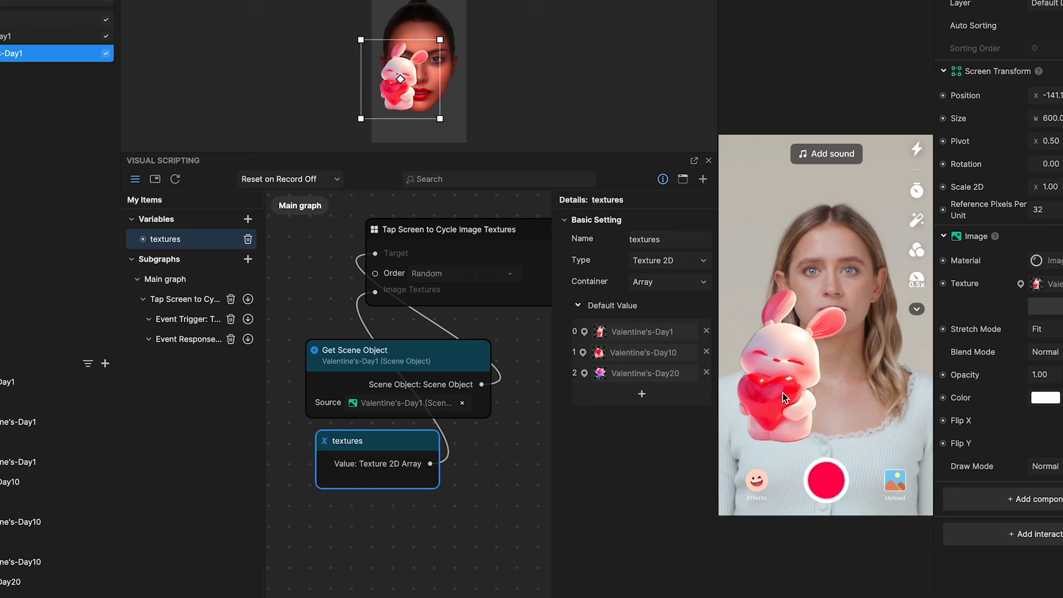
pyautogui.click(783, 393)
pyautogui.click(783, 397)
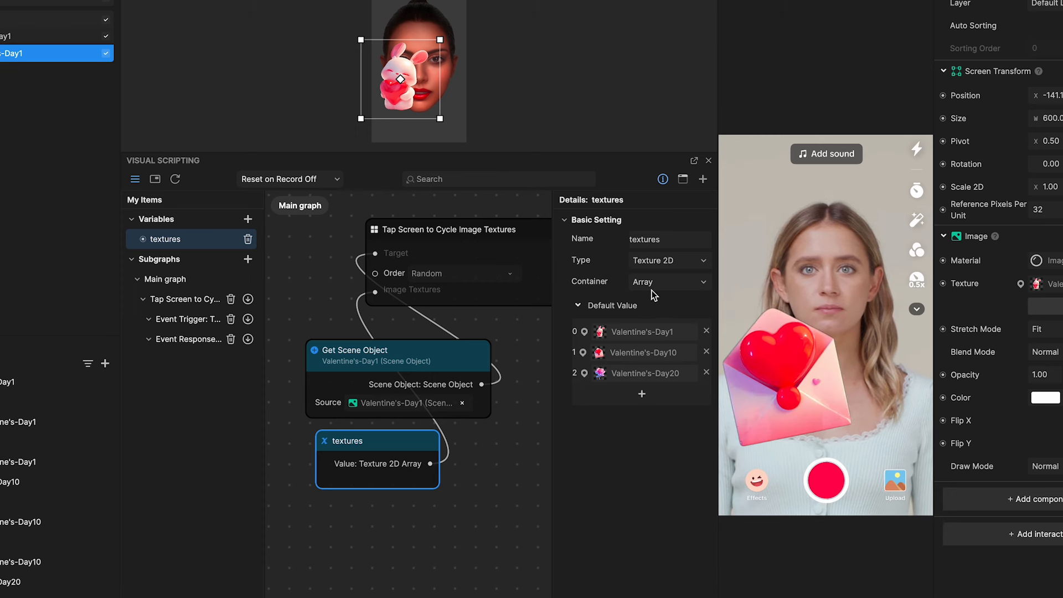
# - Set the Order to Shuffle and tap through the textures in preview again
pyautogui.click(478, 276)
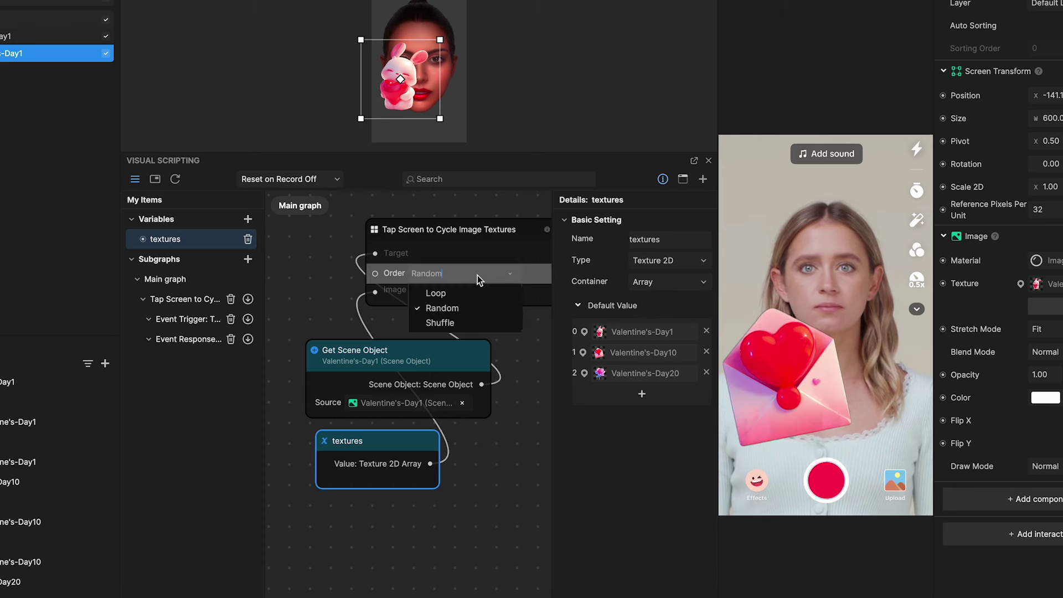
pyautogui.click(472, 322)
pyautogui.click(782, 399)
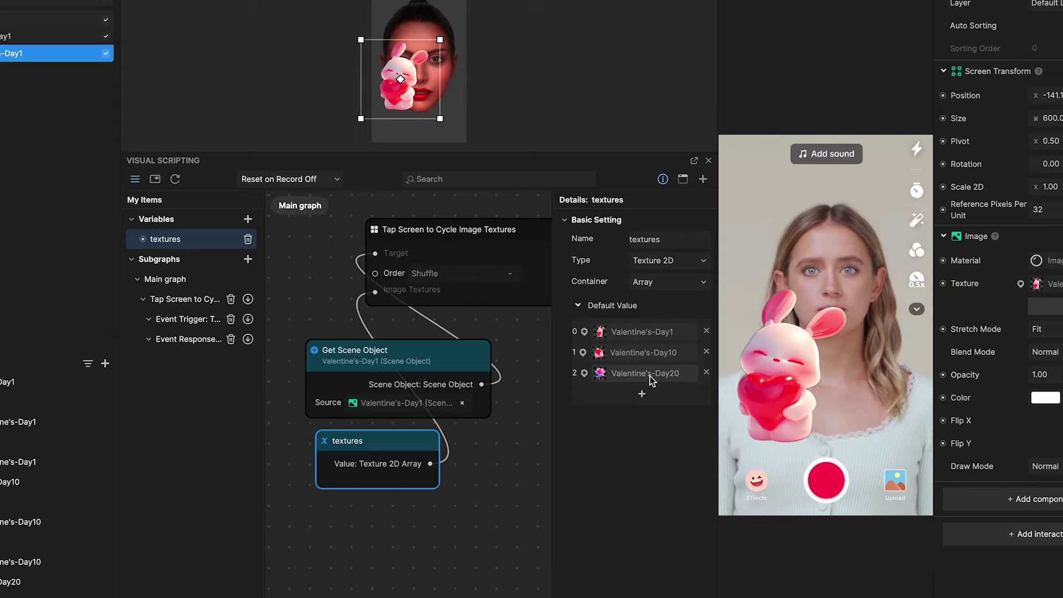
pyautogui.click(781, 400)
pyautogui.click(781, 399)
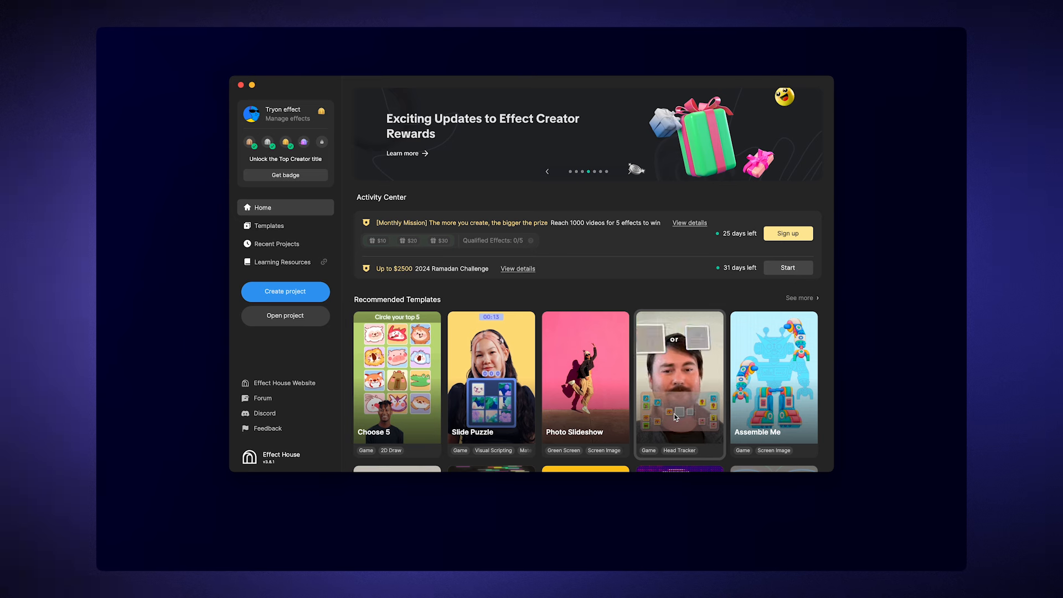
pyautogui.scroll(-1, 673, 414)
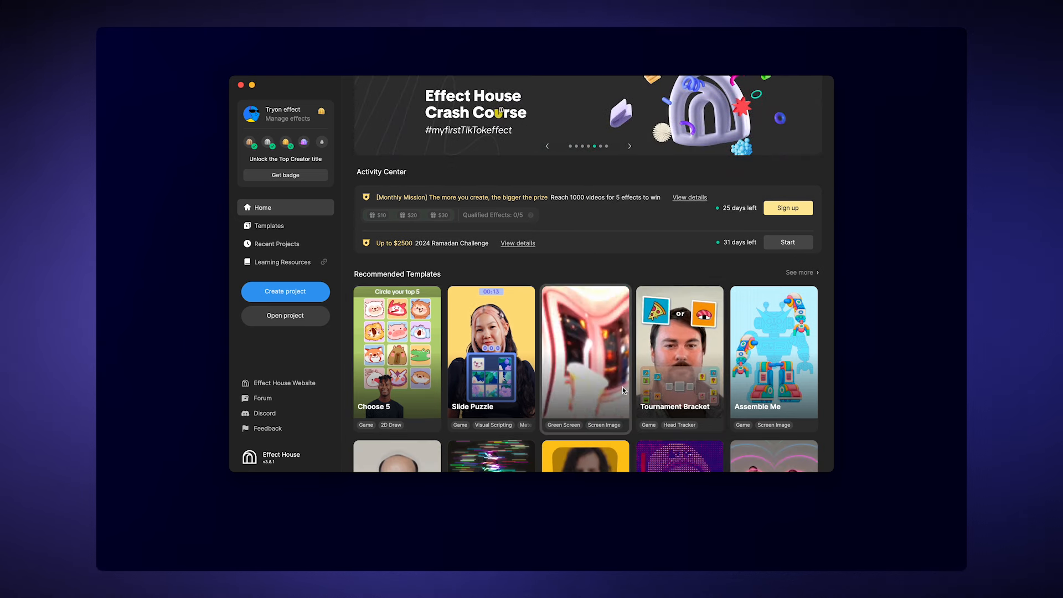
# - Start a new project from the Photo Slideshow recommended template
pyautogui.click(585, 349)
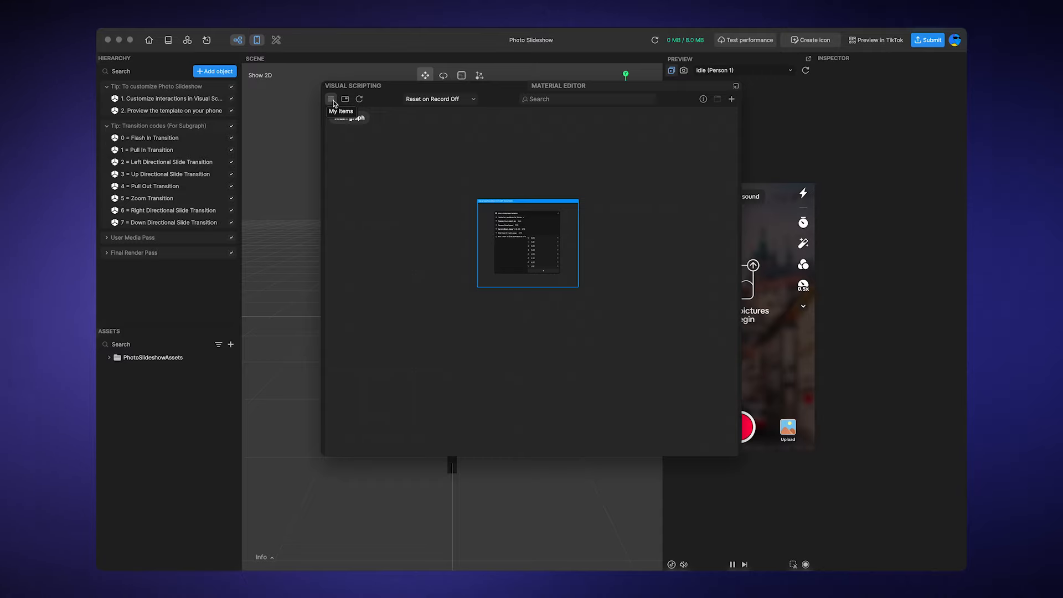
# - Inspect the UploadCount Number variable (default 12) in My Items and begin a graph search
pyautogui.moveTo(373, 87); pyautogui.dragTo(338, 179)
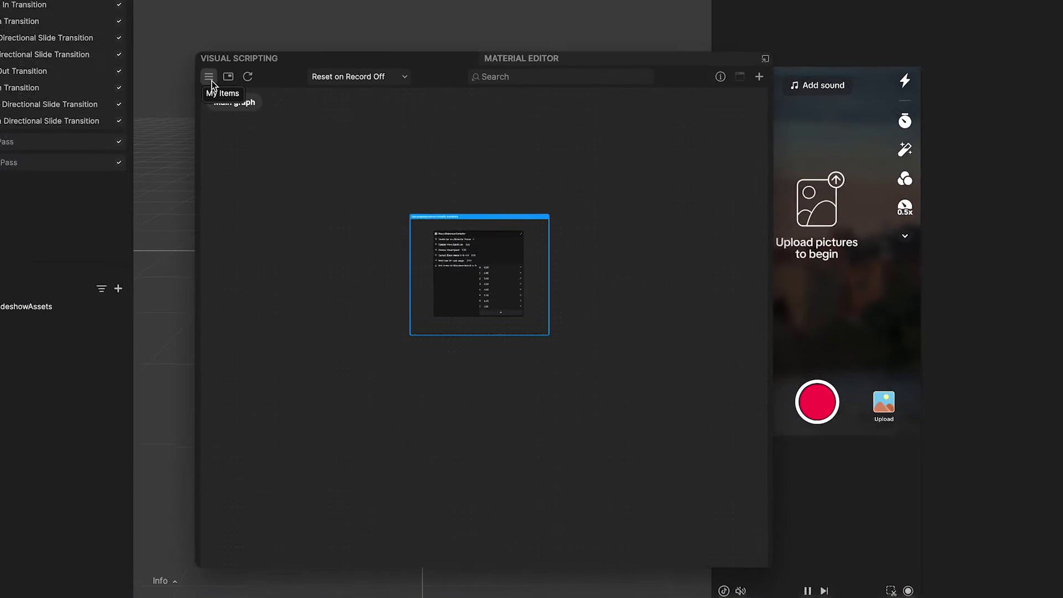
pyautogui.click(296, 190)
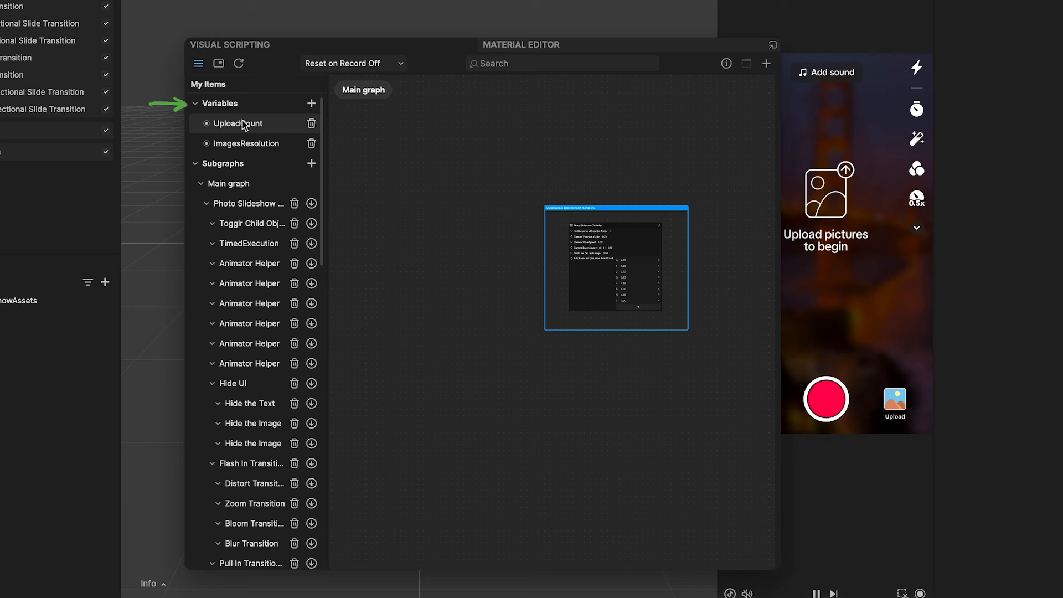
pyautogui.click(282, 125)
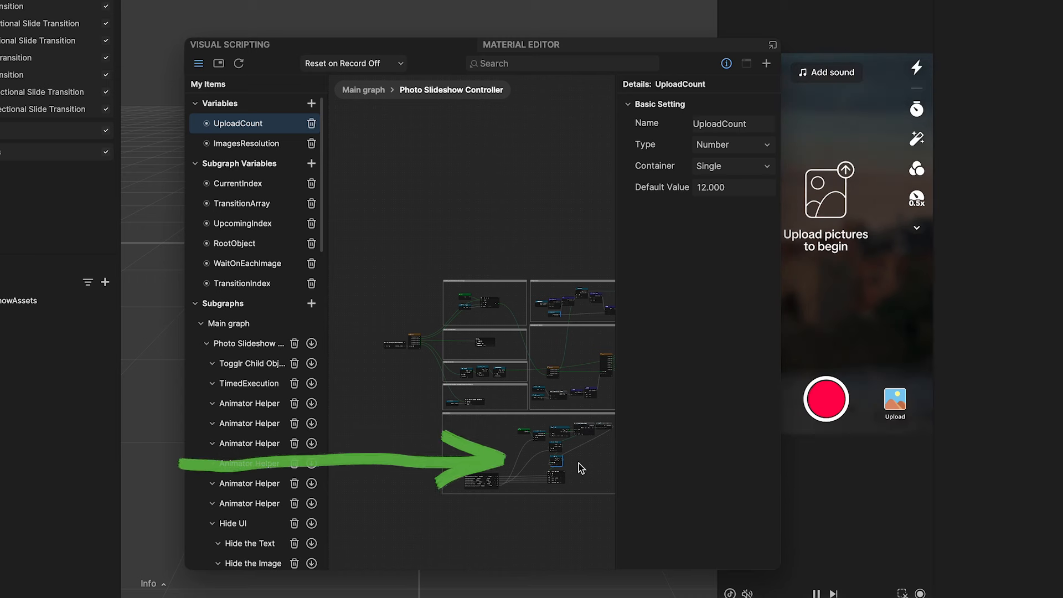
pyautogui.scroll(1, 579, 463)
pyautogui.scroll(1, 579, 462)
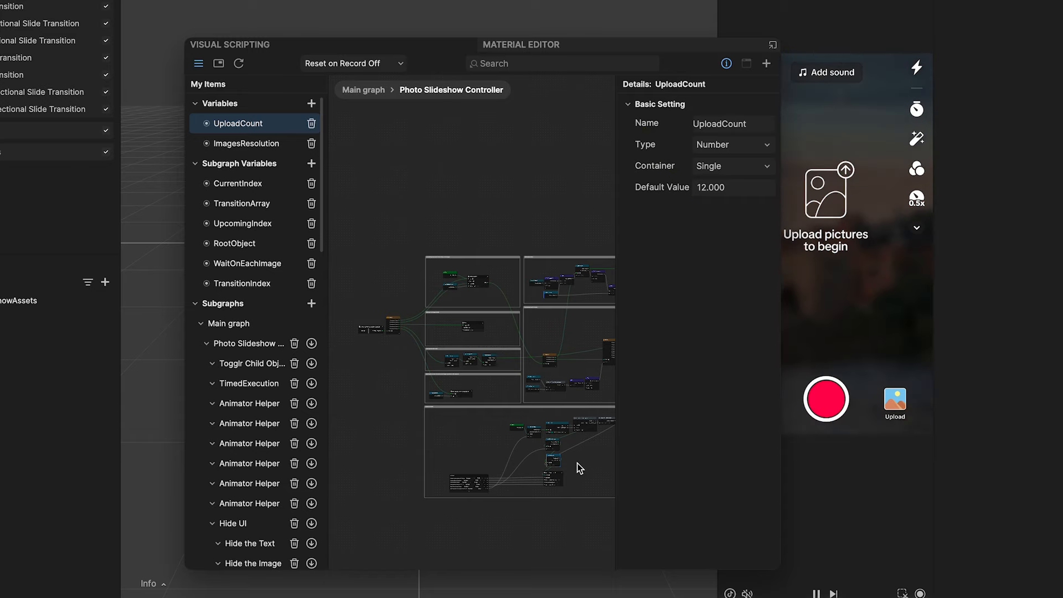
pyautogui.scroll(5, 578, 462)
pyautogui.scroll(3, 577, 463)
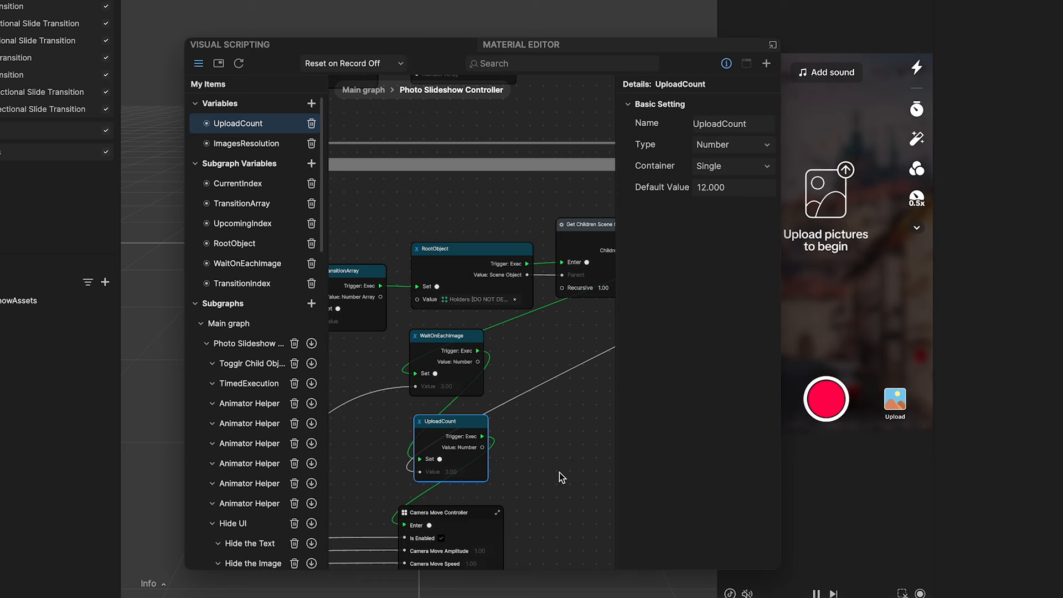
pyautogui.scroll(-3, 559, 472)
pyautogui.scroll(-2, 559, 472)
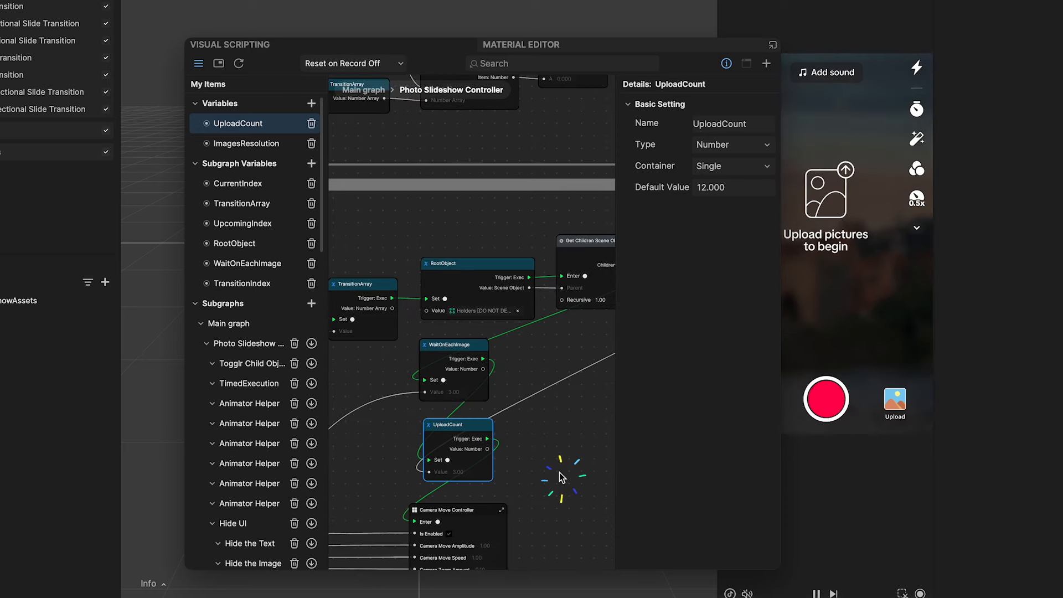
pyautogui.scroll(-3, 558, 473)
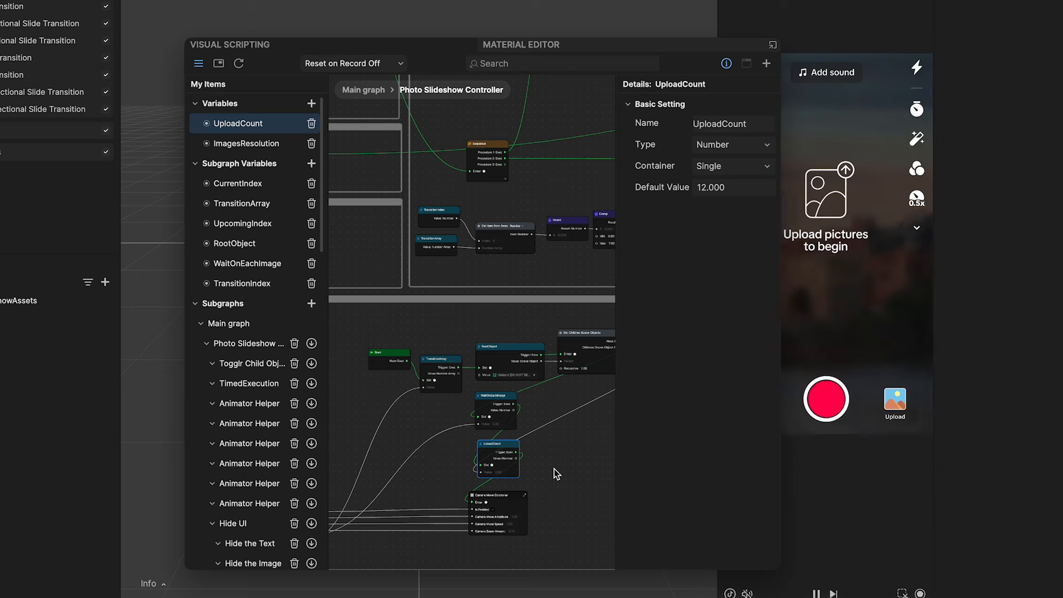
pyautogui.moveTo(559, 472); pyautogui.dragTo(739, 431)
pyautogui.scroll(-3, 376, 373)
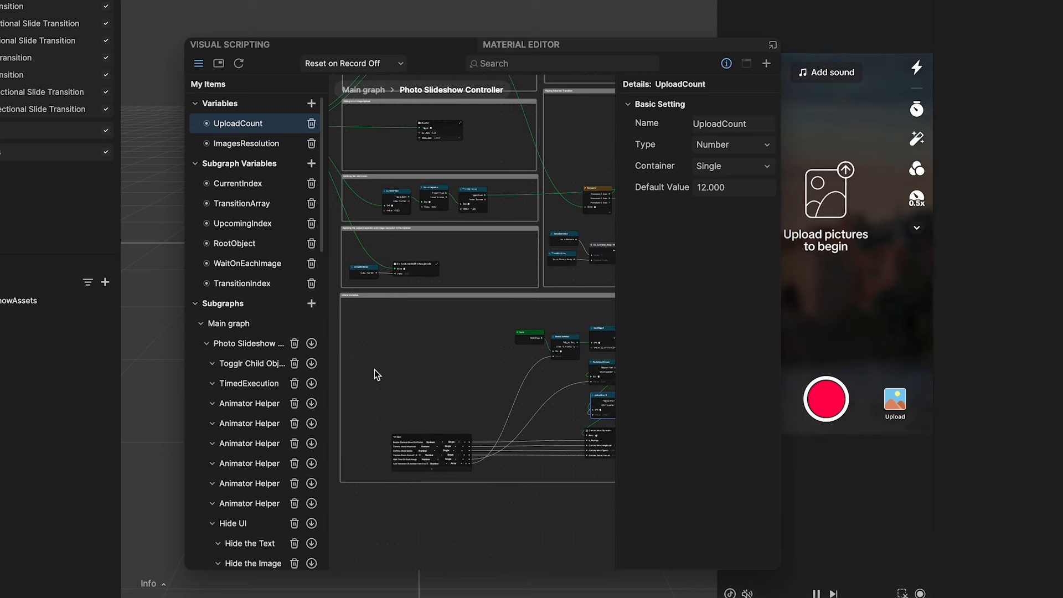
pyautogui.scroll(-3, 438, 369)
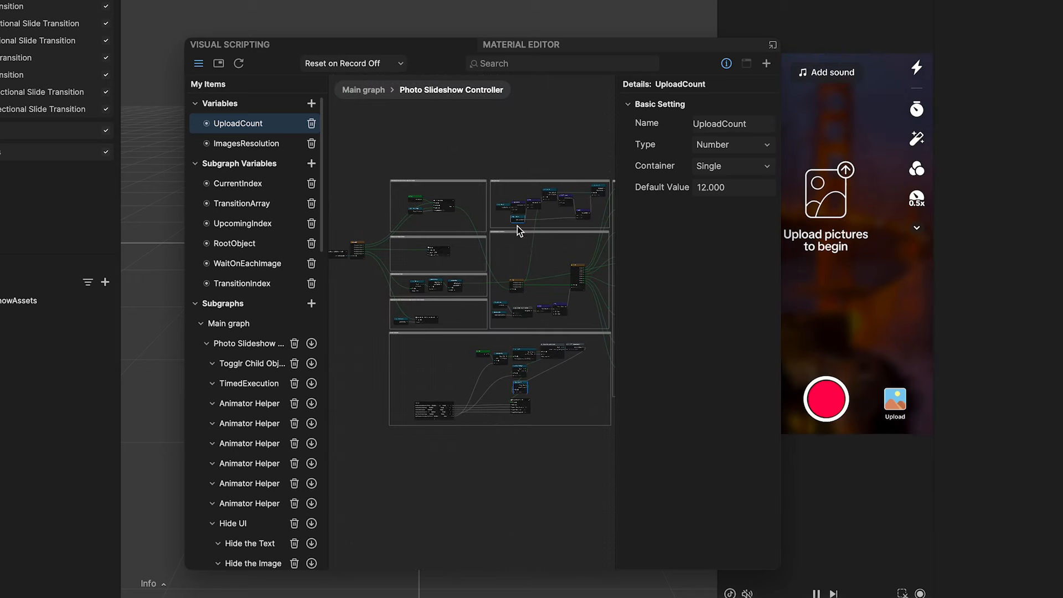
pyautogui.click(535, 68)
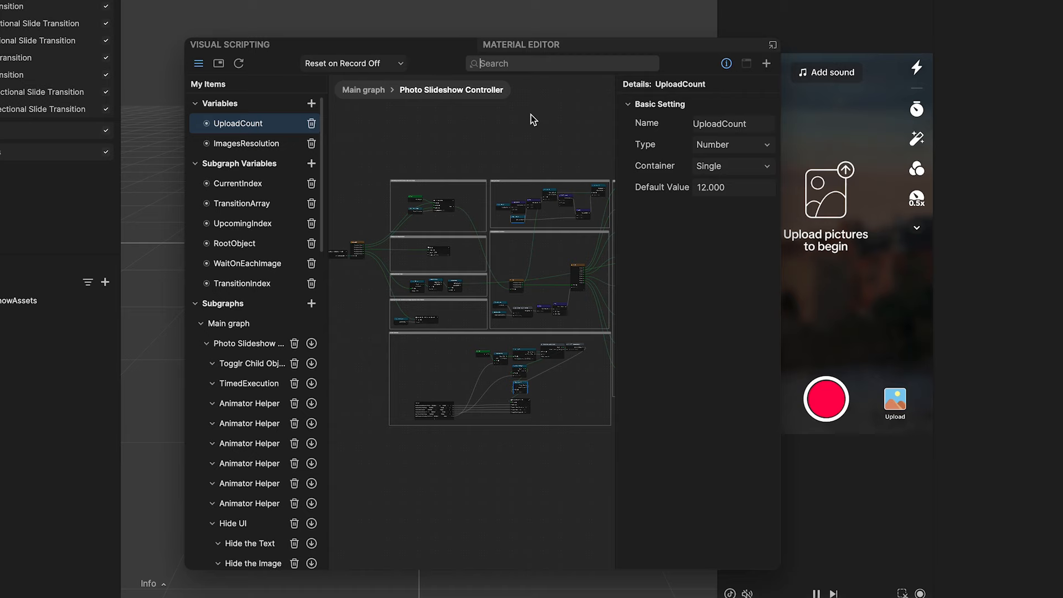
pyautogui.write('Uplo')
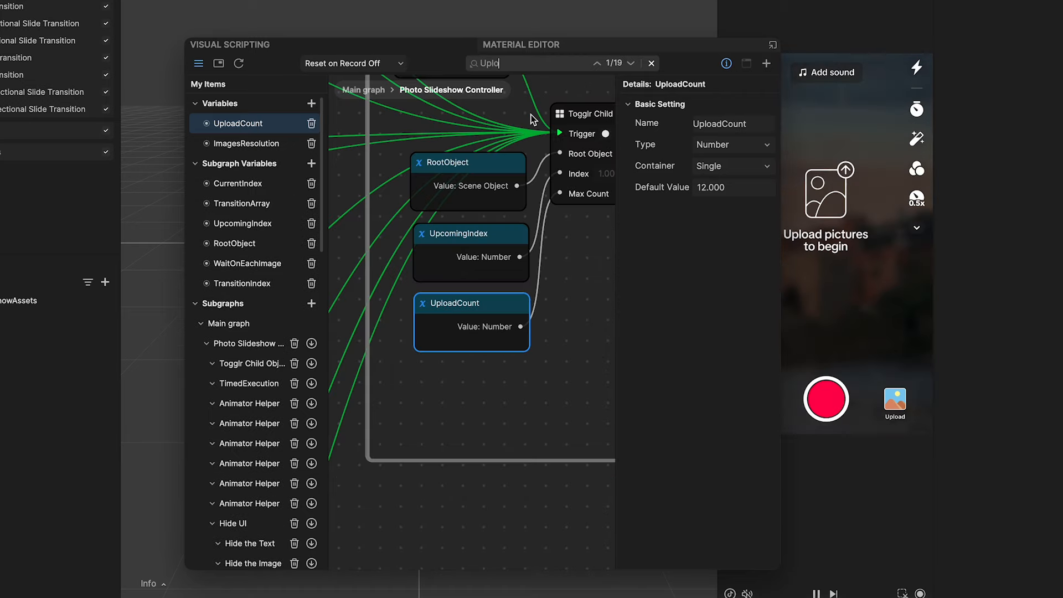
pyautogui.write('adCount')
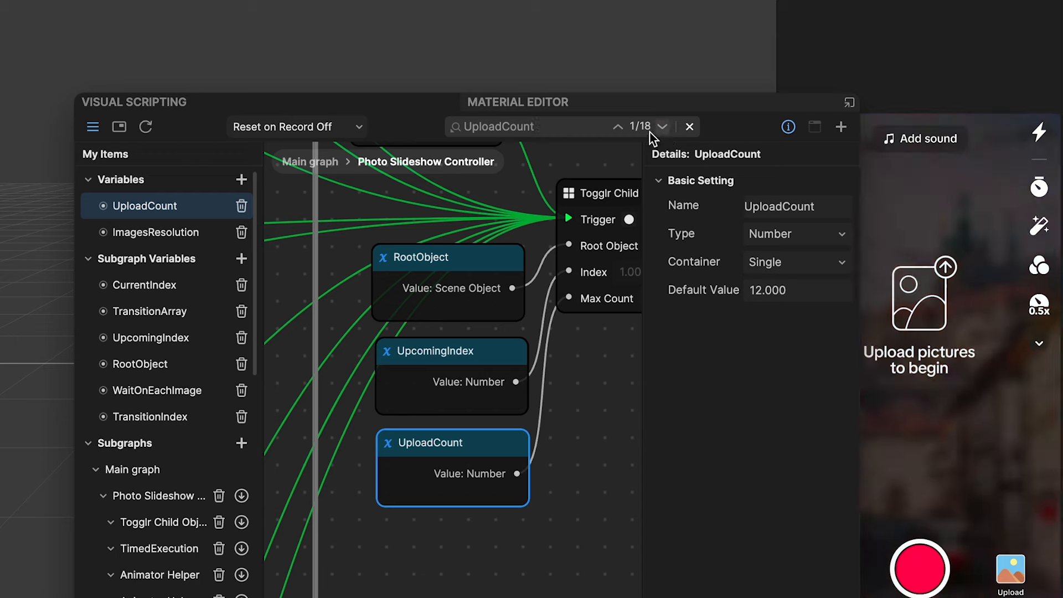
# - Search the graph for UploadCount and step through matches up to 8 of 18
pyautogui.click(617, 126)
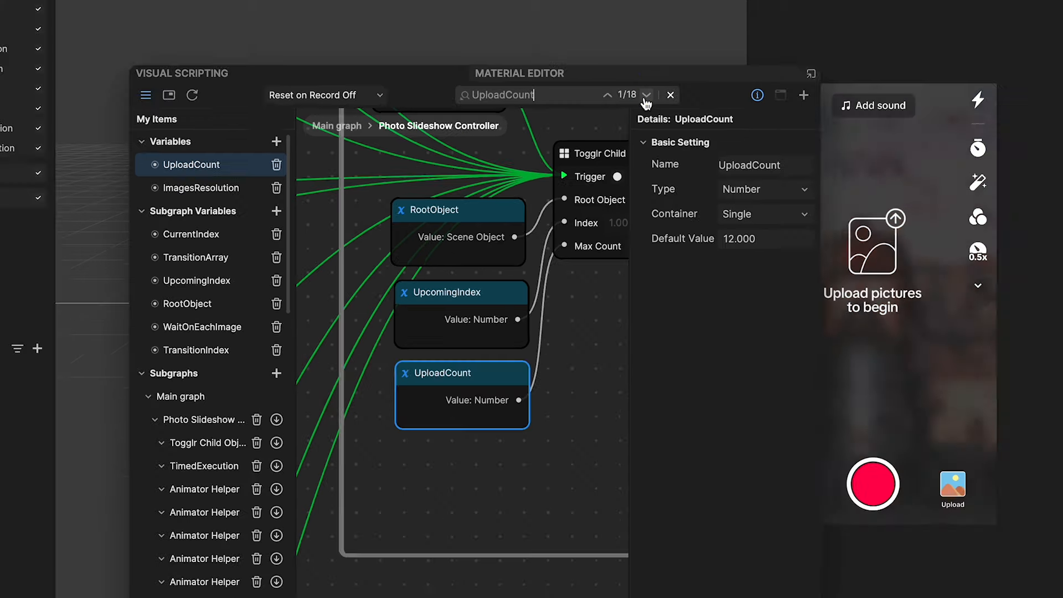
pyautogui.click(662, 127)
pyautogui.click(631, 63)
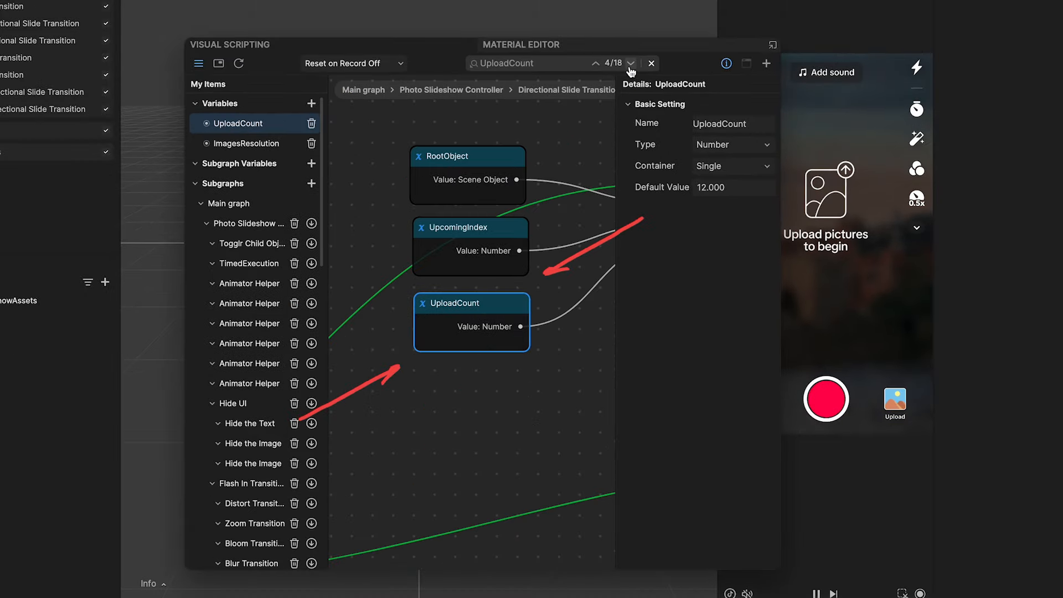
pyautogui.click(630, 63)
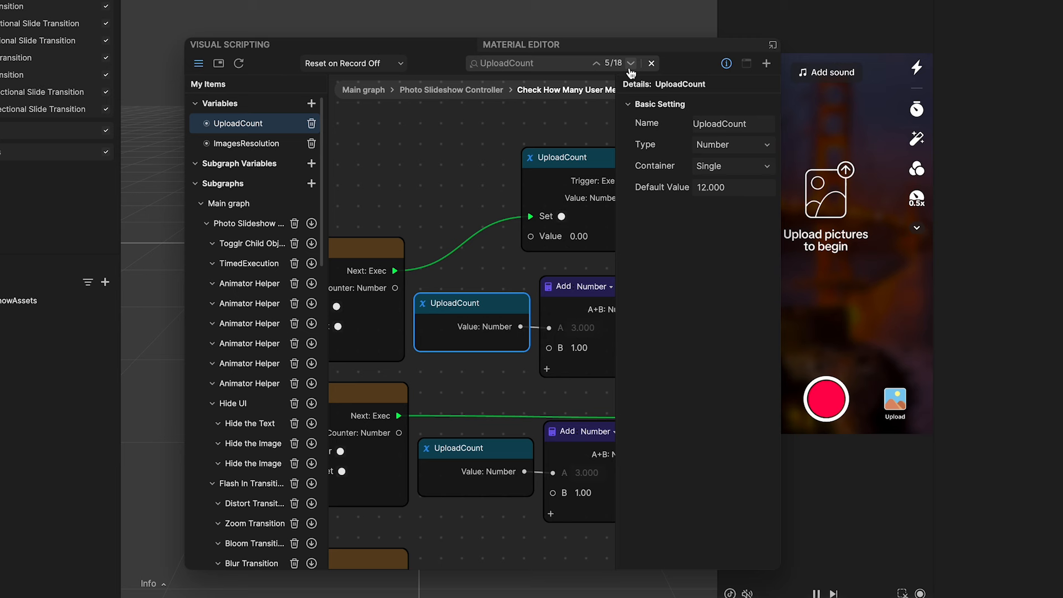
pyautogui.click(630, 63)
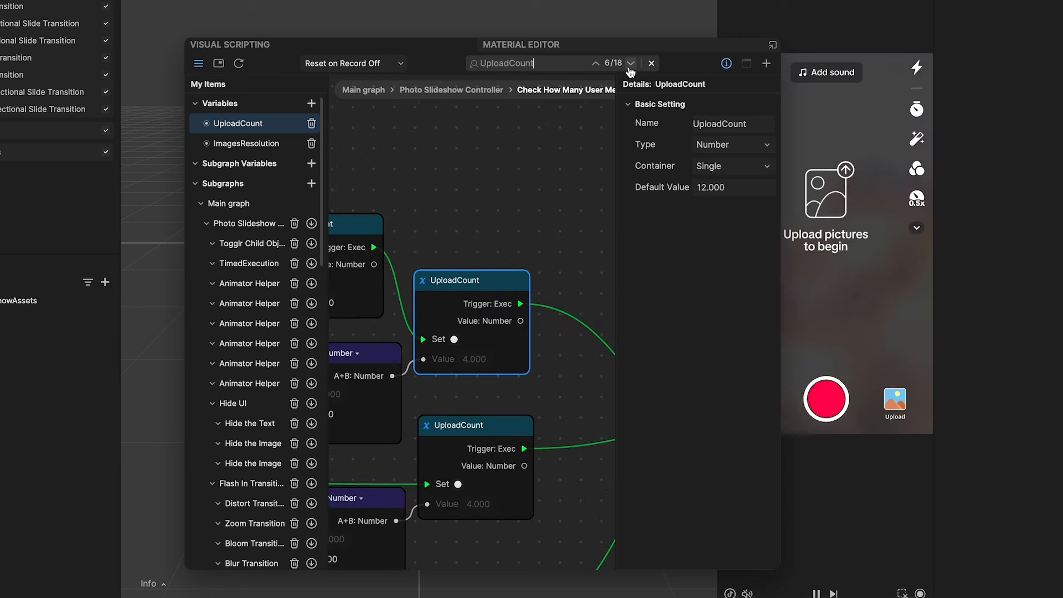
pyautogui.click(631, 63)
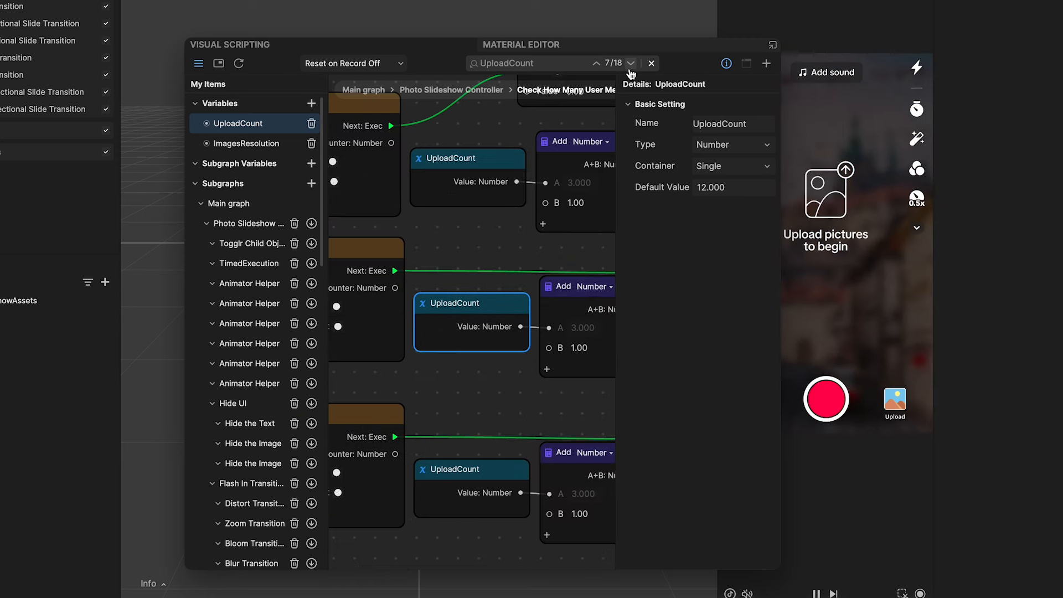
pyautogui.click(631, 63)
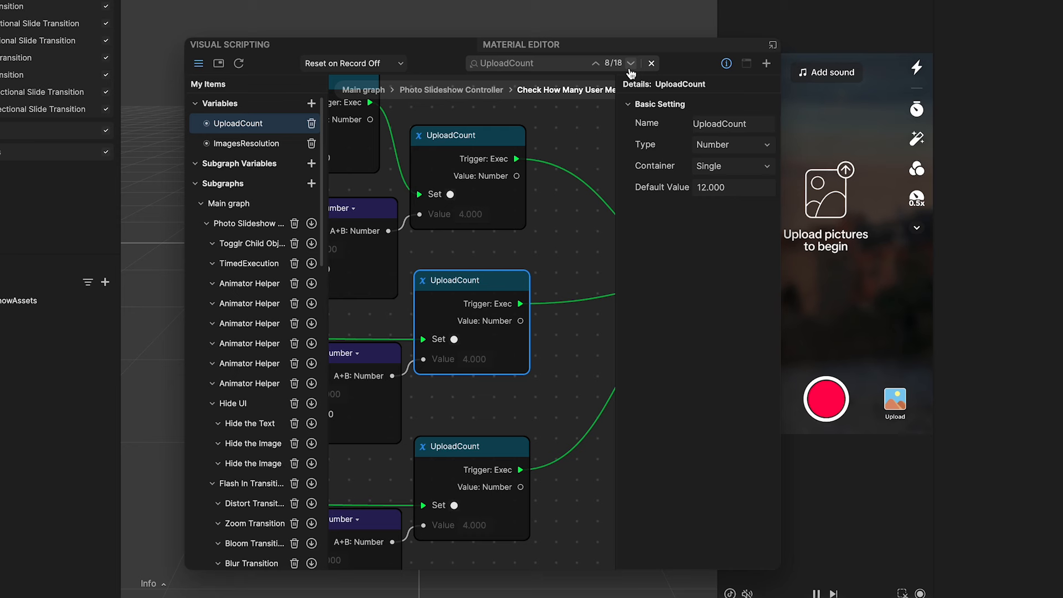